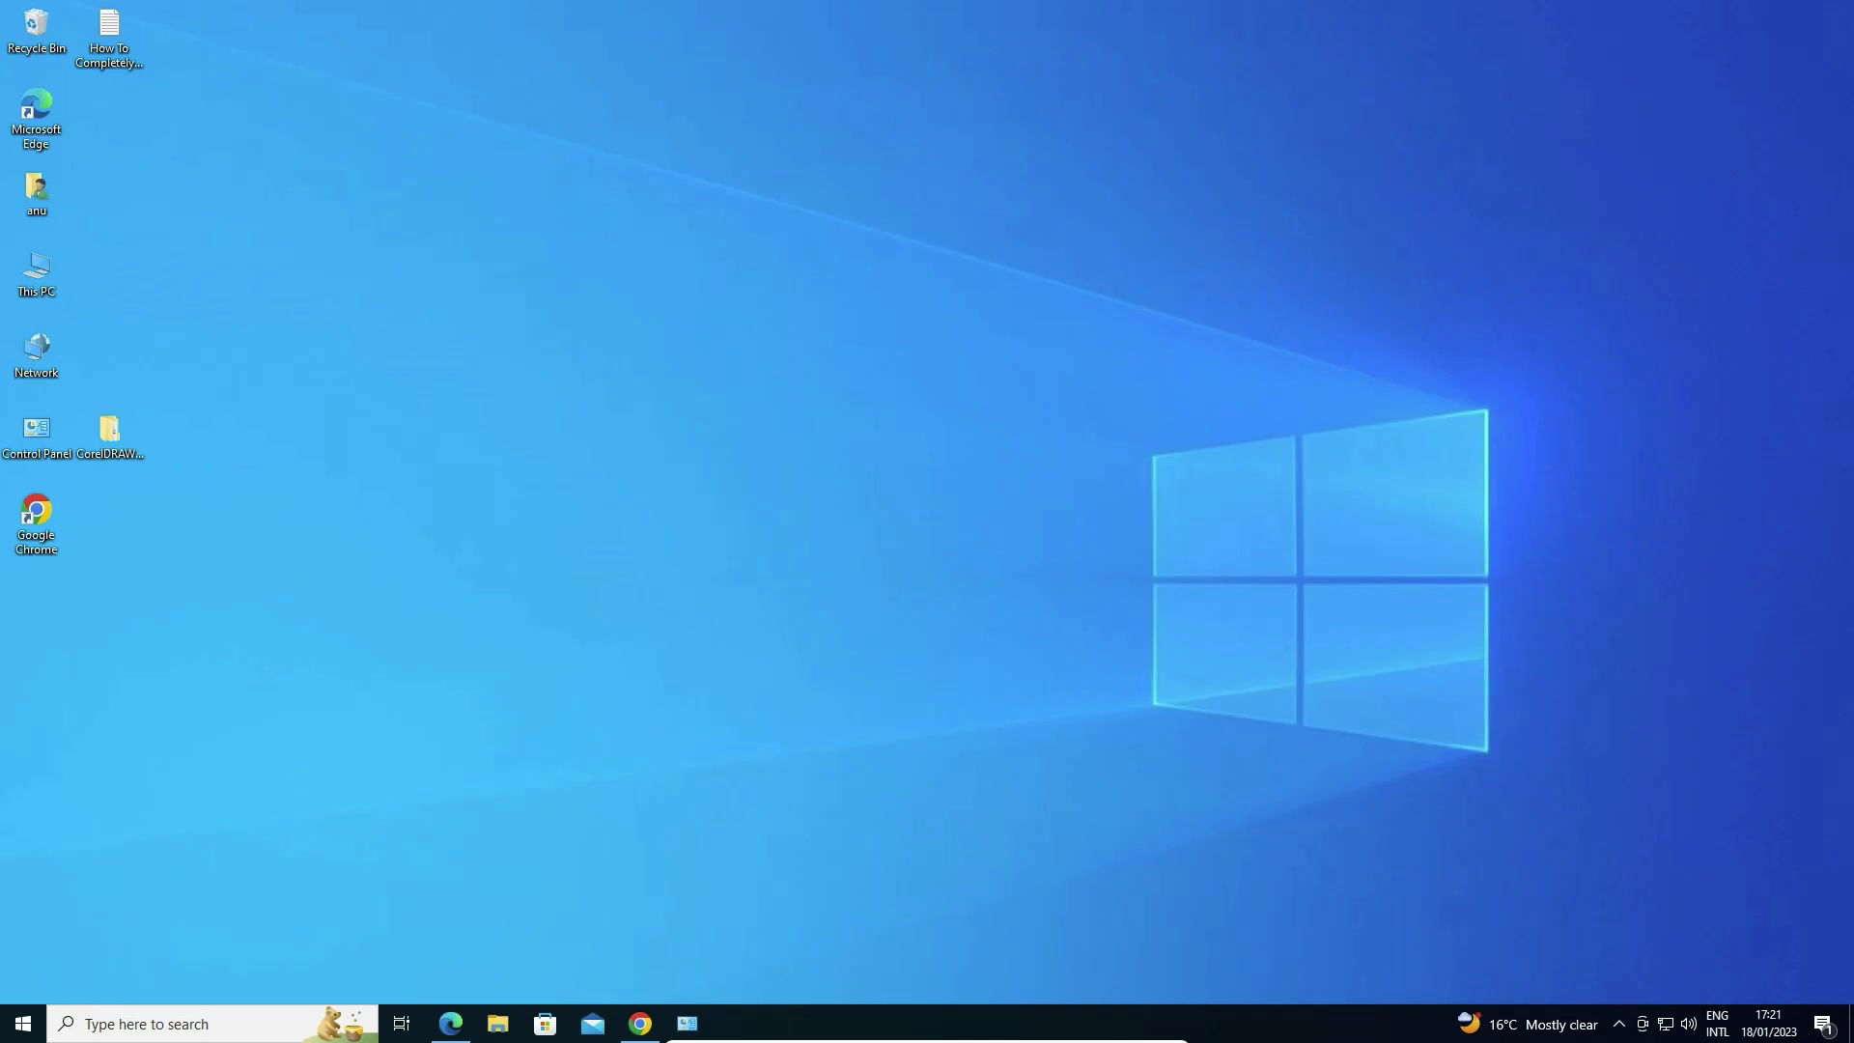
Re-run the 'epson l3210 driver' Google search
click(642, 1024)
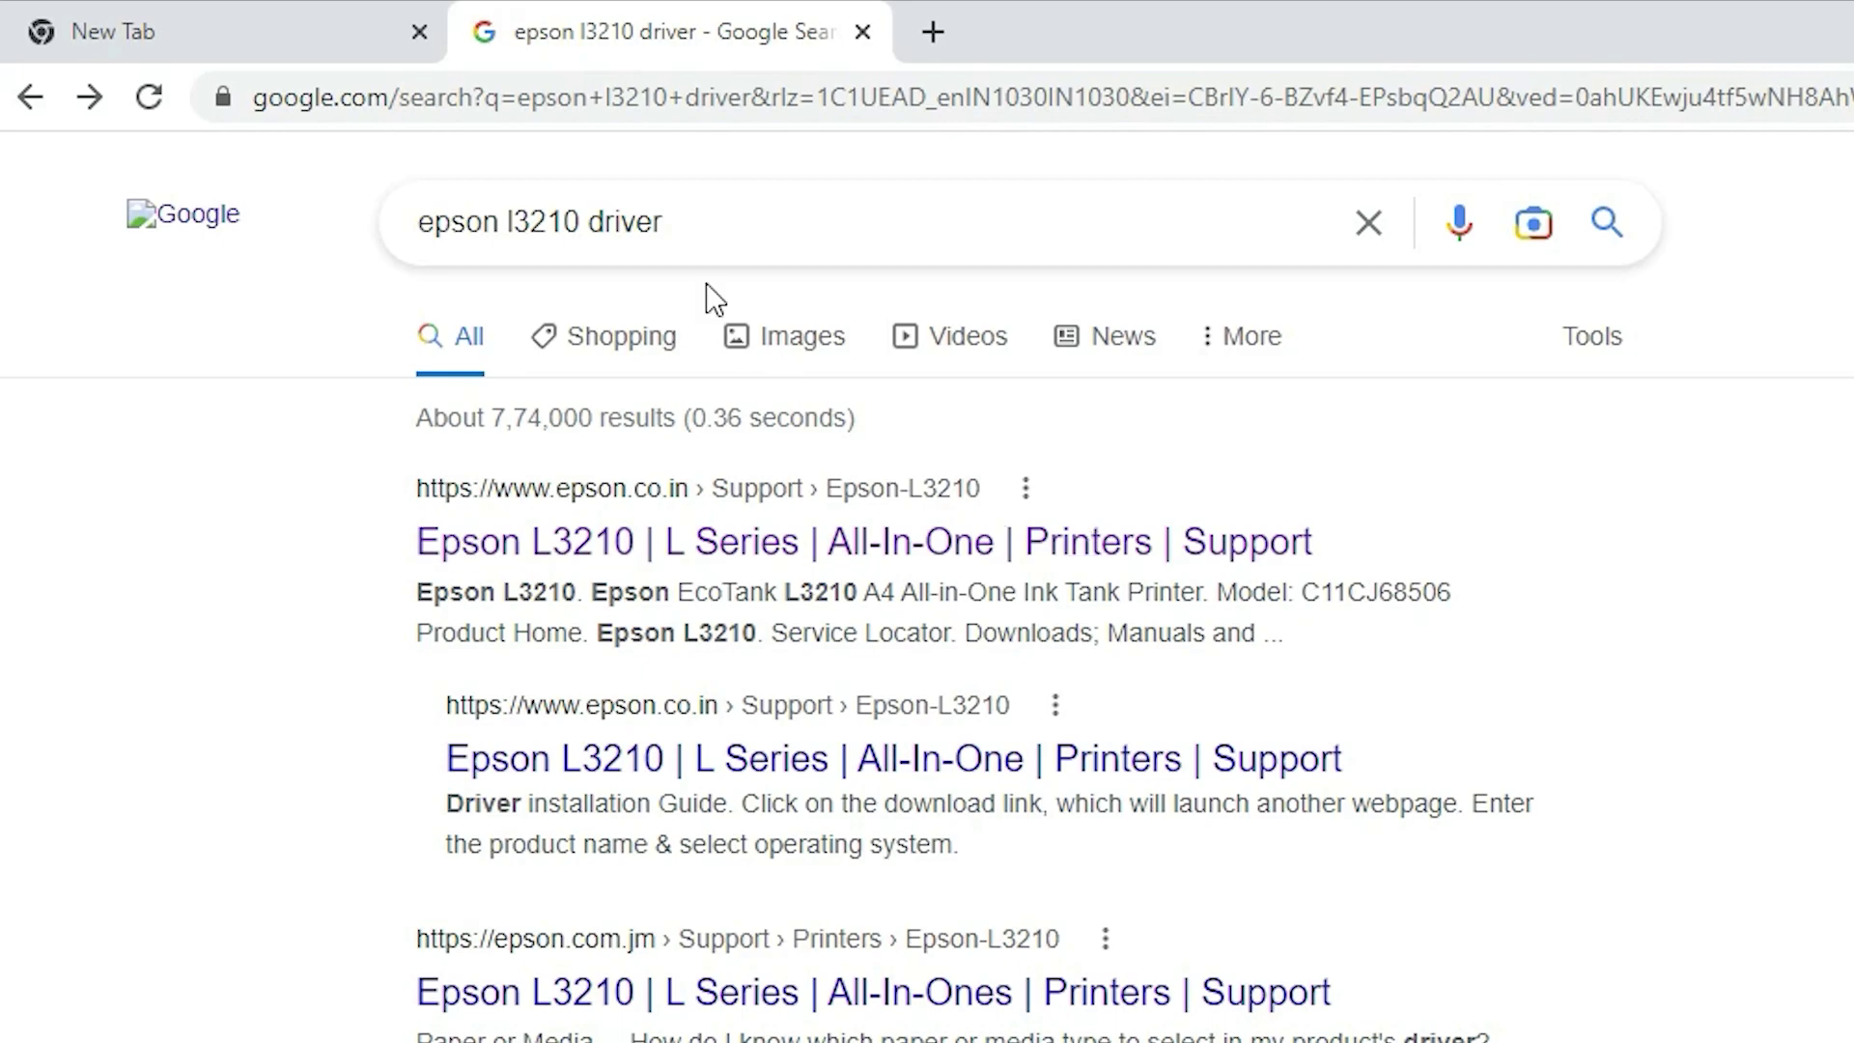
drag(666, 224, 344, 236)
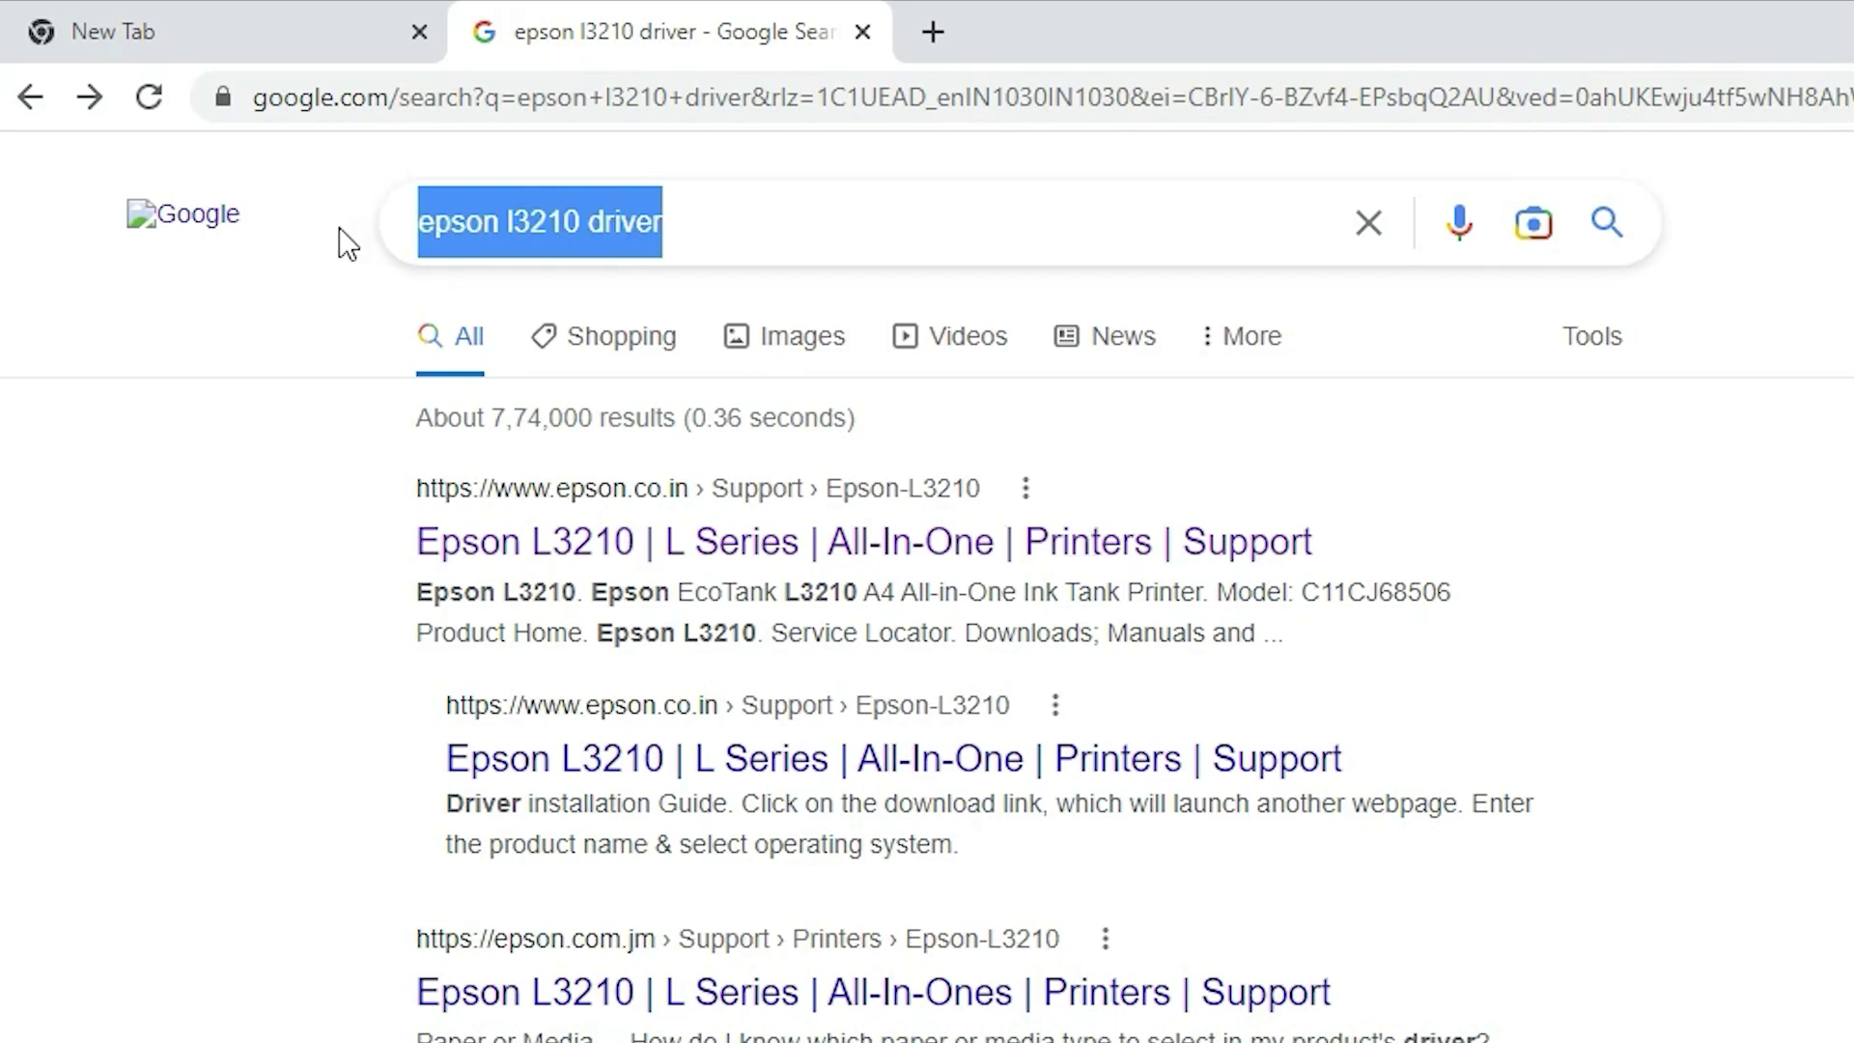
click(712, 234)
key(Return)
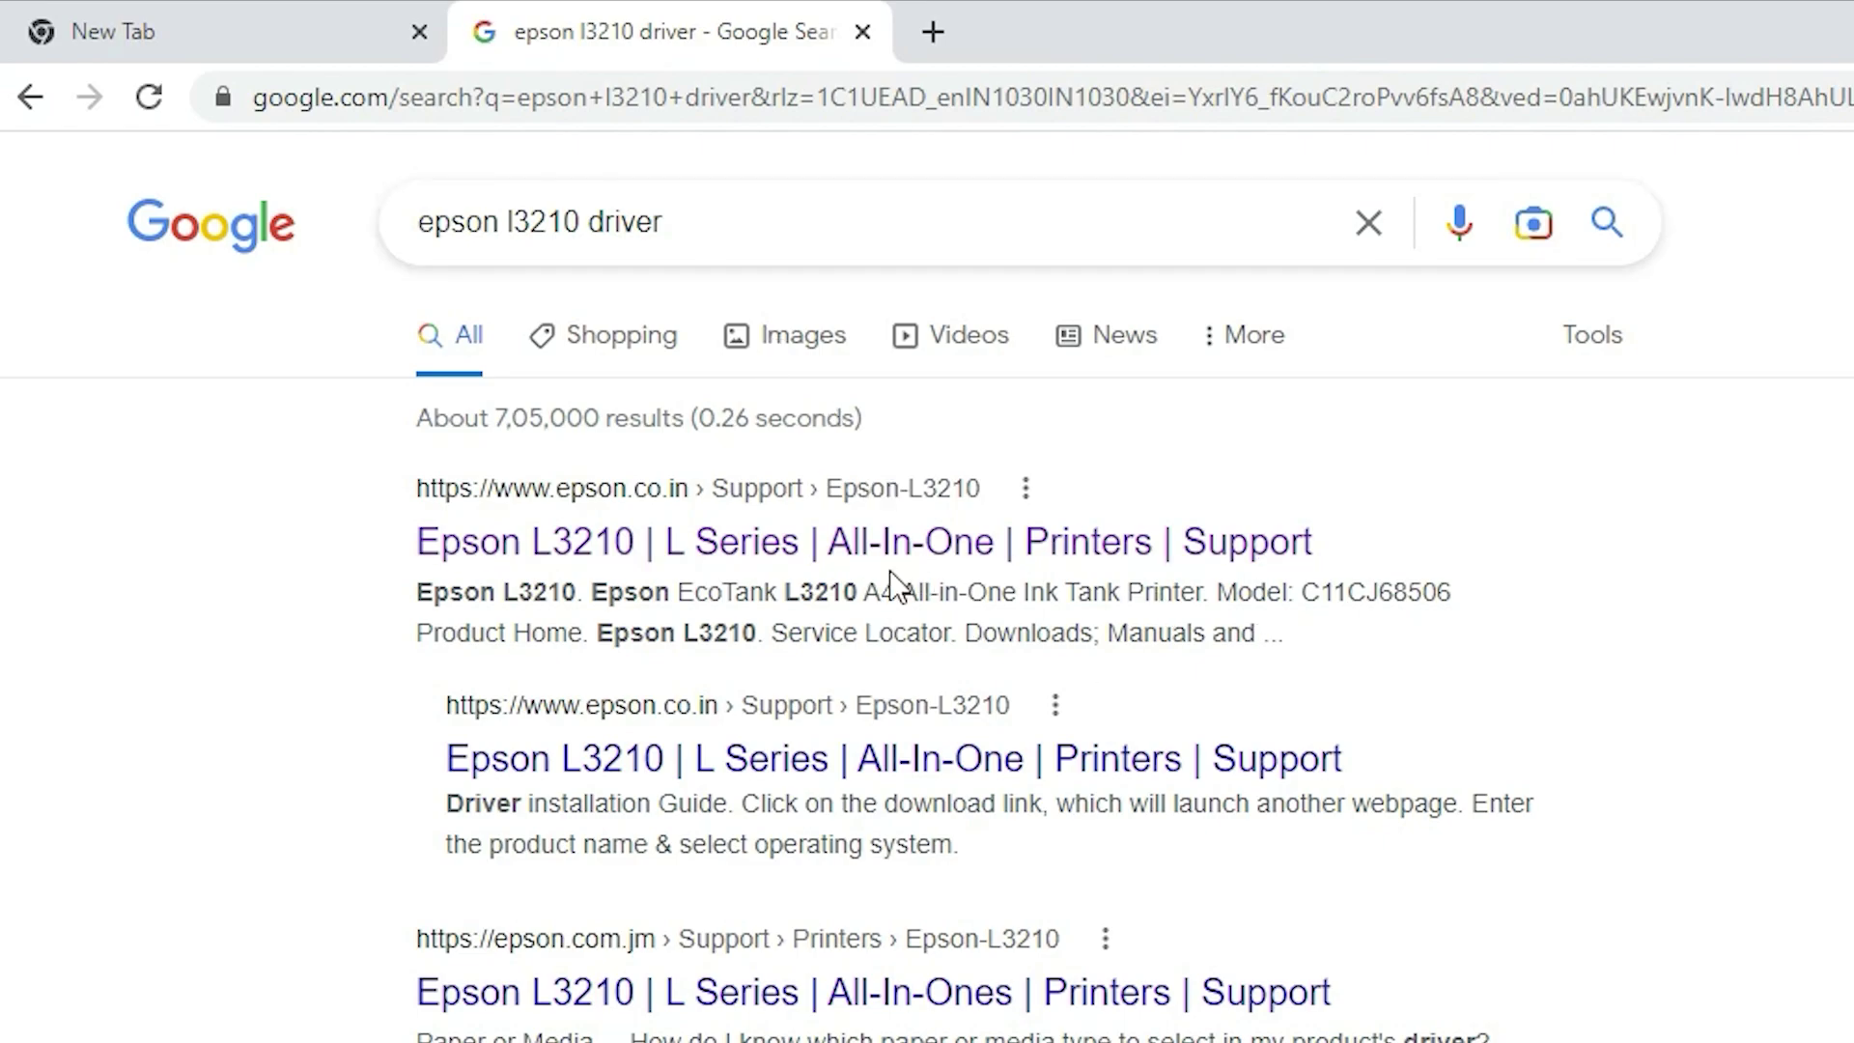
Open the first epson.co.in L3210 support result in a new tab and switch to it
right_click(844, 537)
click(947, 548)
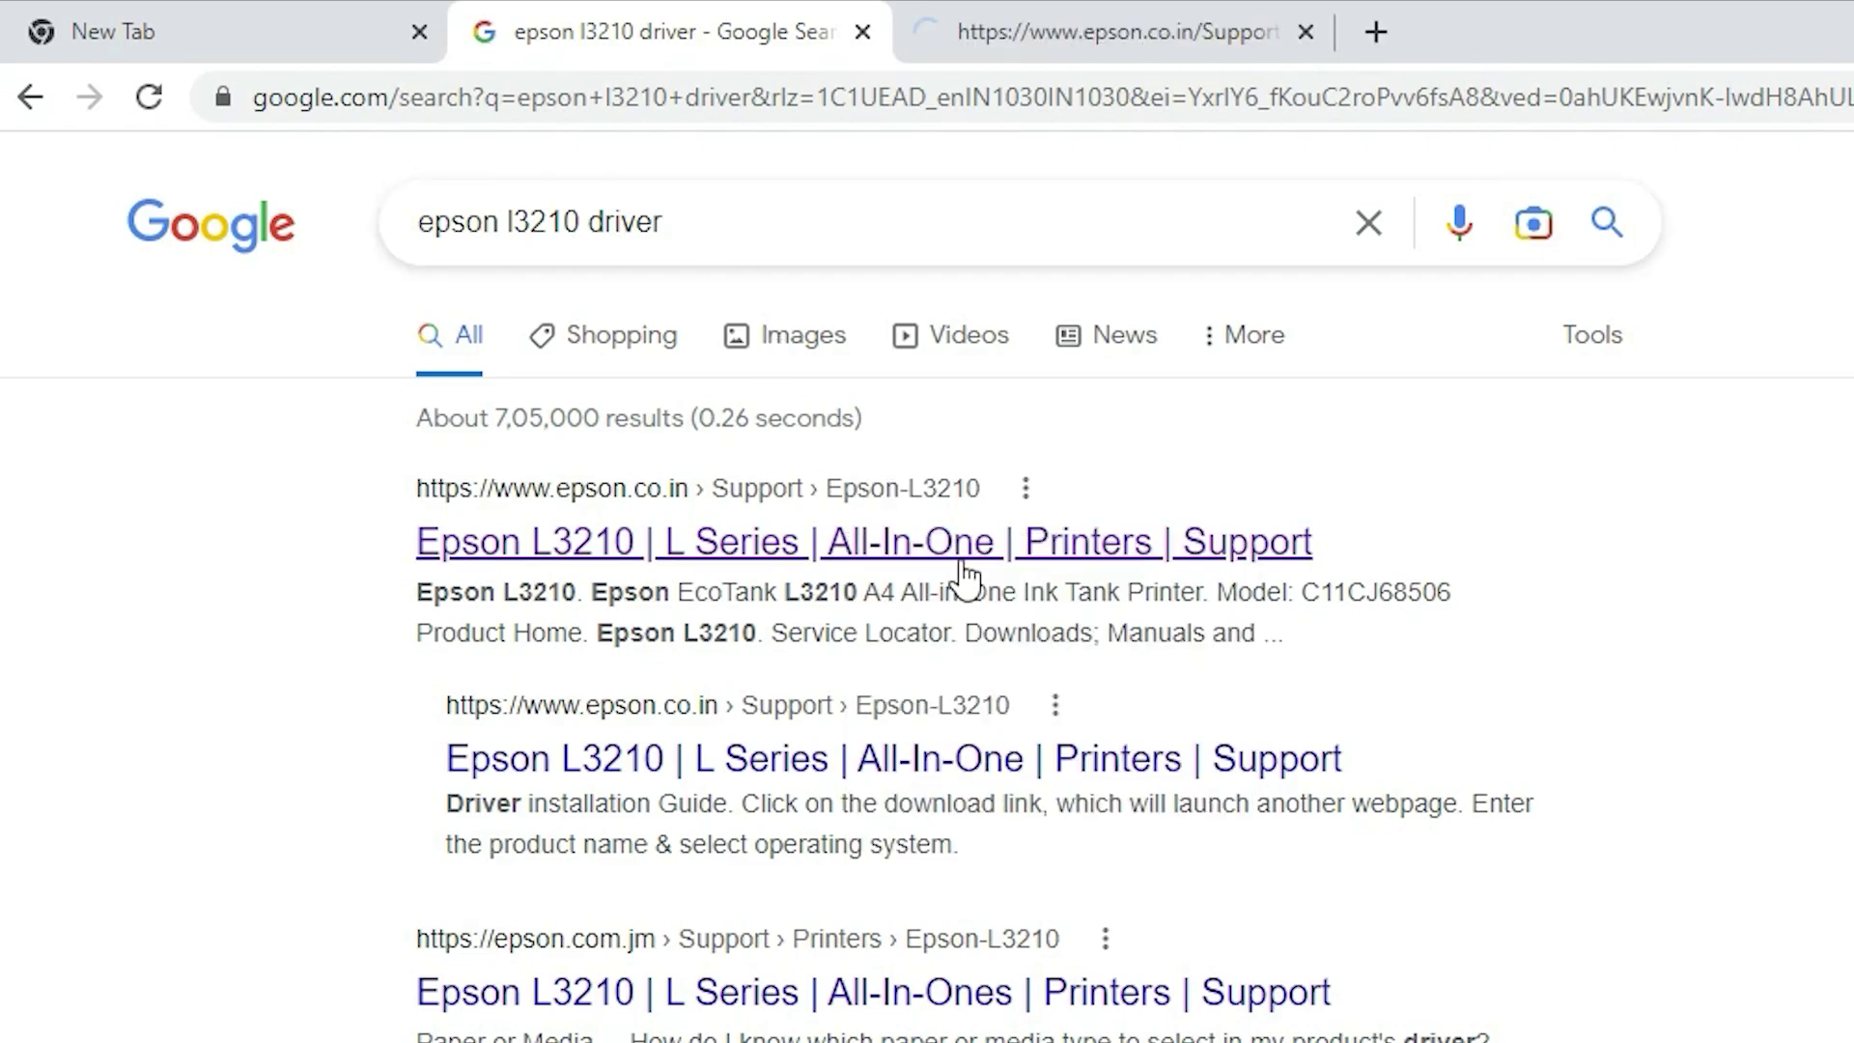
click(1072, 14)
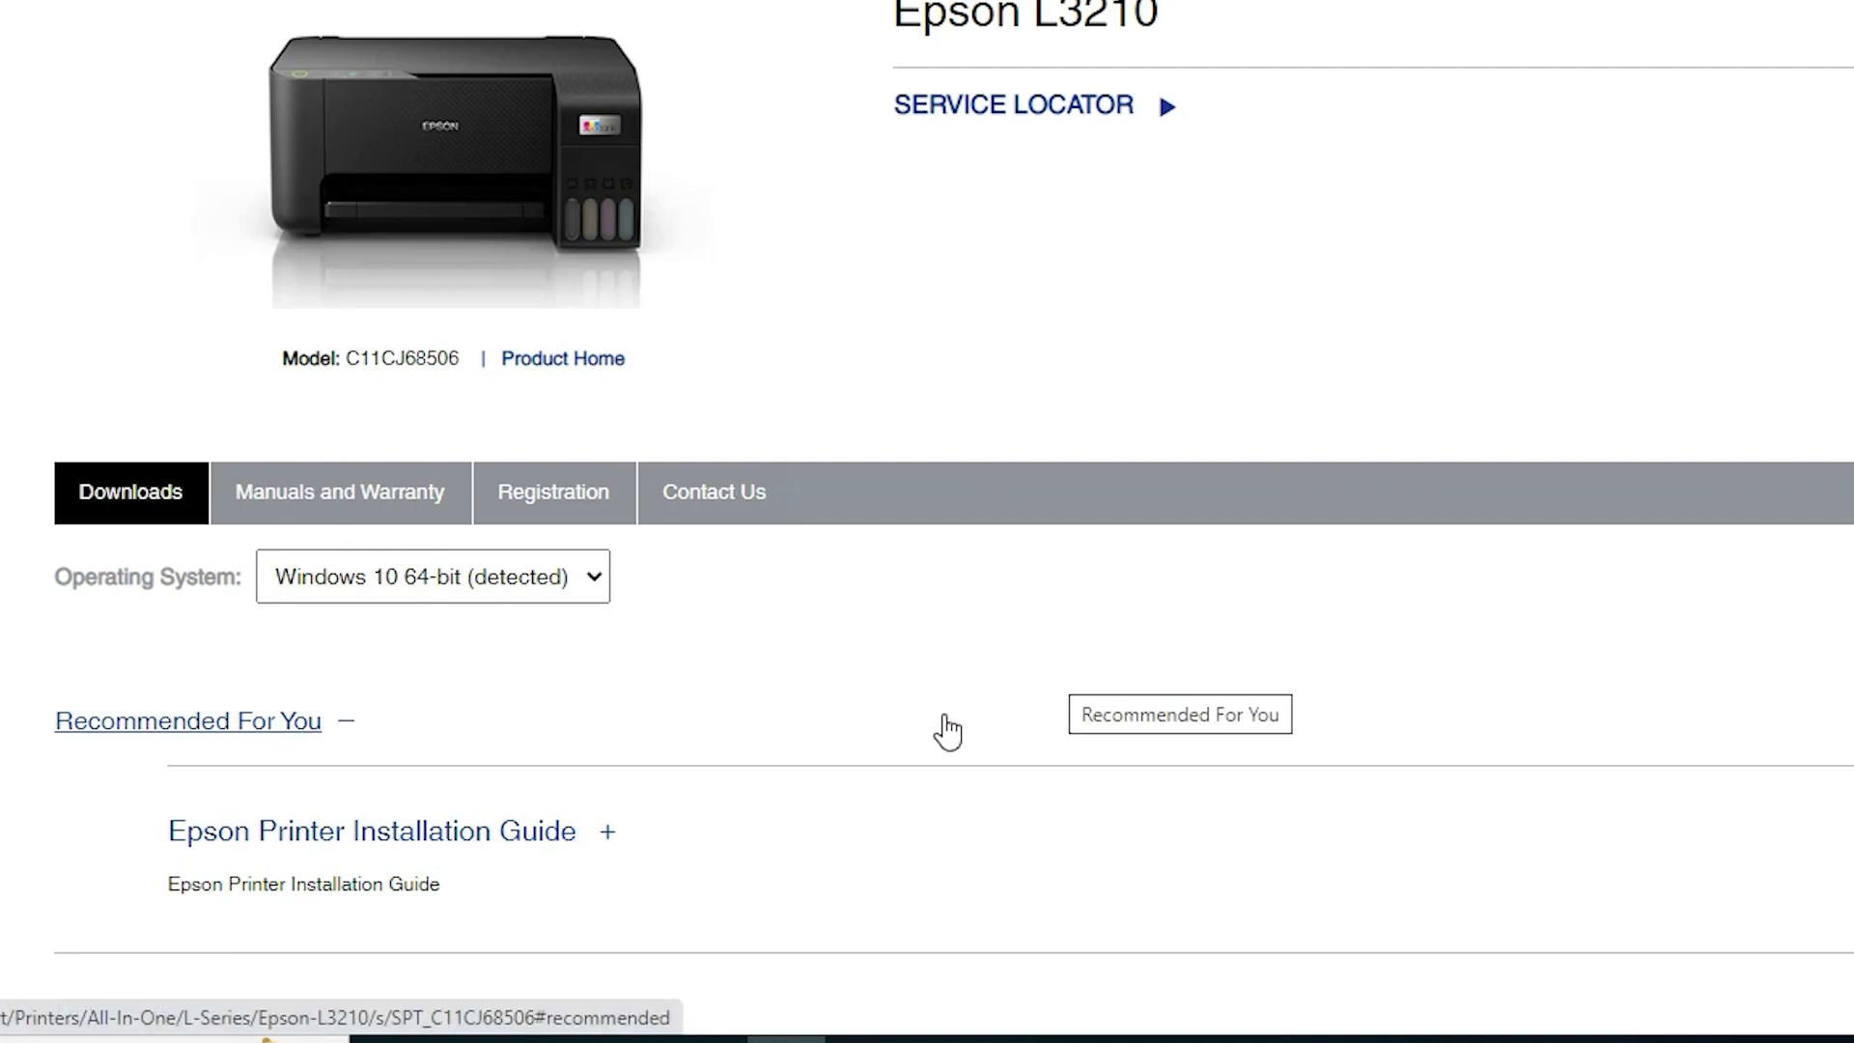
Download the L3210 ScannerDriver from the Drivers section, accepting its licence
scroll(944, 722, down, 6)
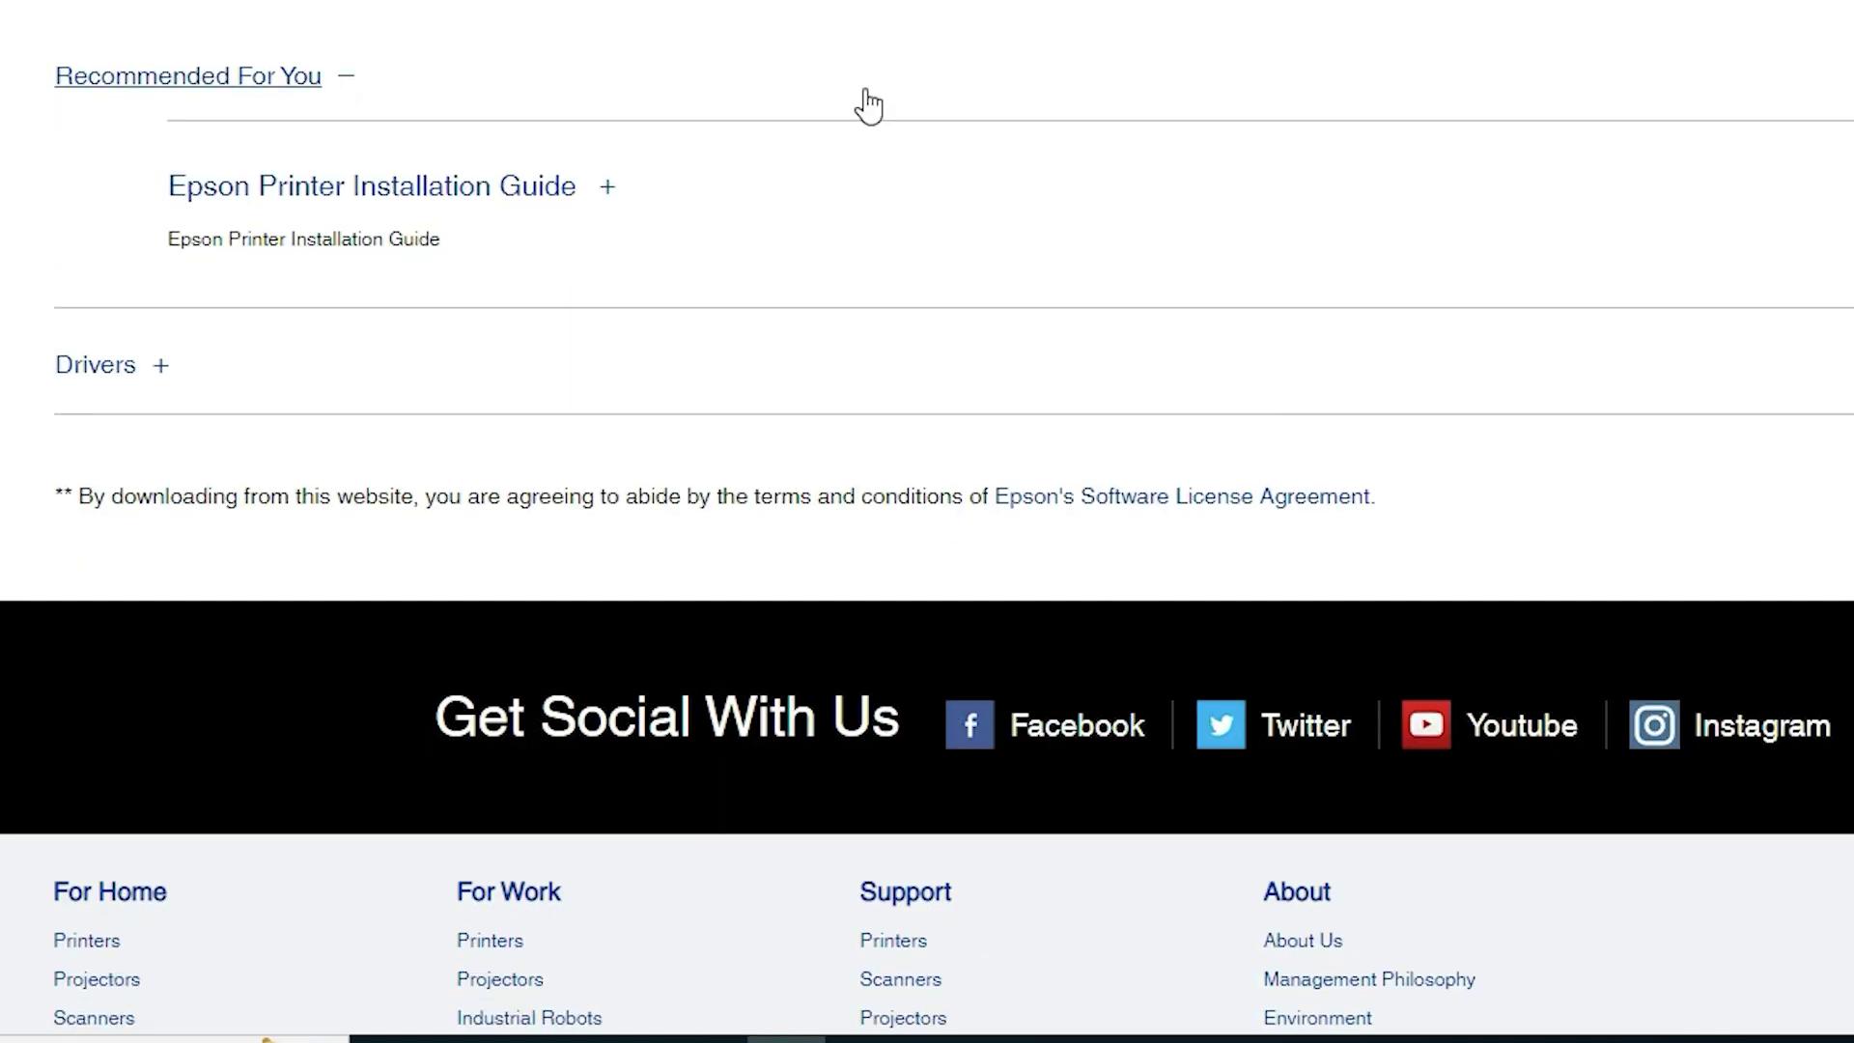
click(122, 381)
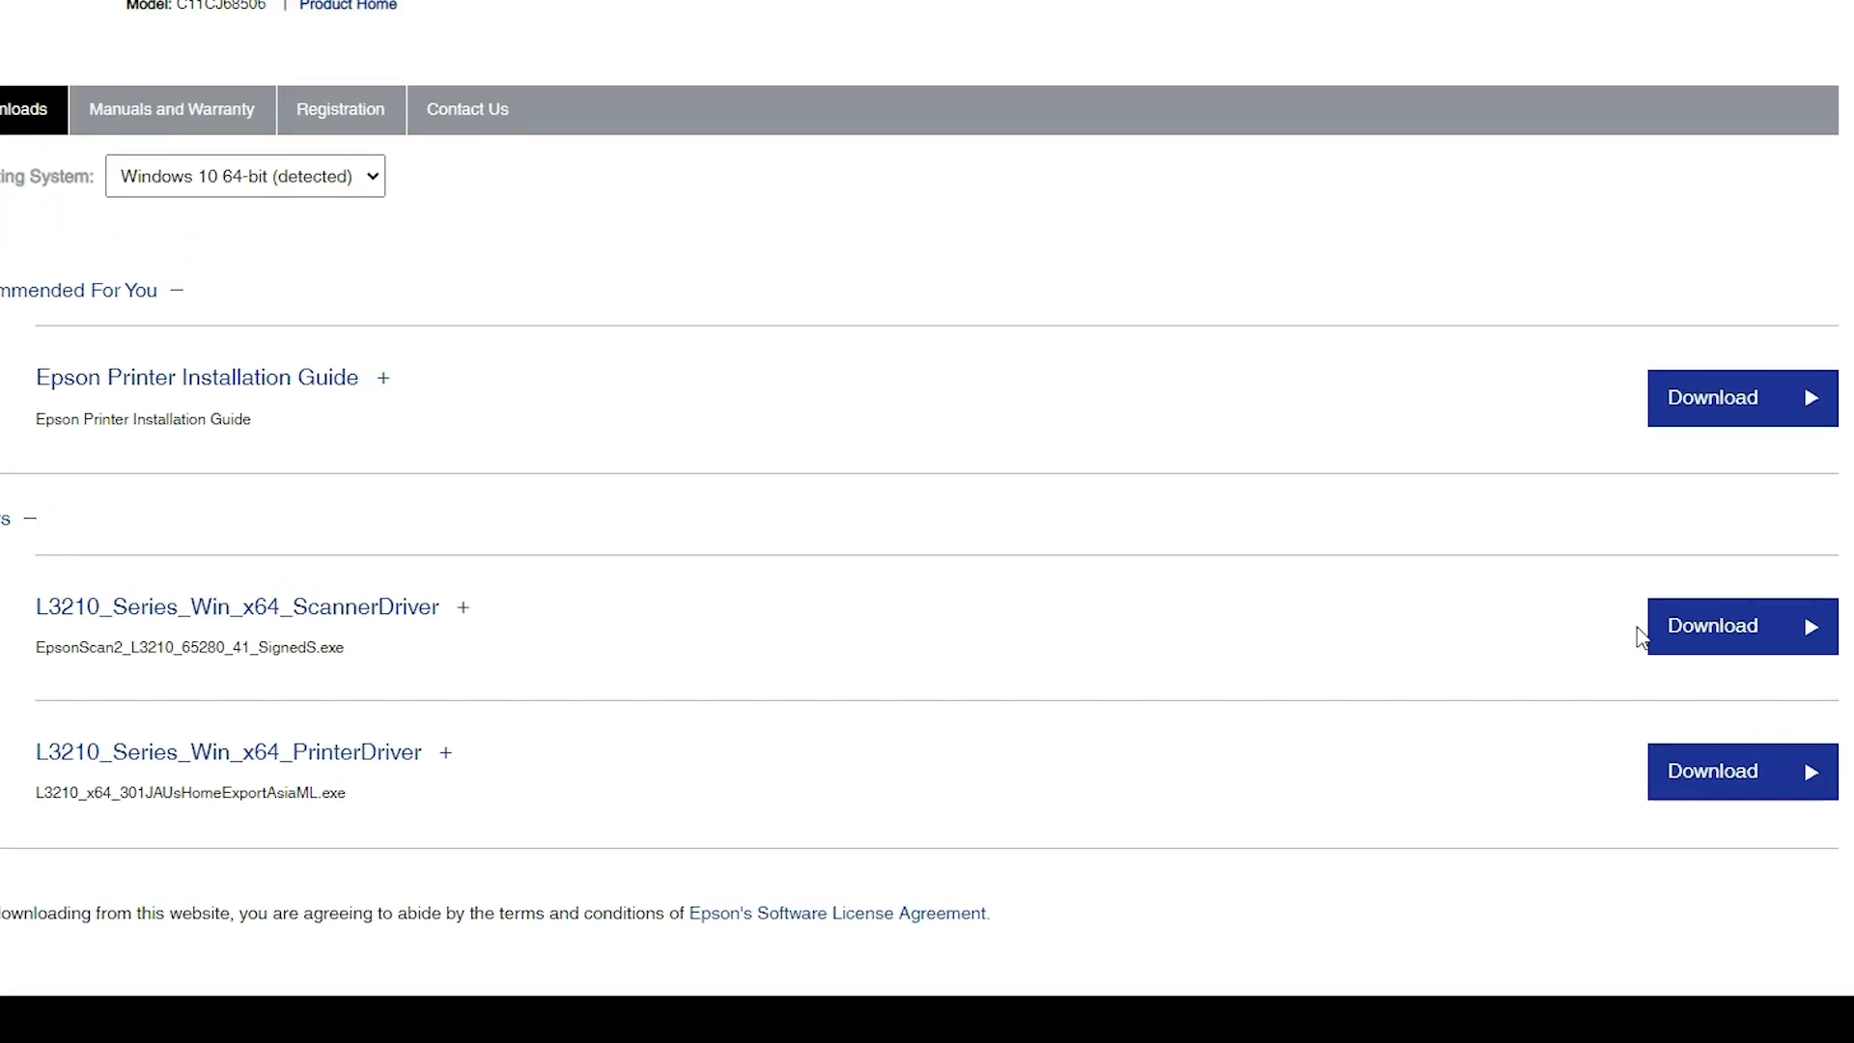
click(1725, 630)
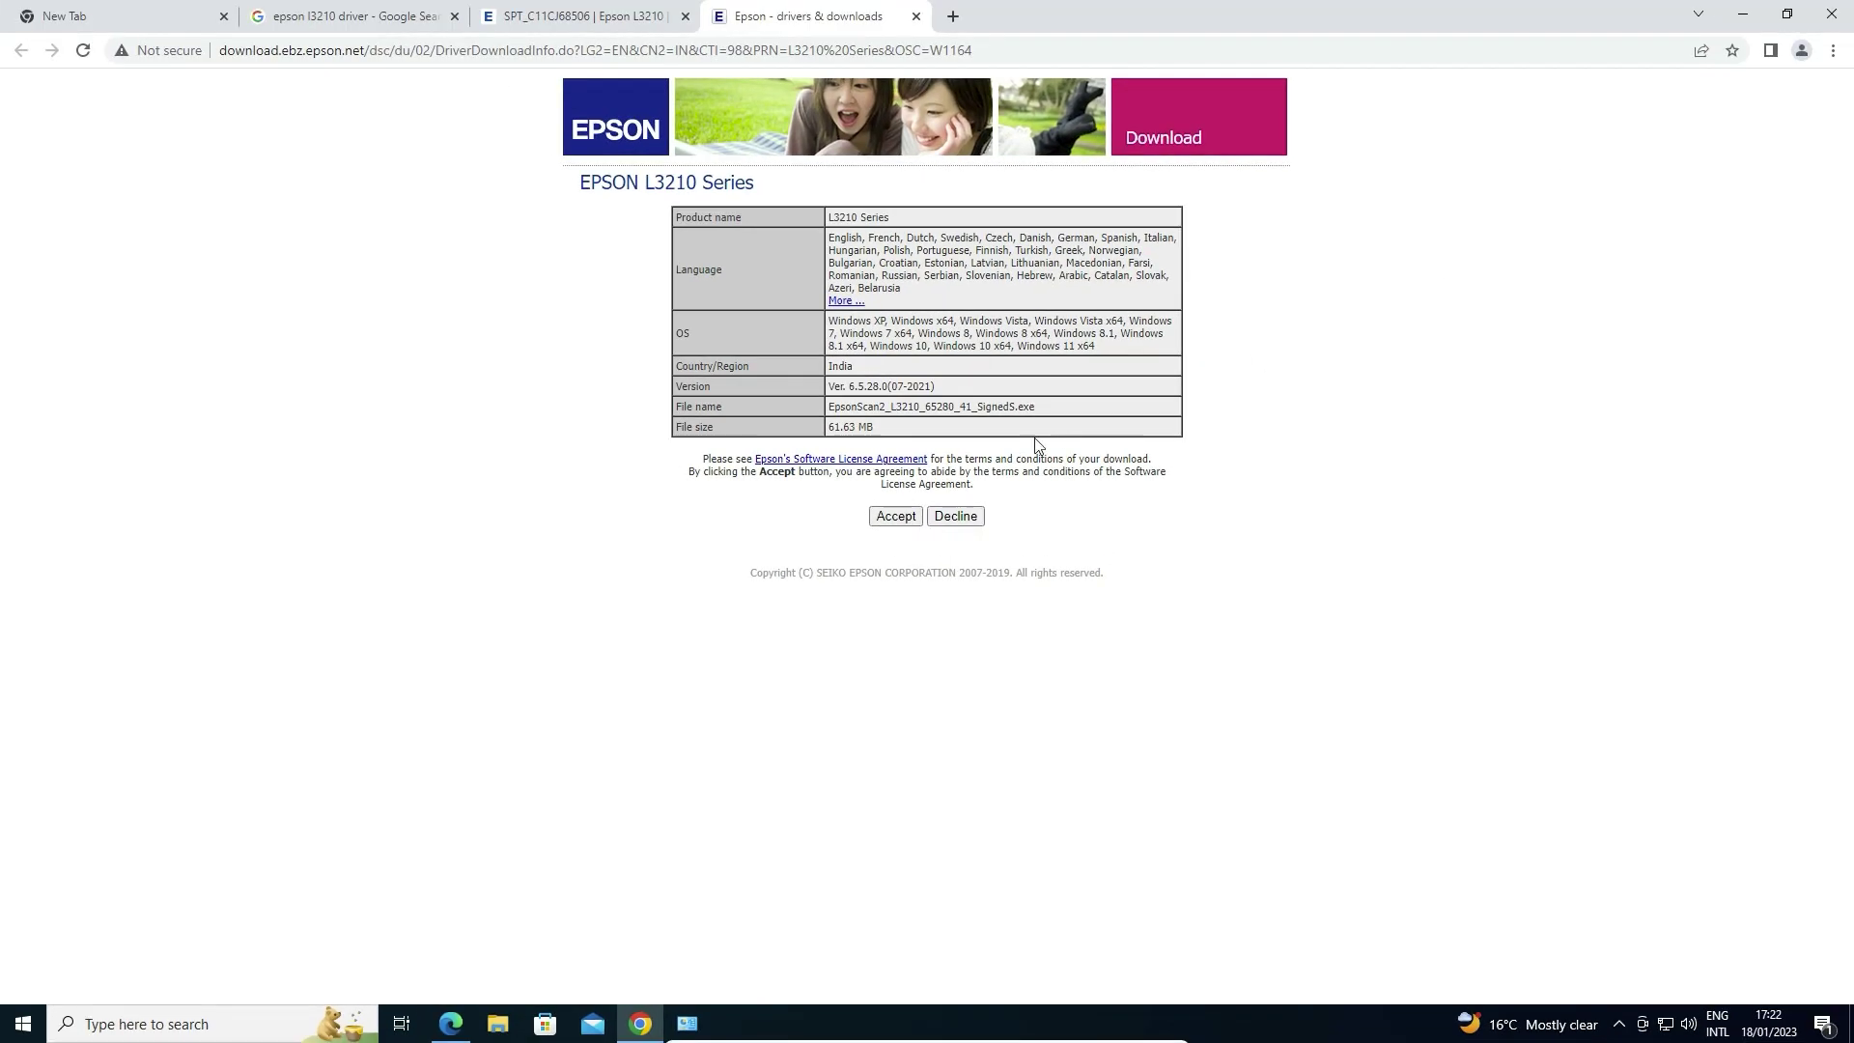
click(894, 517)
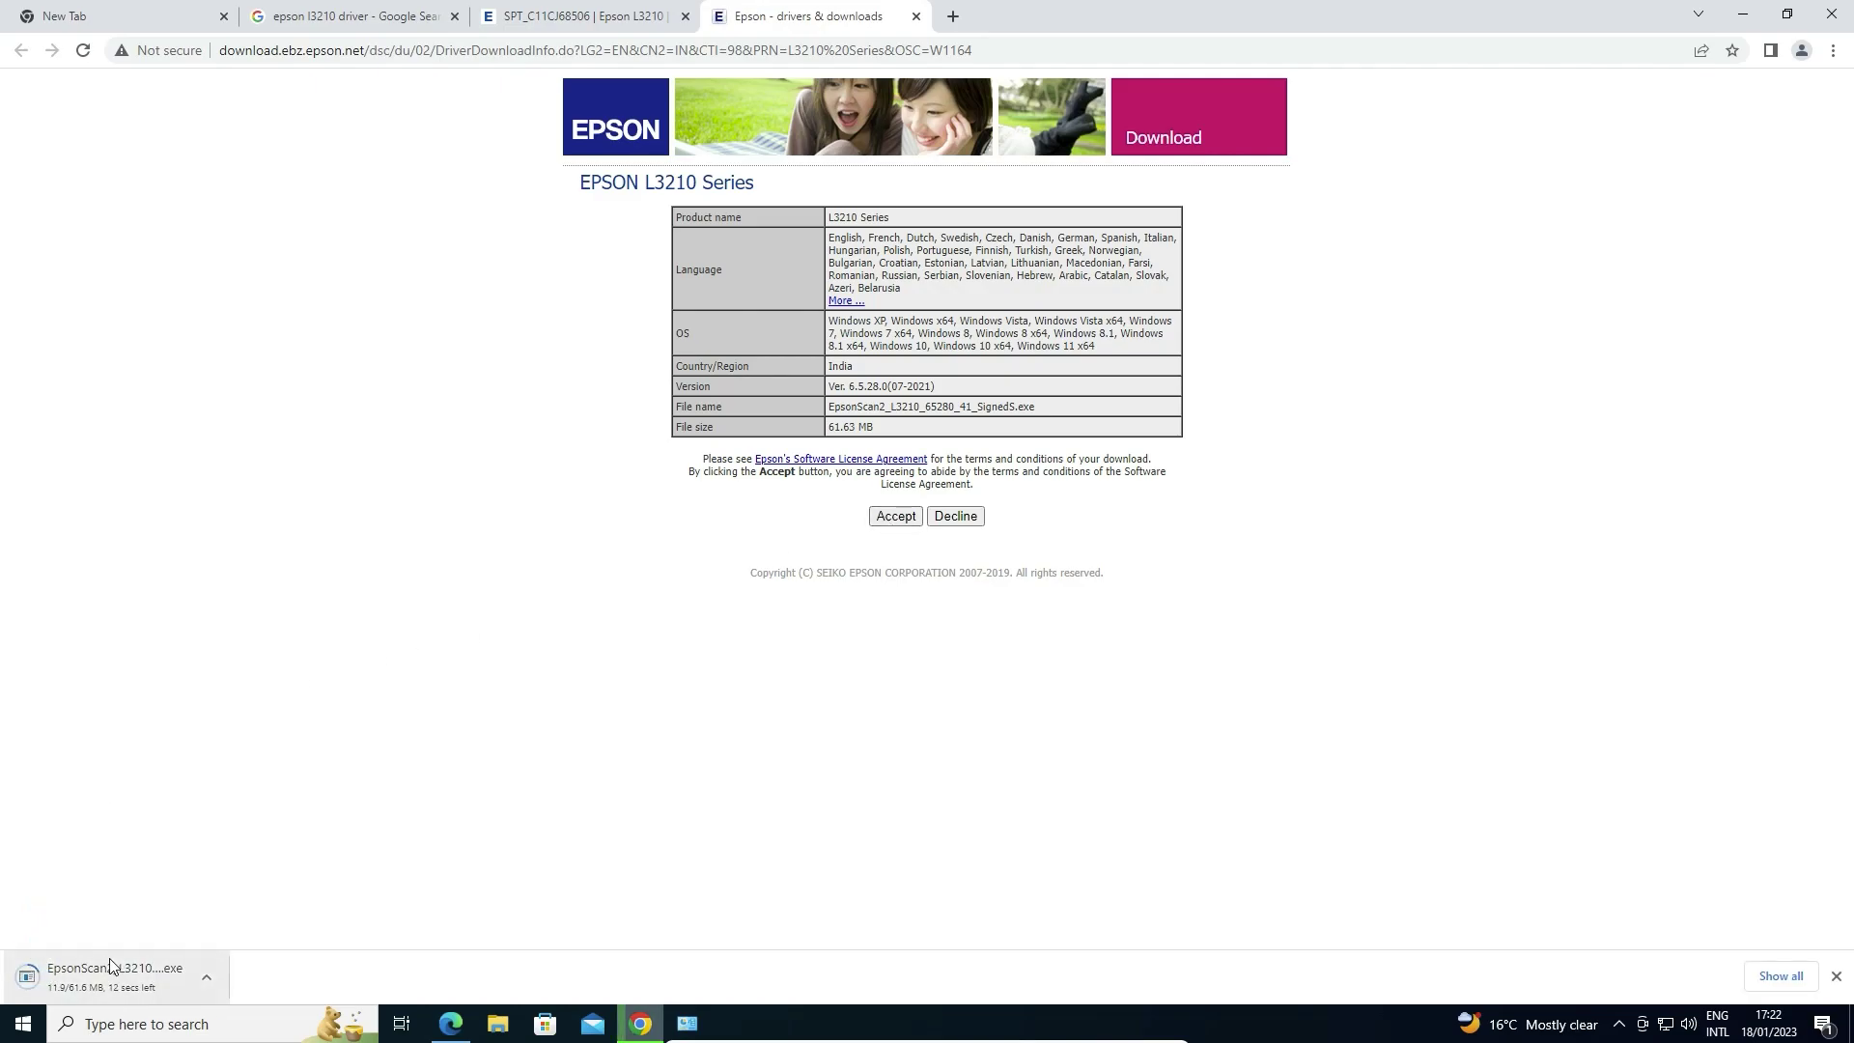
Download the L3210 PrinterDriver from the support page, accepting its licence
click(569, 18)
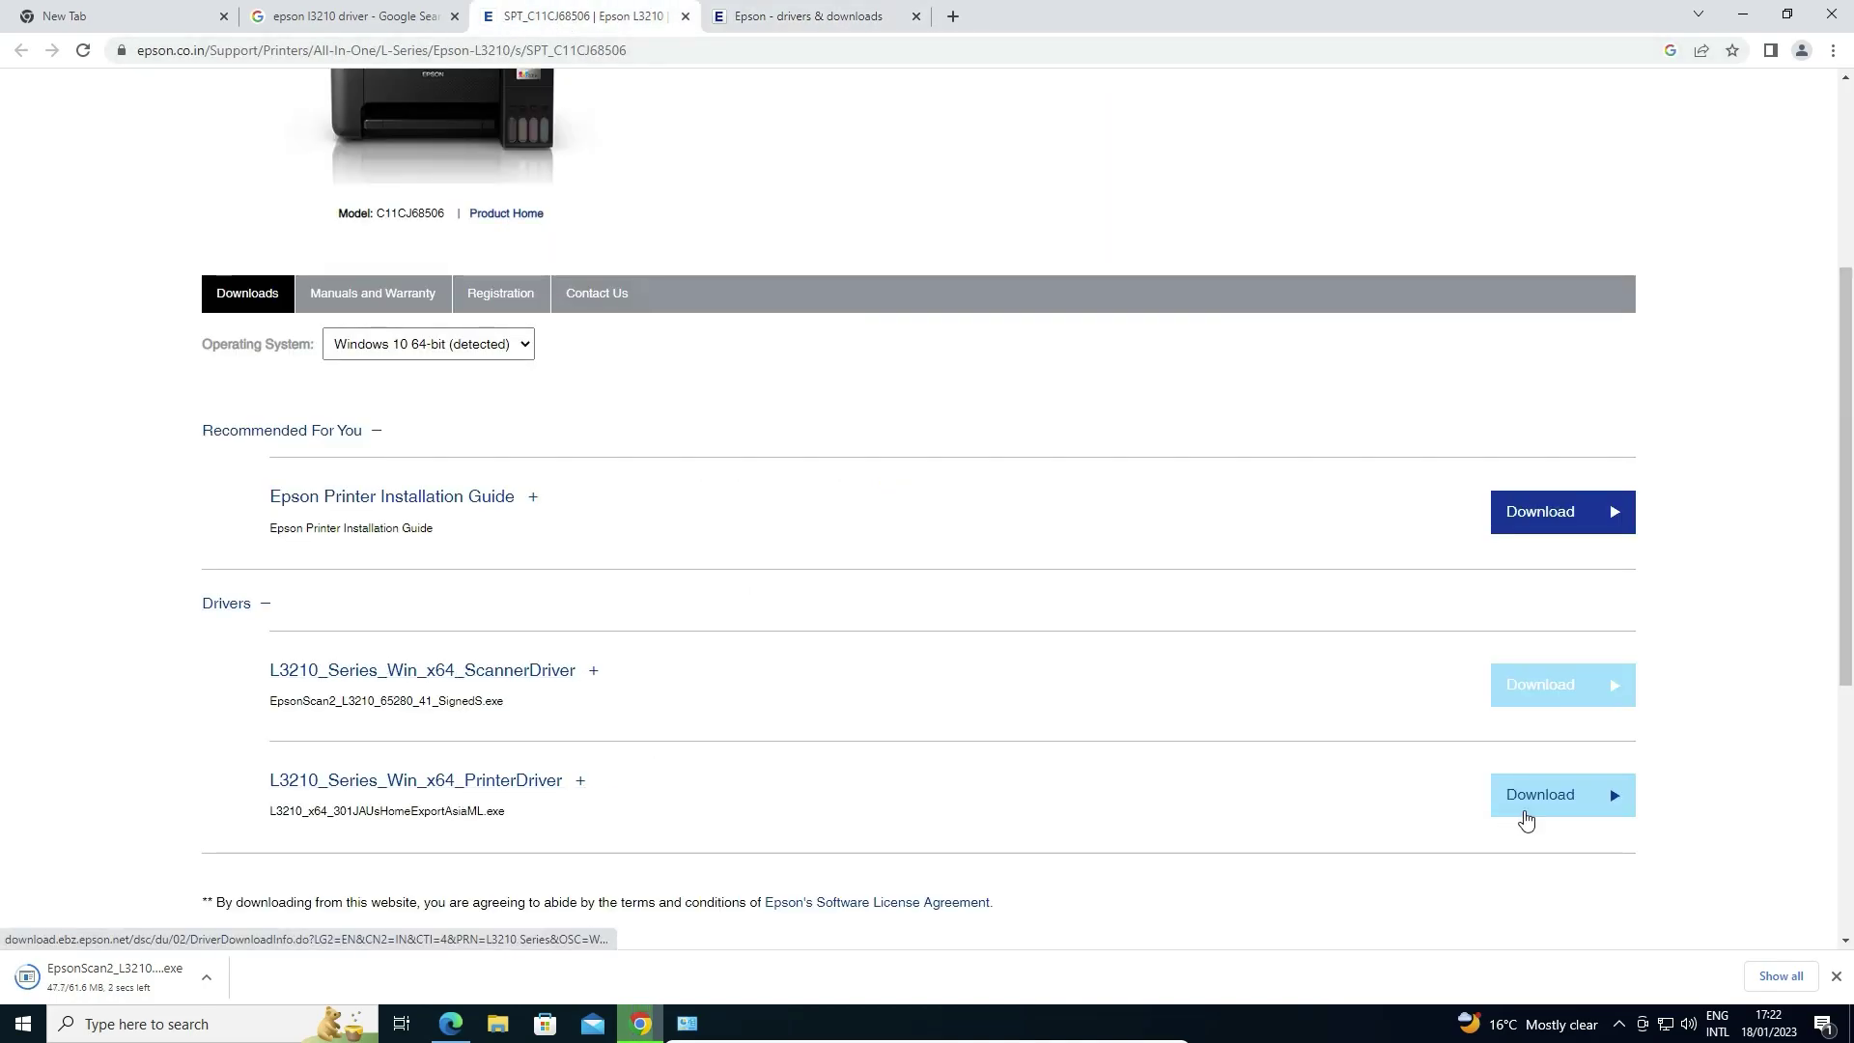
click(1525, 816)
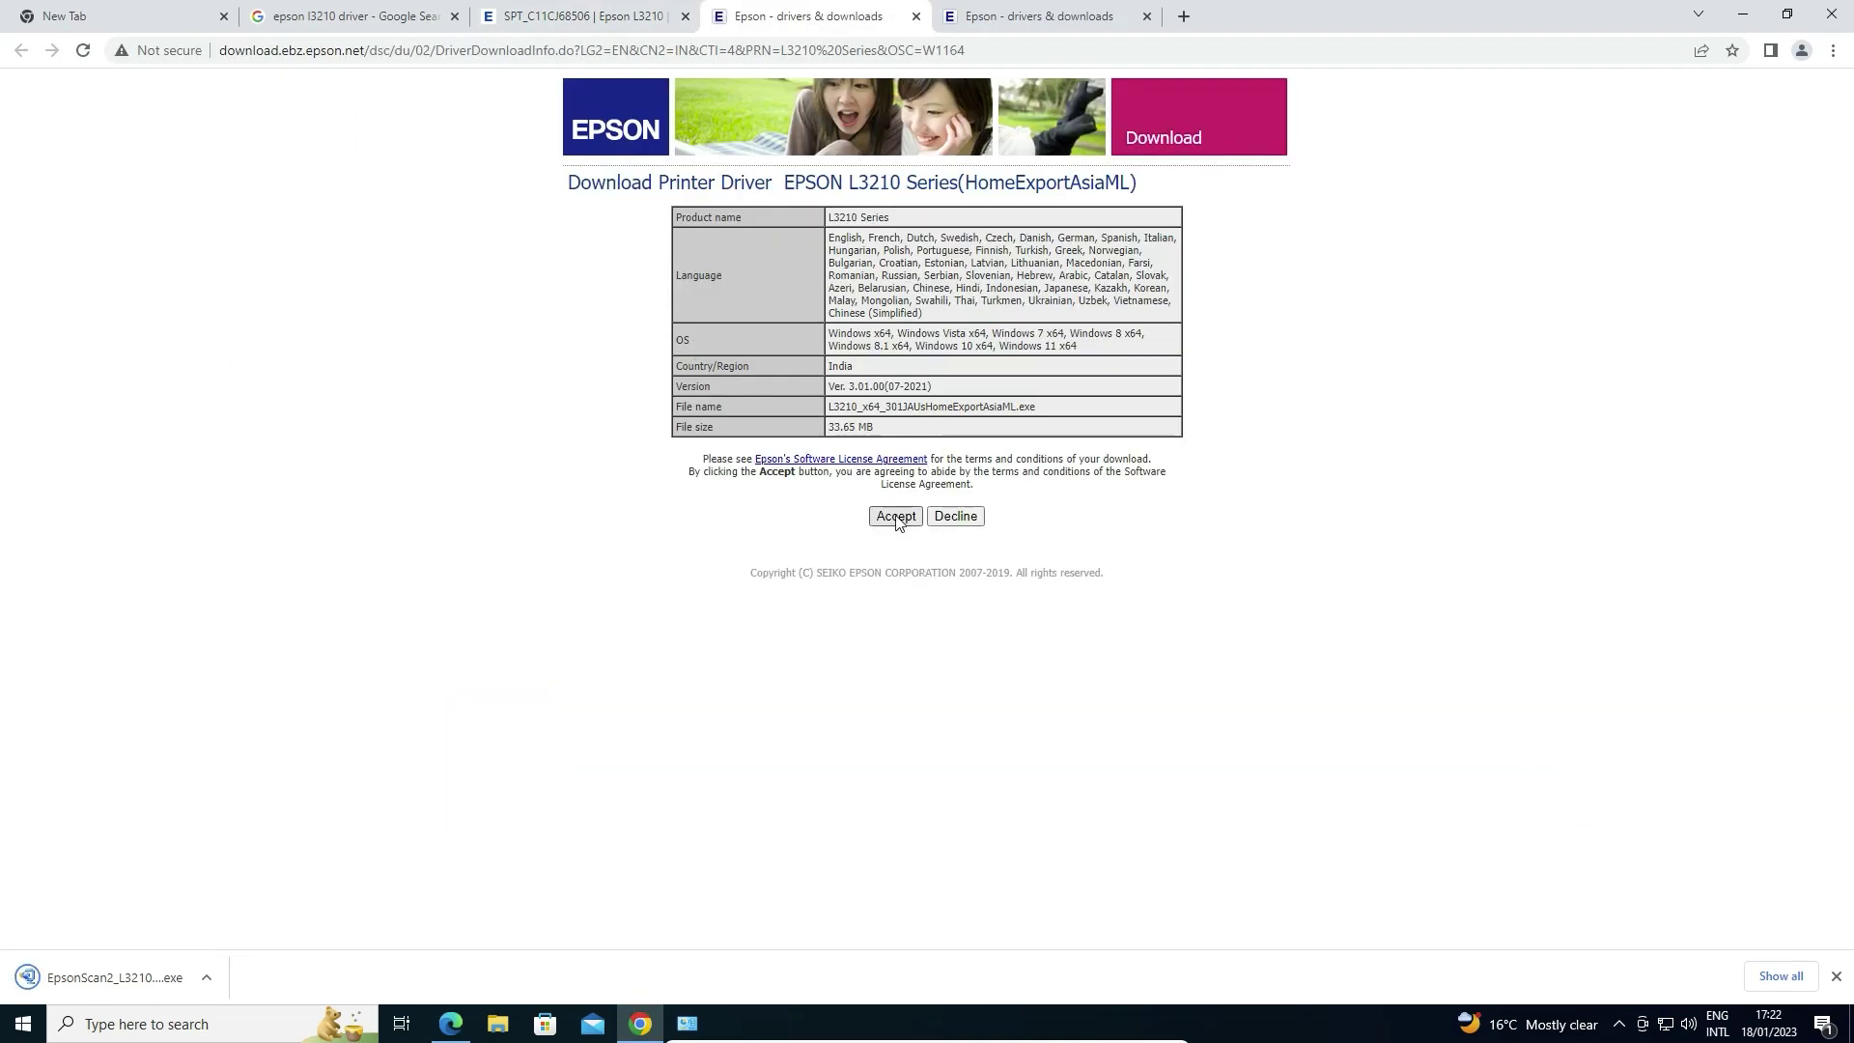
click(895, 518)
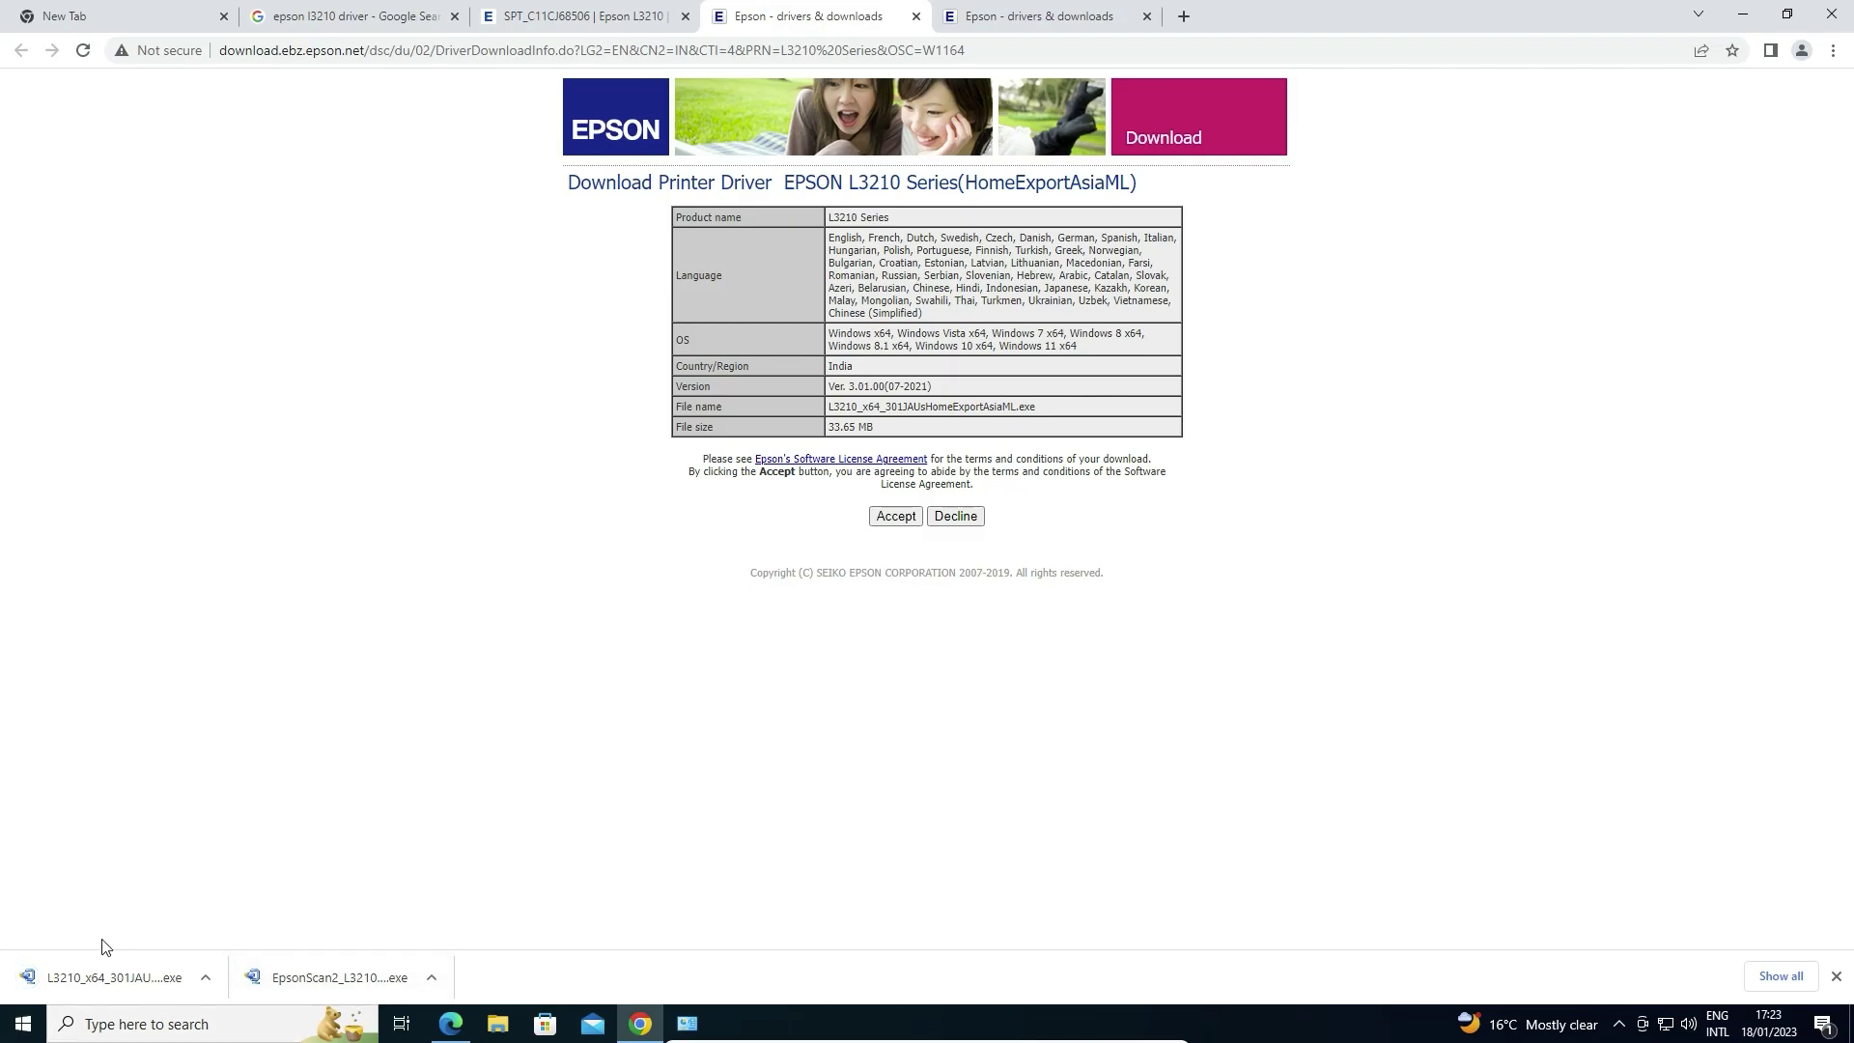
Show the downloaded installers in Downloads and drag both Epson .exe files onto the desktop
click(1779, 976)
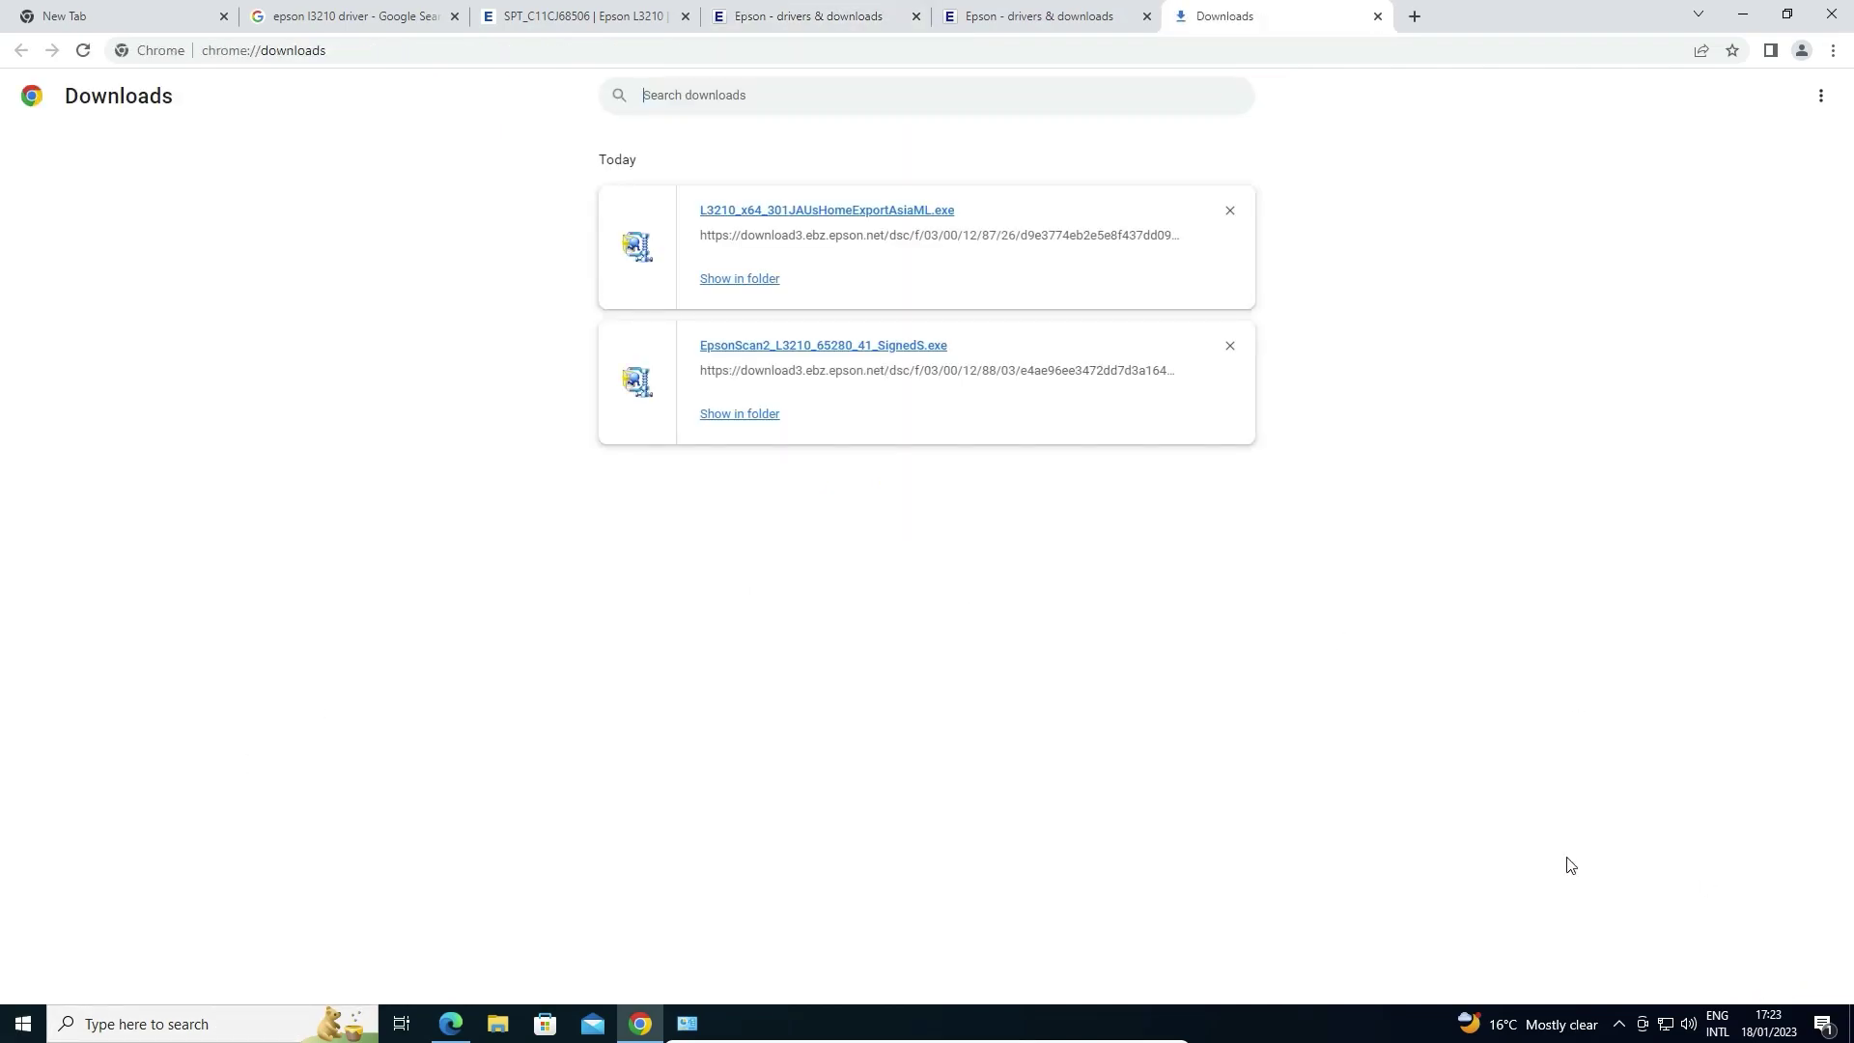
click(767, 282)
click(1742, 14)
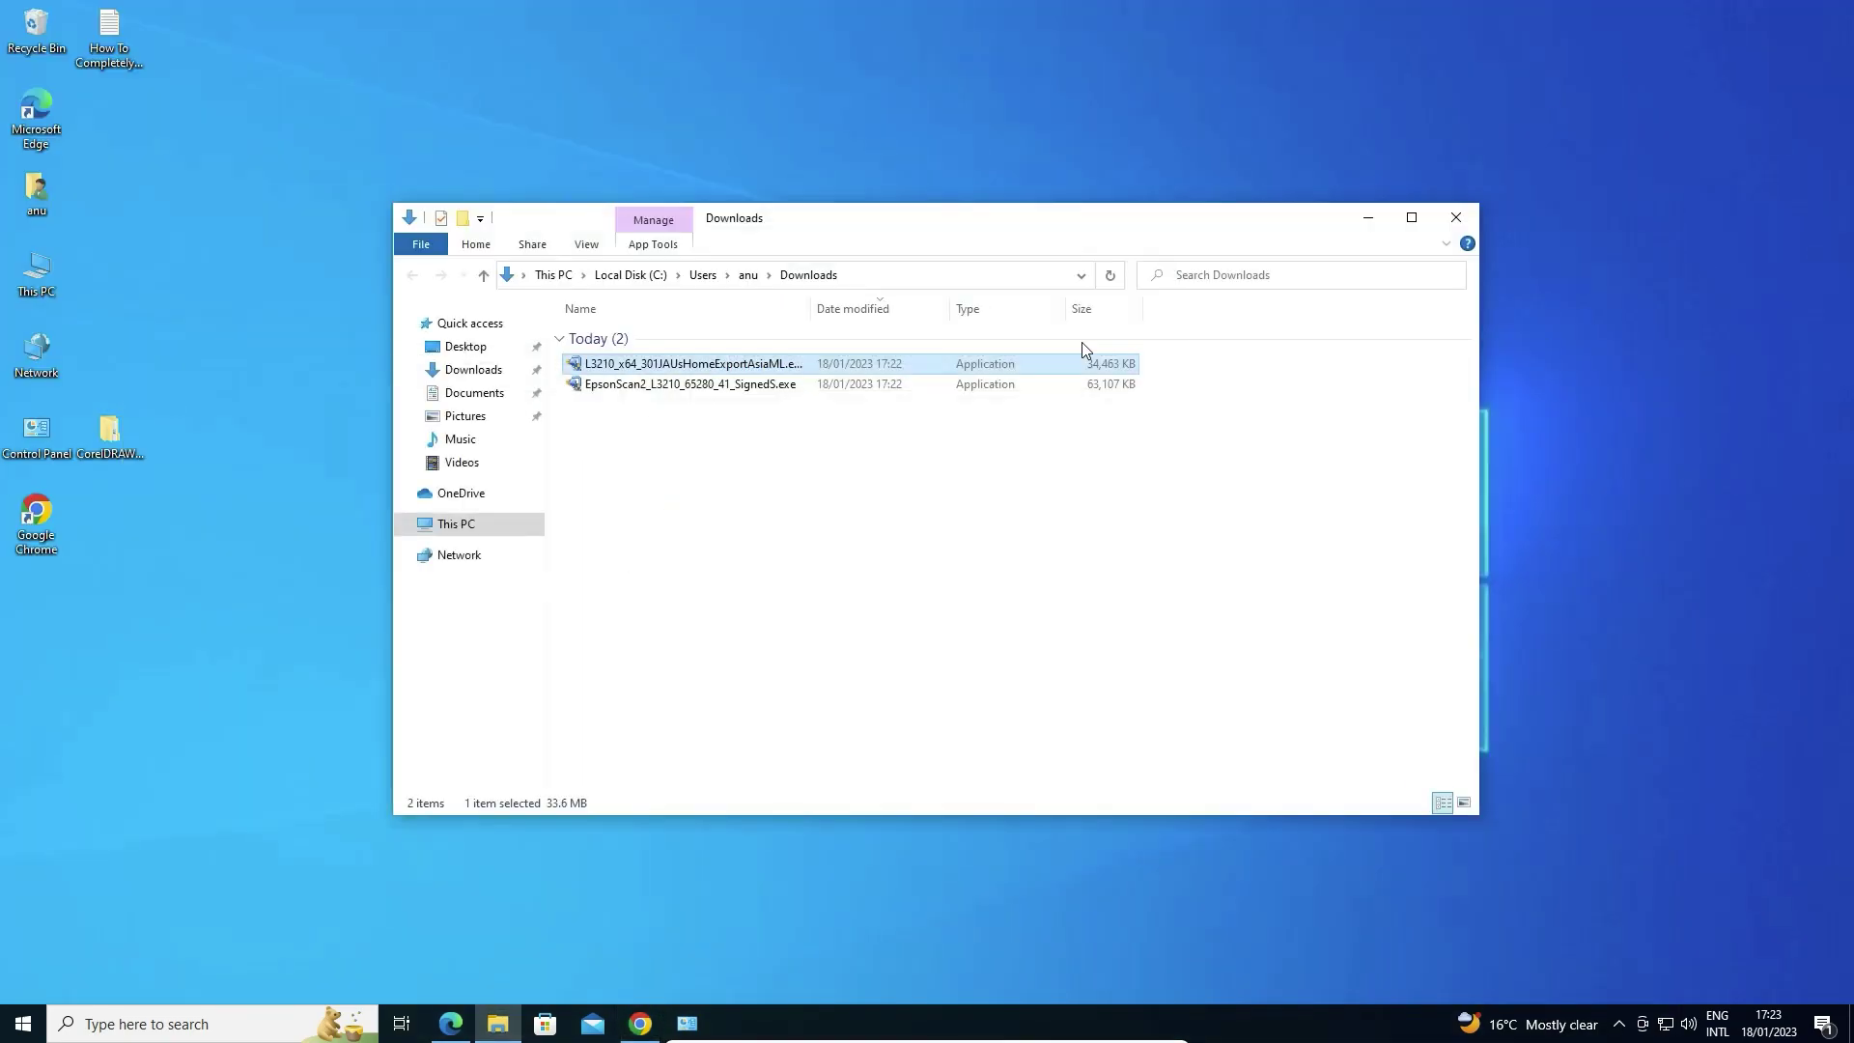
drag(795, 463, 45, 687)
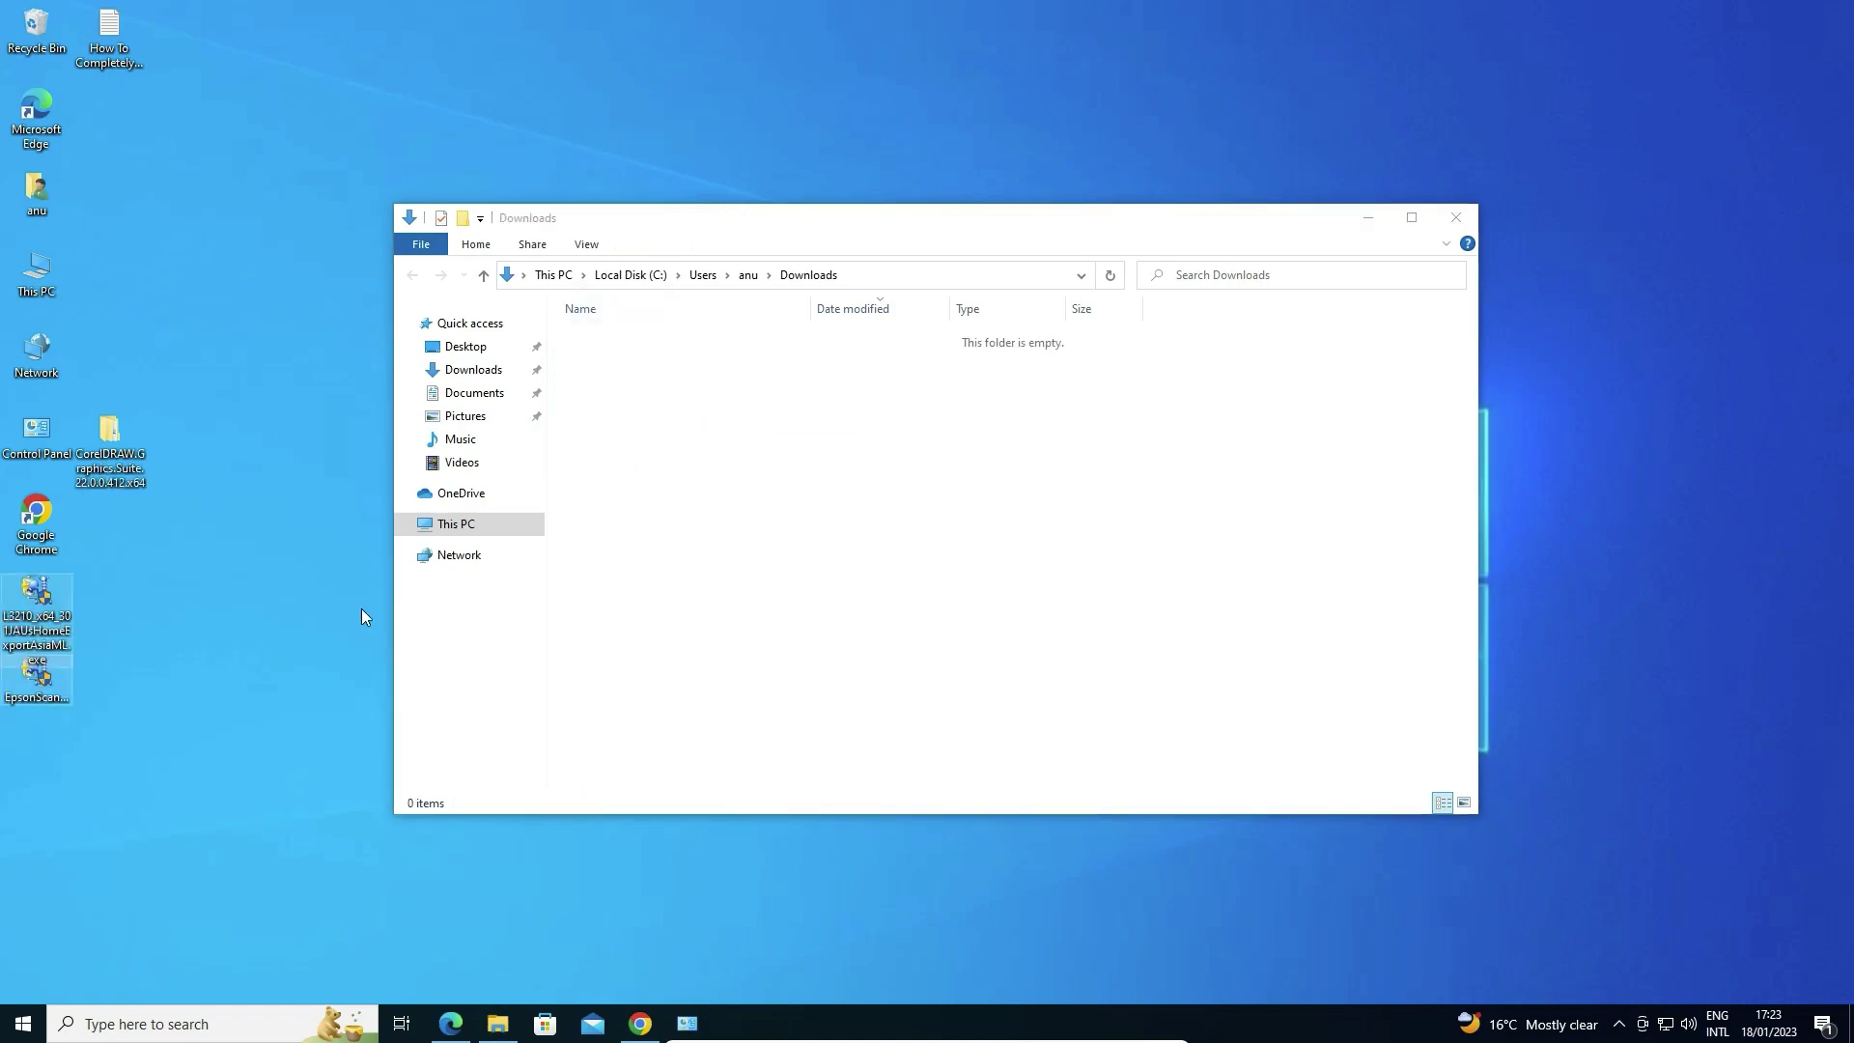
Close the emptied Downloads folder and arrange the EpsonScan2 and L3210 installer icons
click(1456, 217)
click(121, 628)
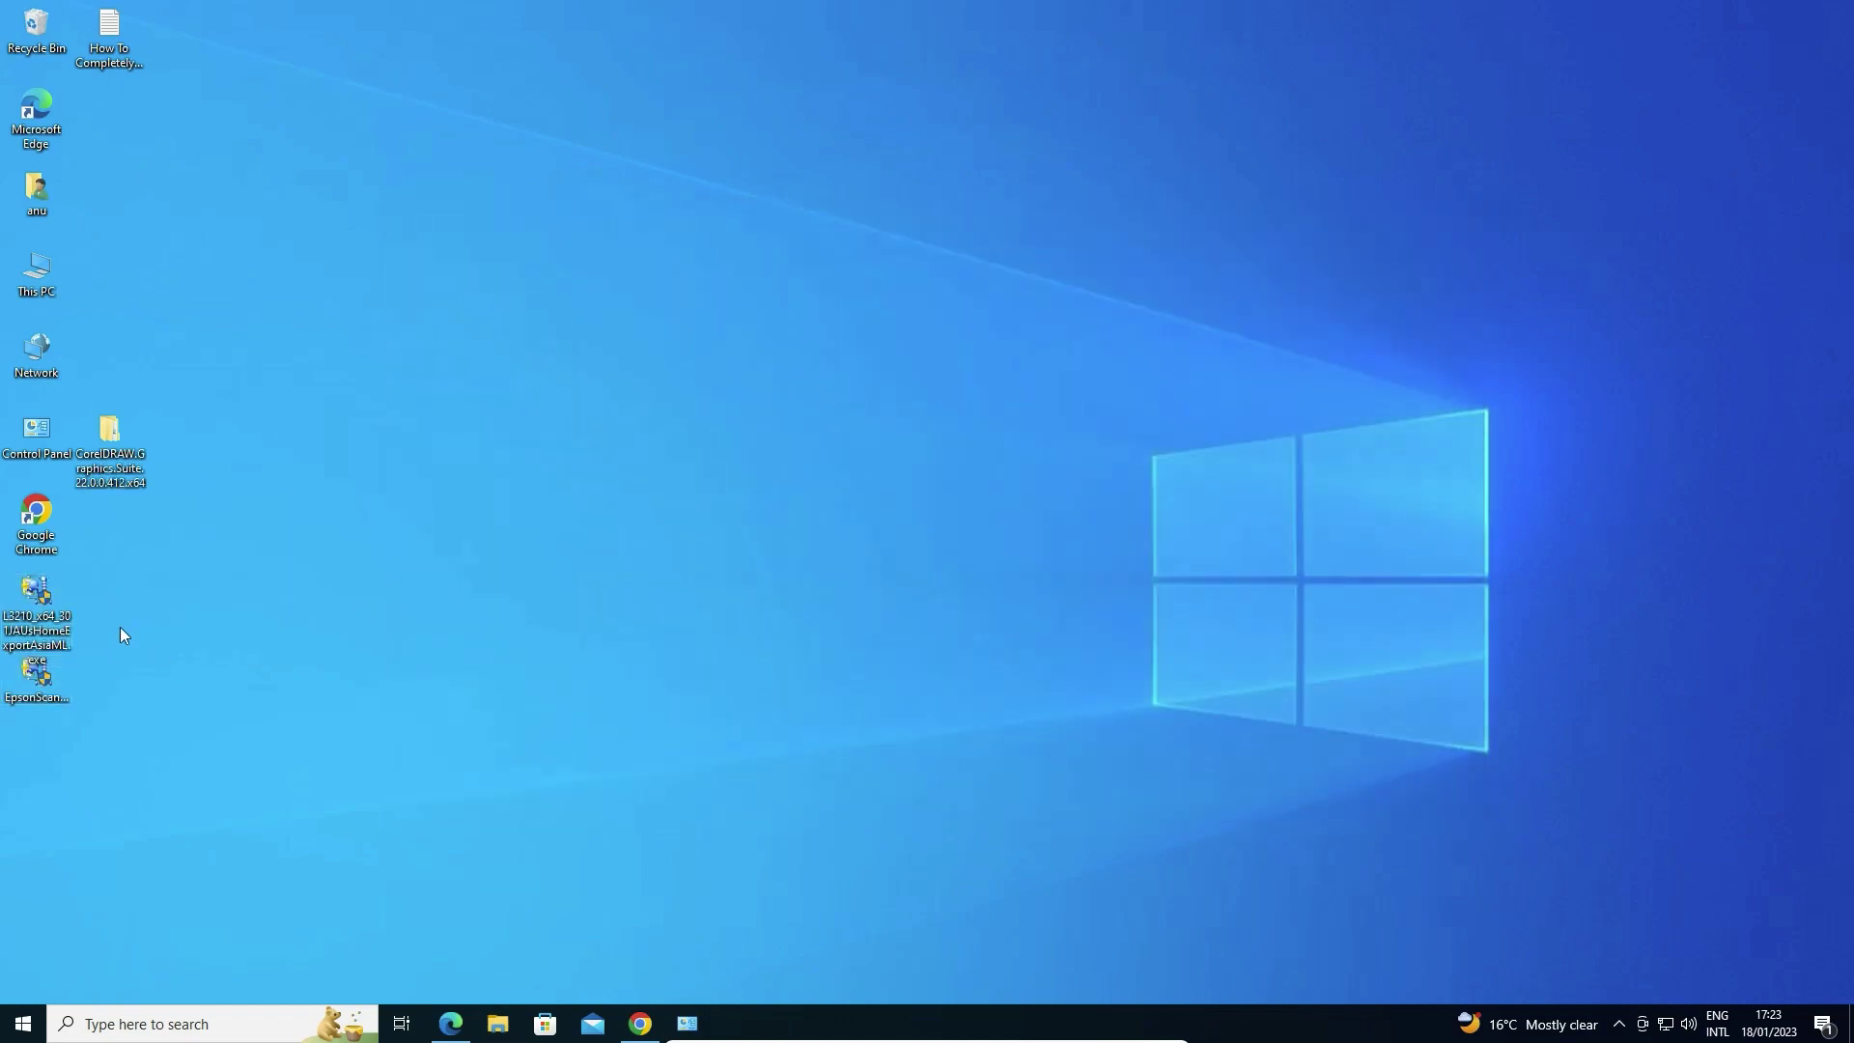
drag(63, 623, 221, 636)
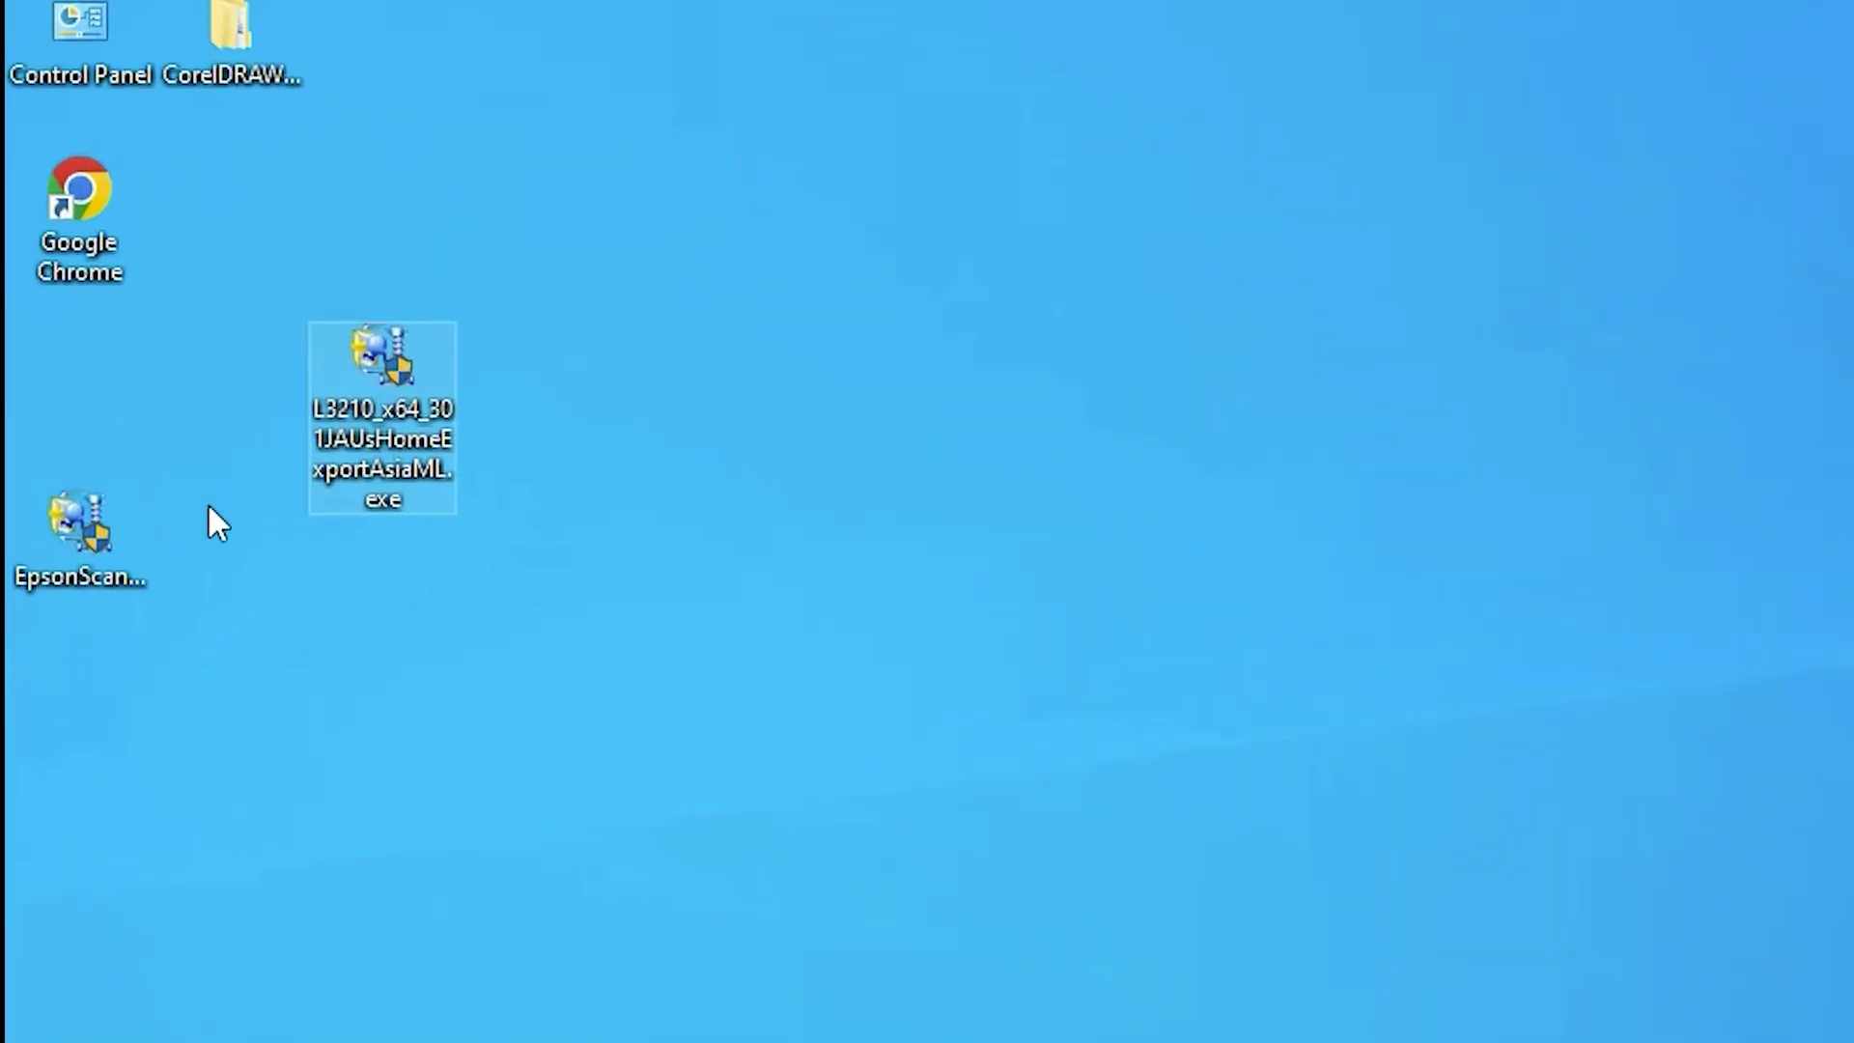
drag(96, 541, 122, 425)
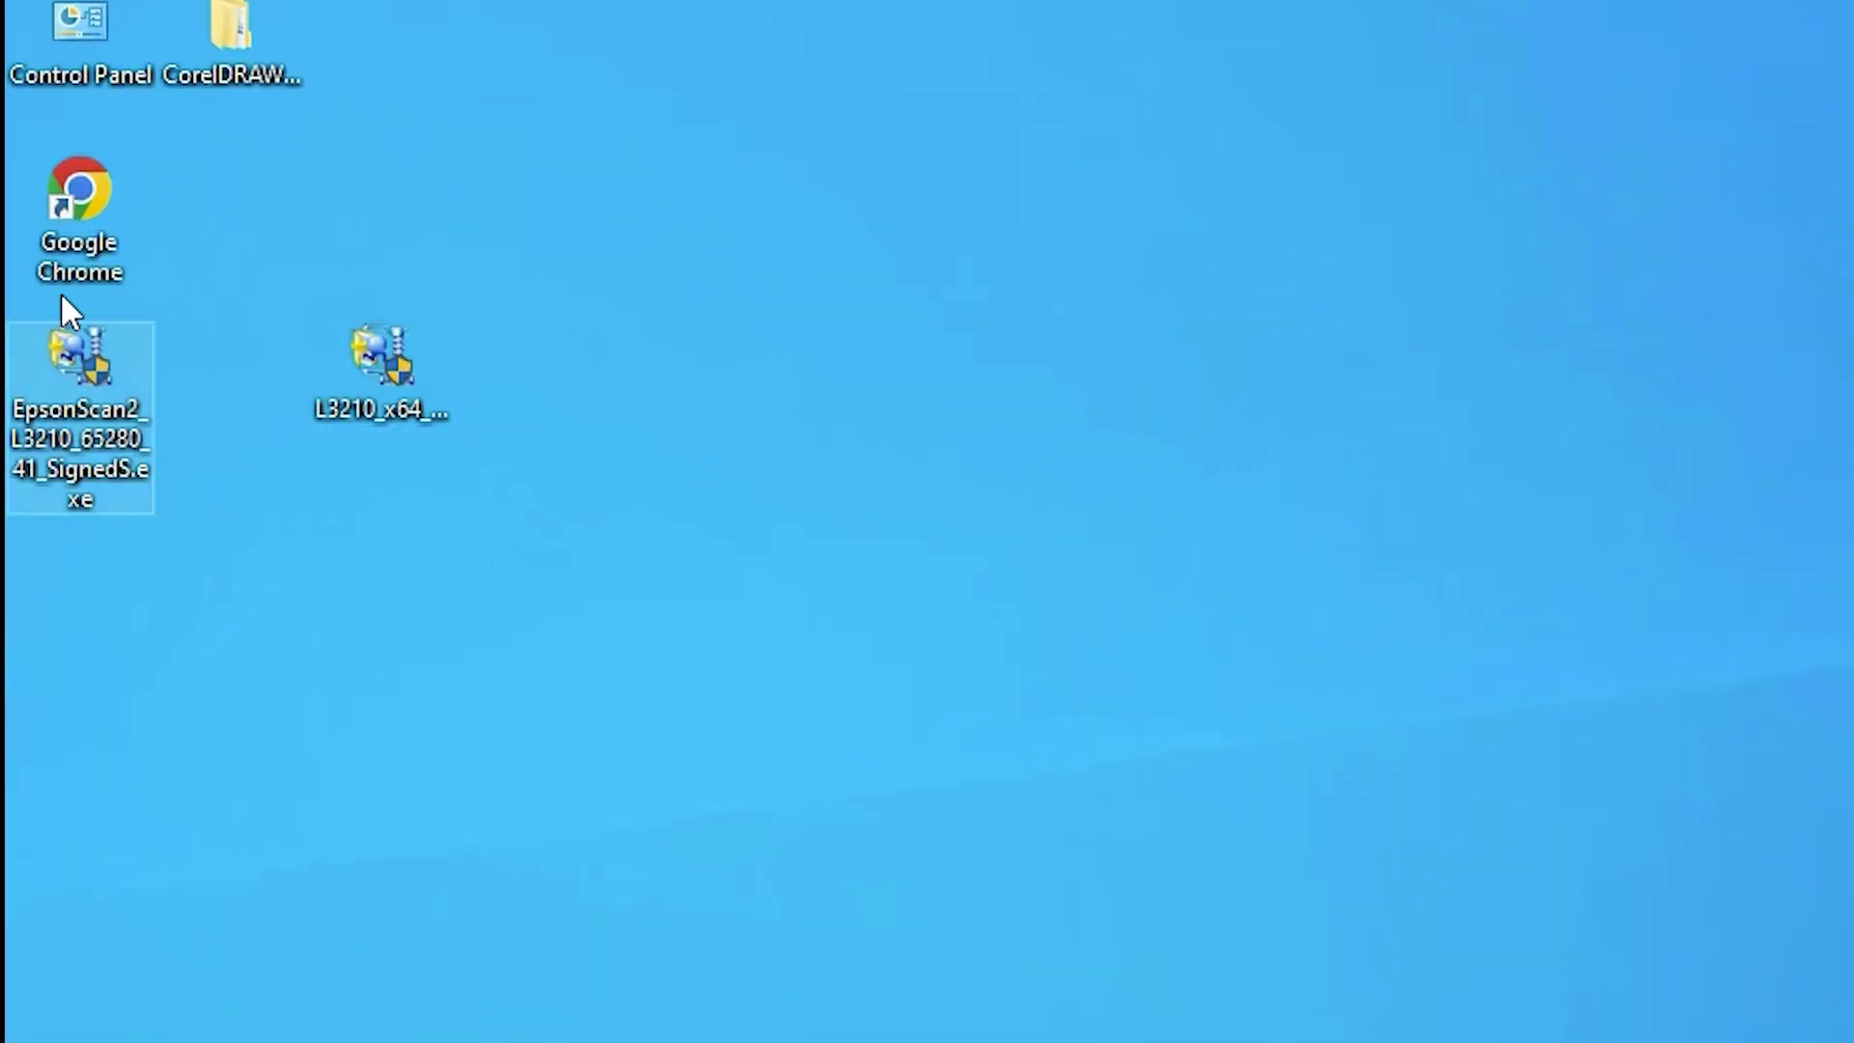
click(373, 337)
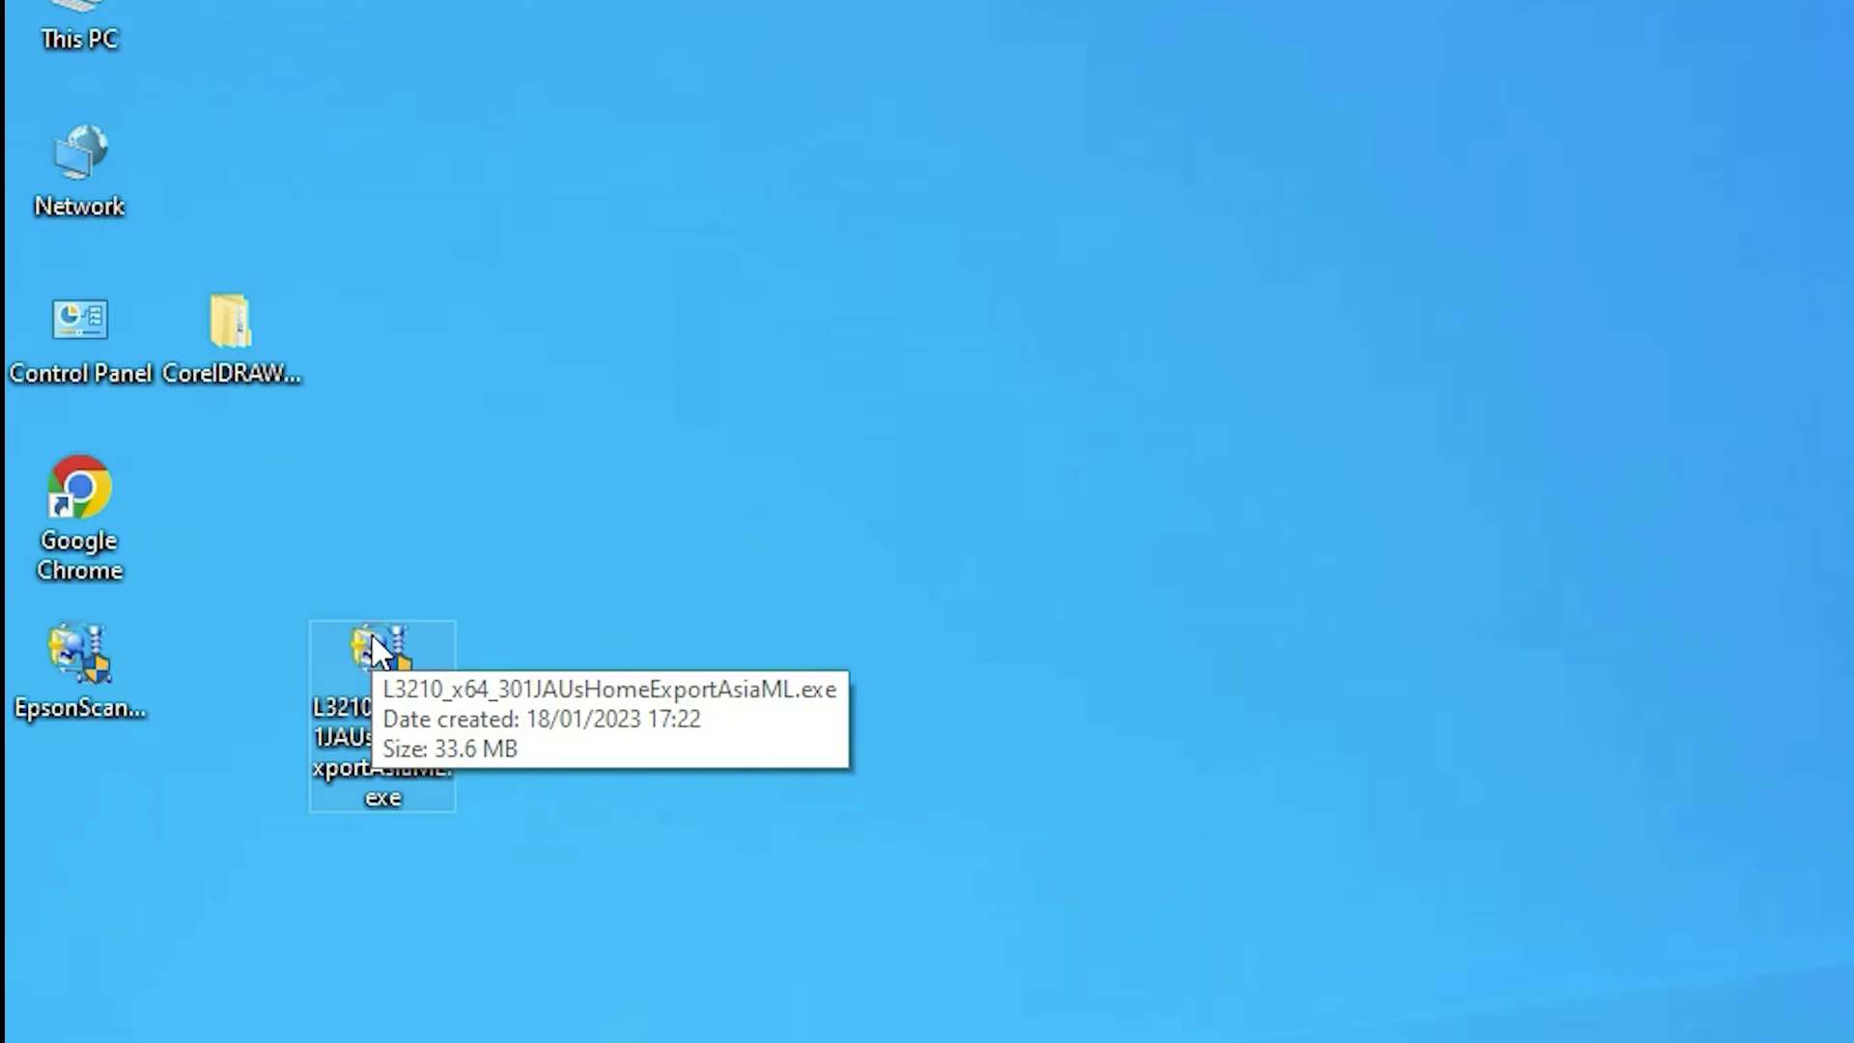
Extract the L3210_x64 installer with WinRAR's Extract files... using the default settings
right_click(371, 631)
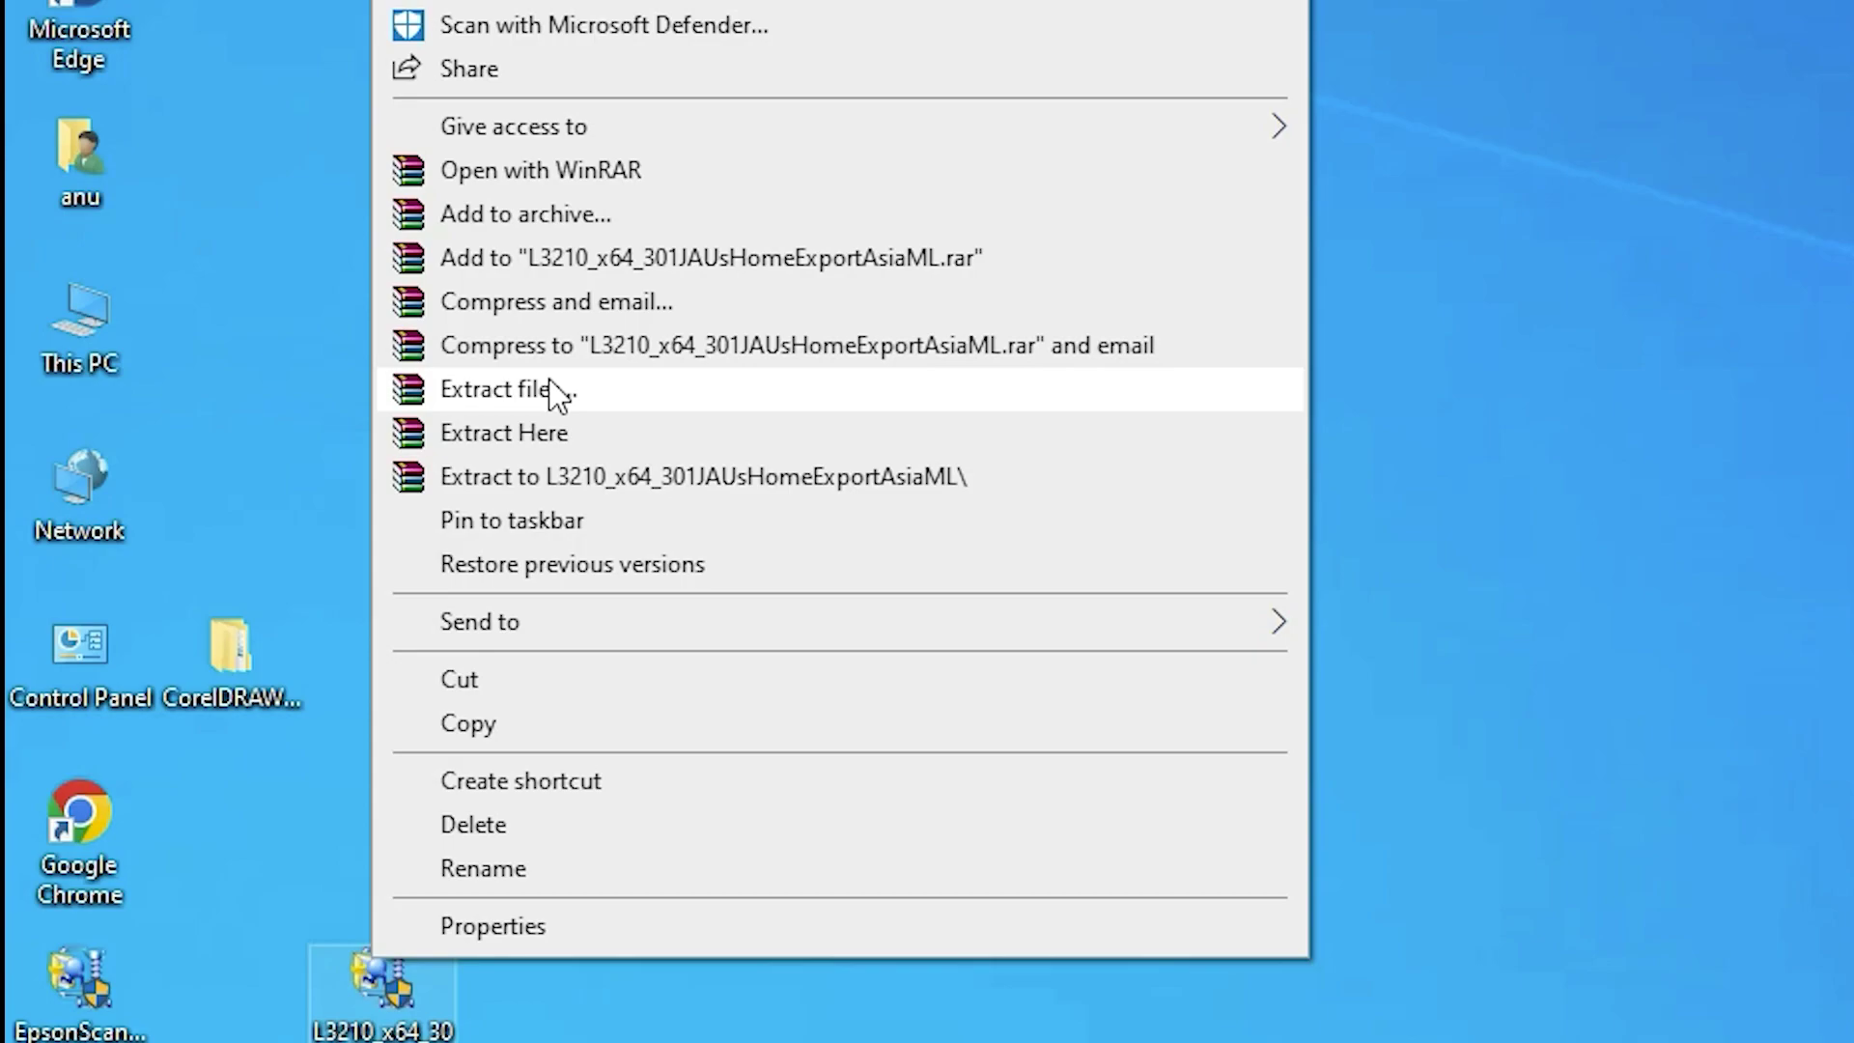
click(552, 389)
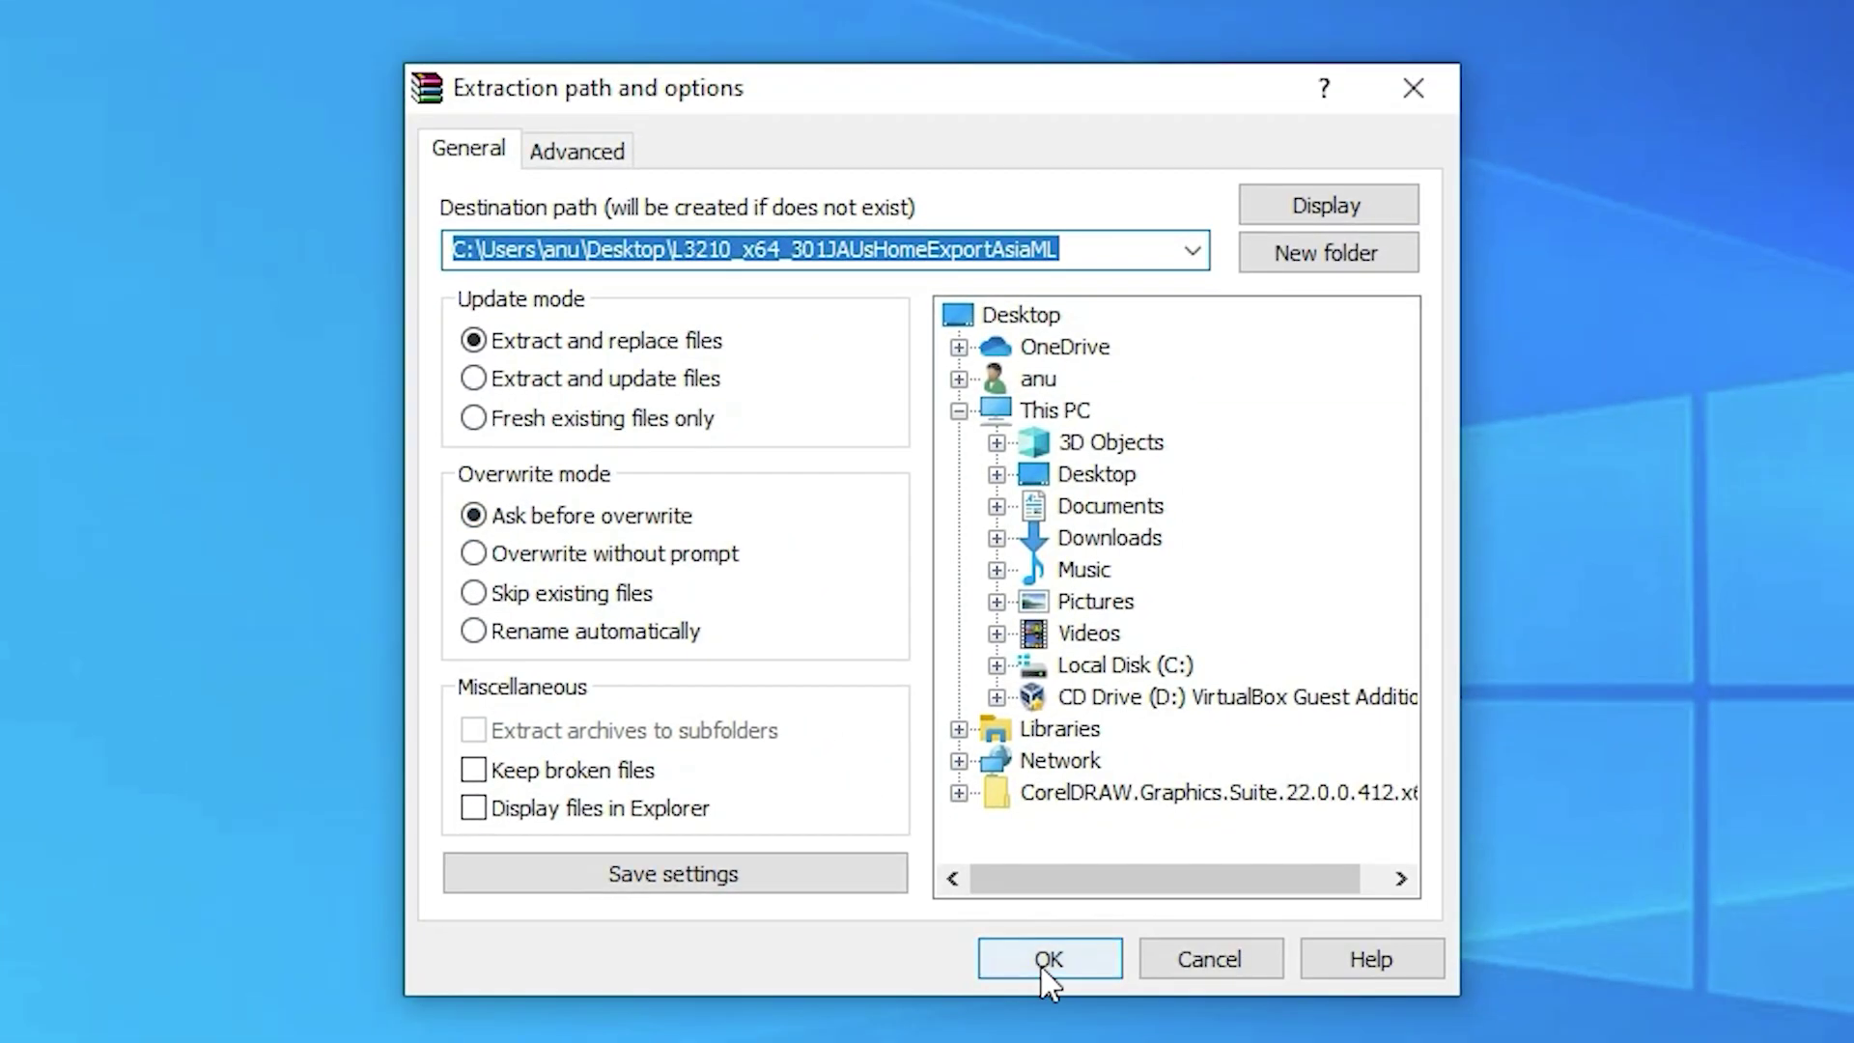
click(1041, 971)
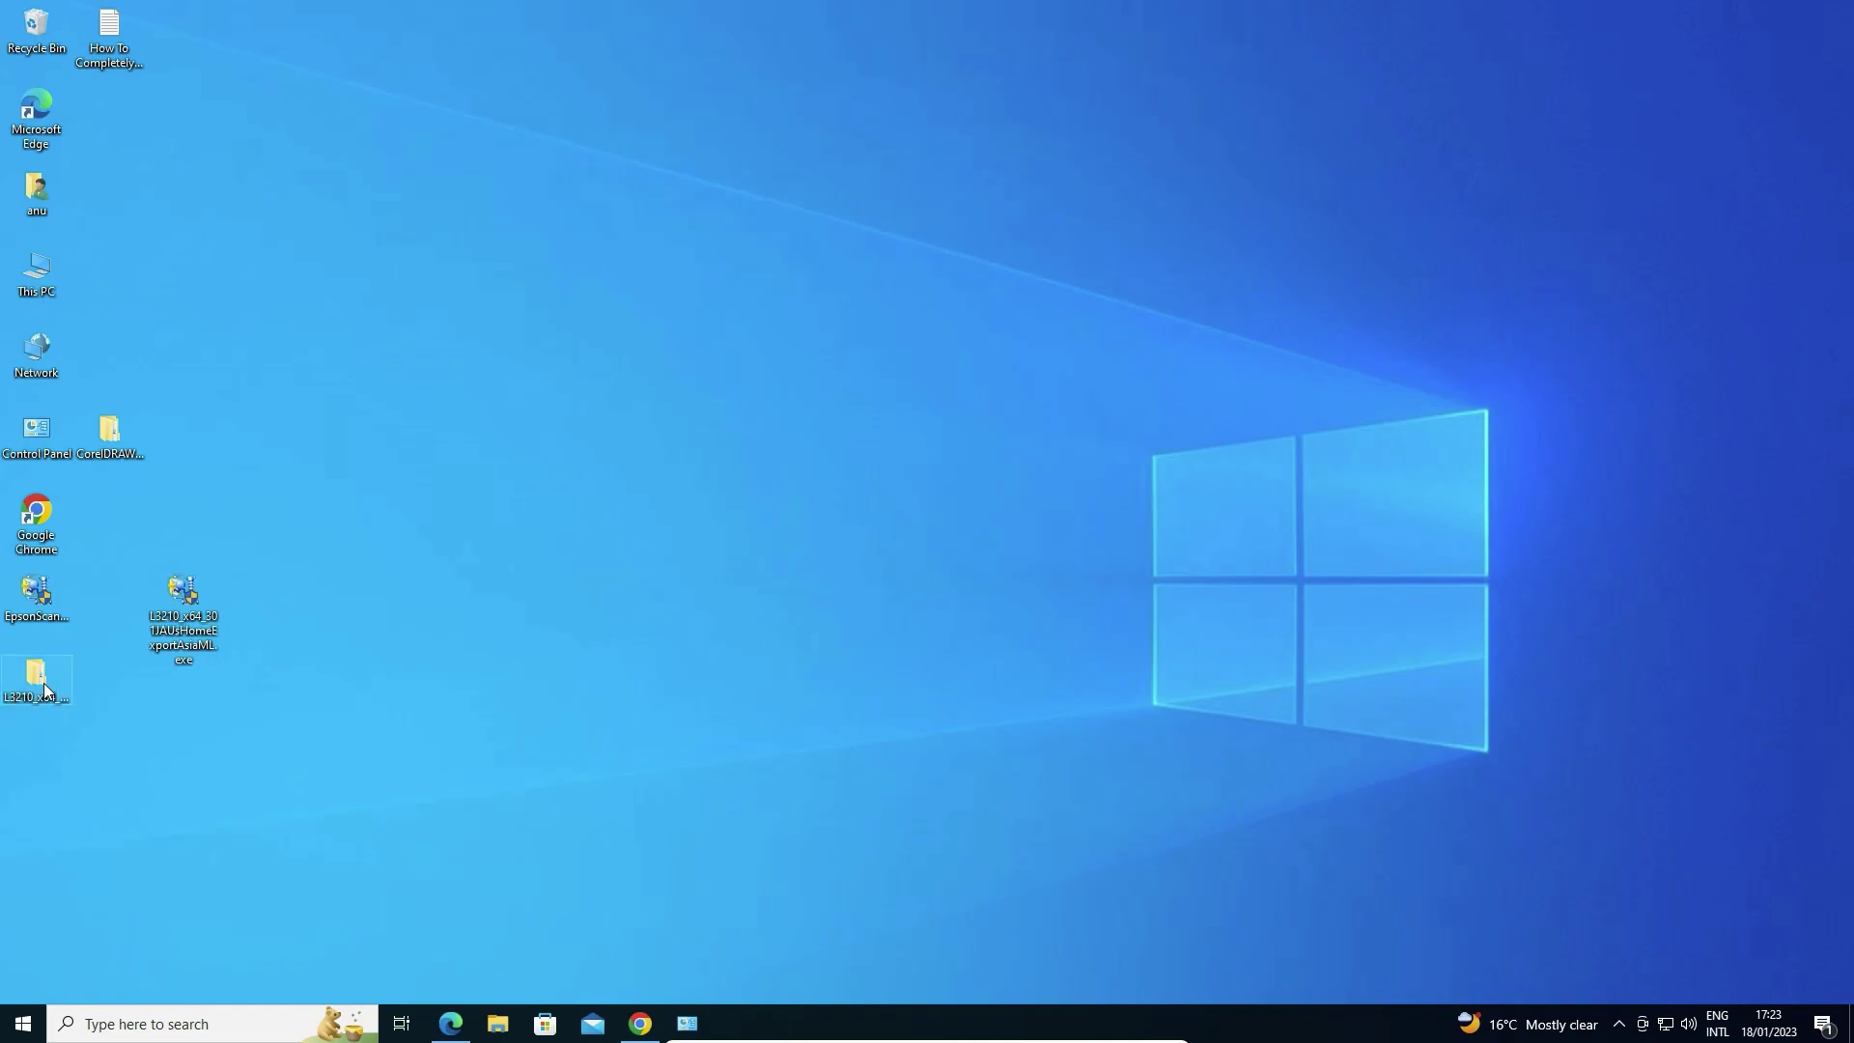
Open the extracted L3210_x64_301JAUsHomeExportAsiaML folder down to WINX64, then close it
double_click(42, 682)
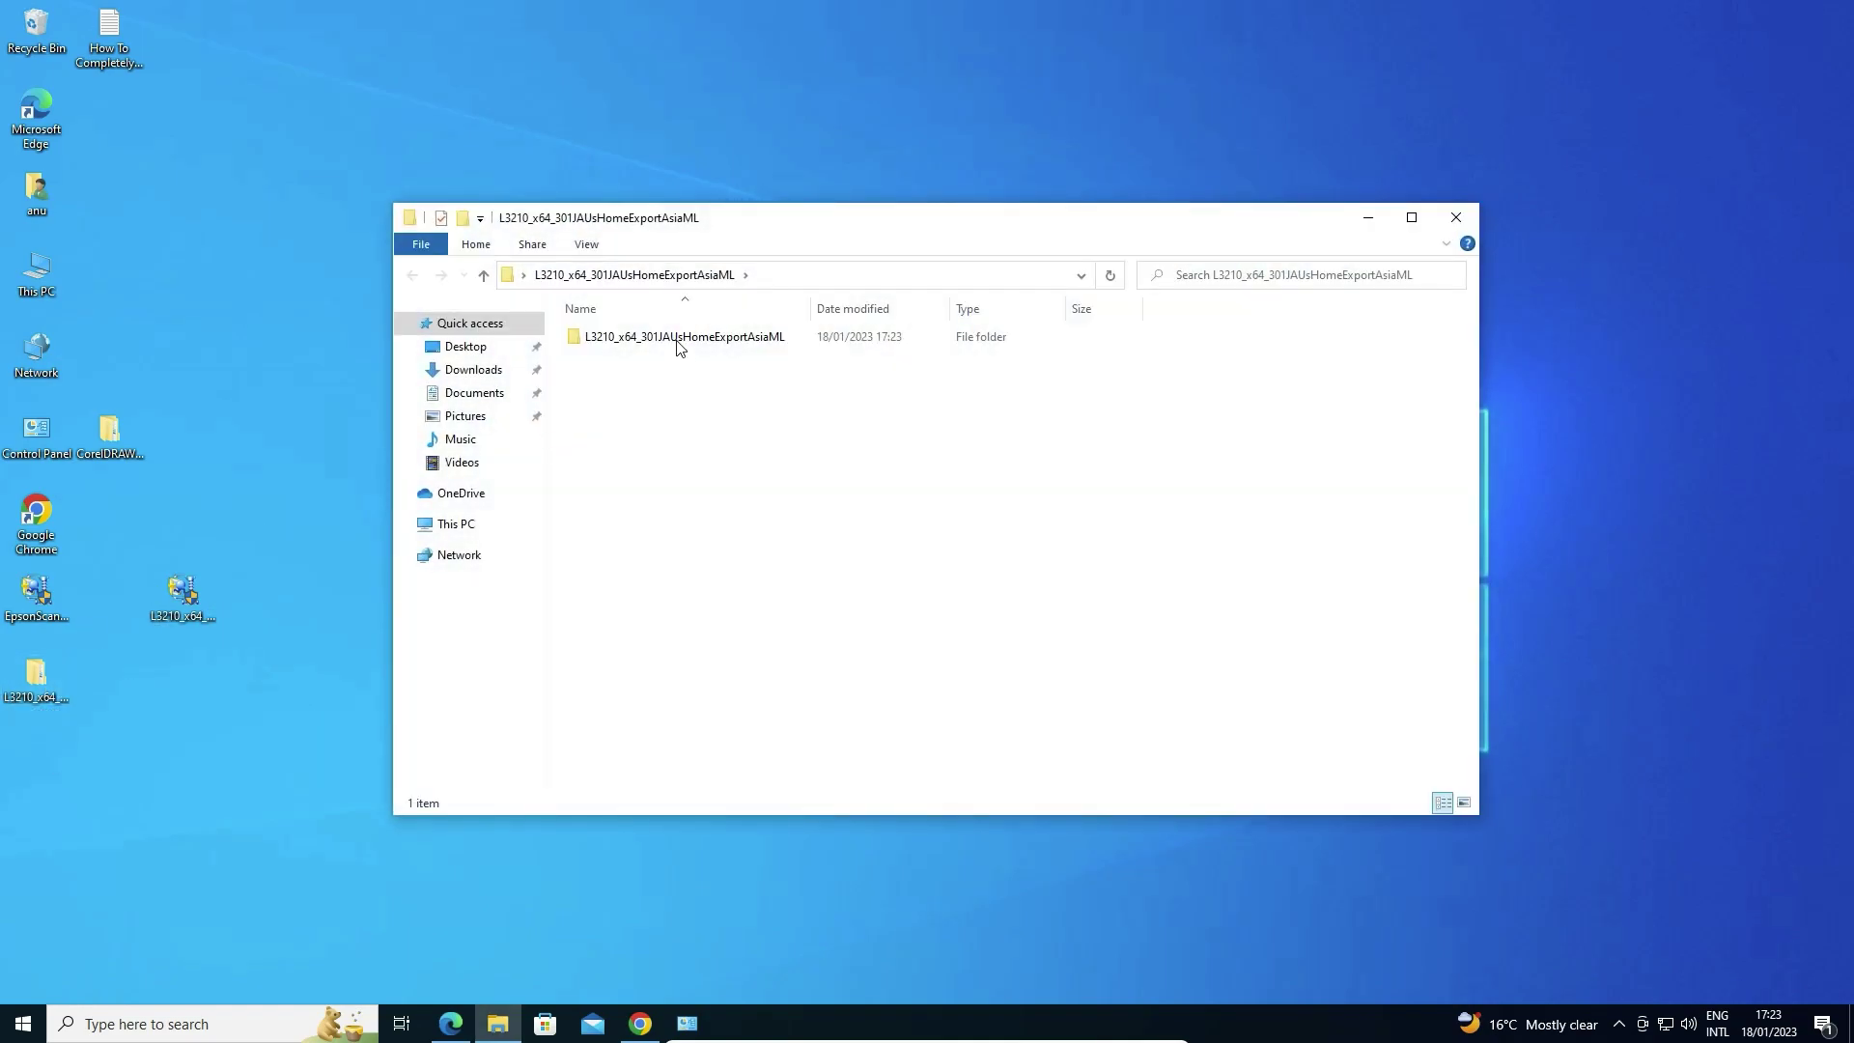
double_click(680, 346)
double_click(637, 338)
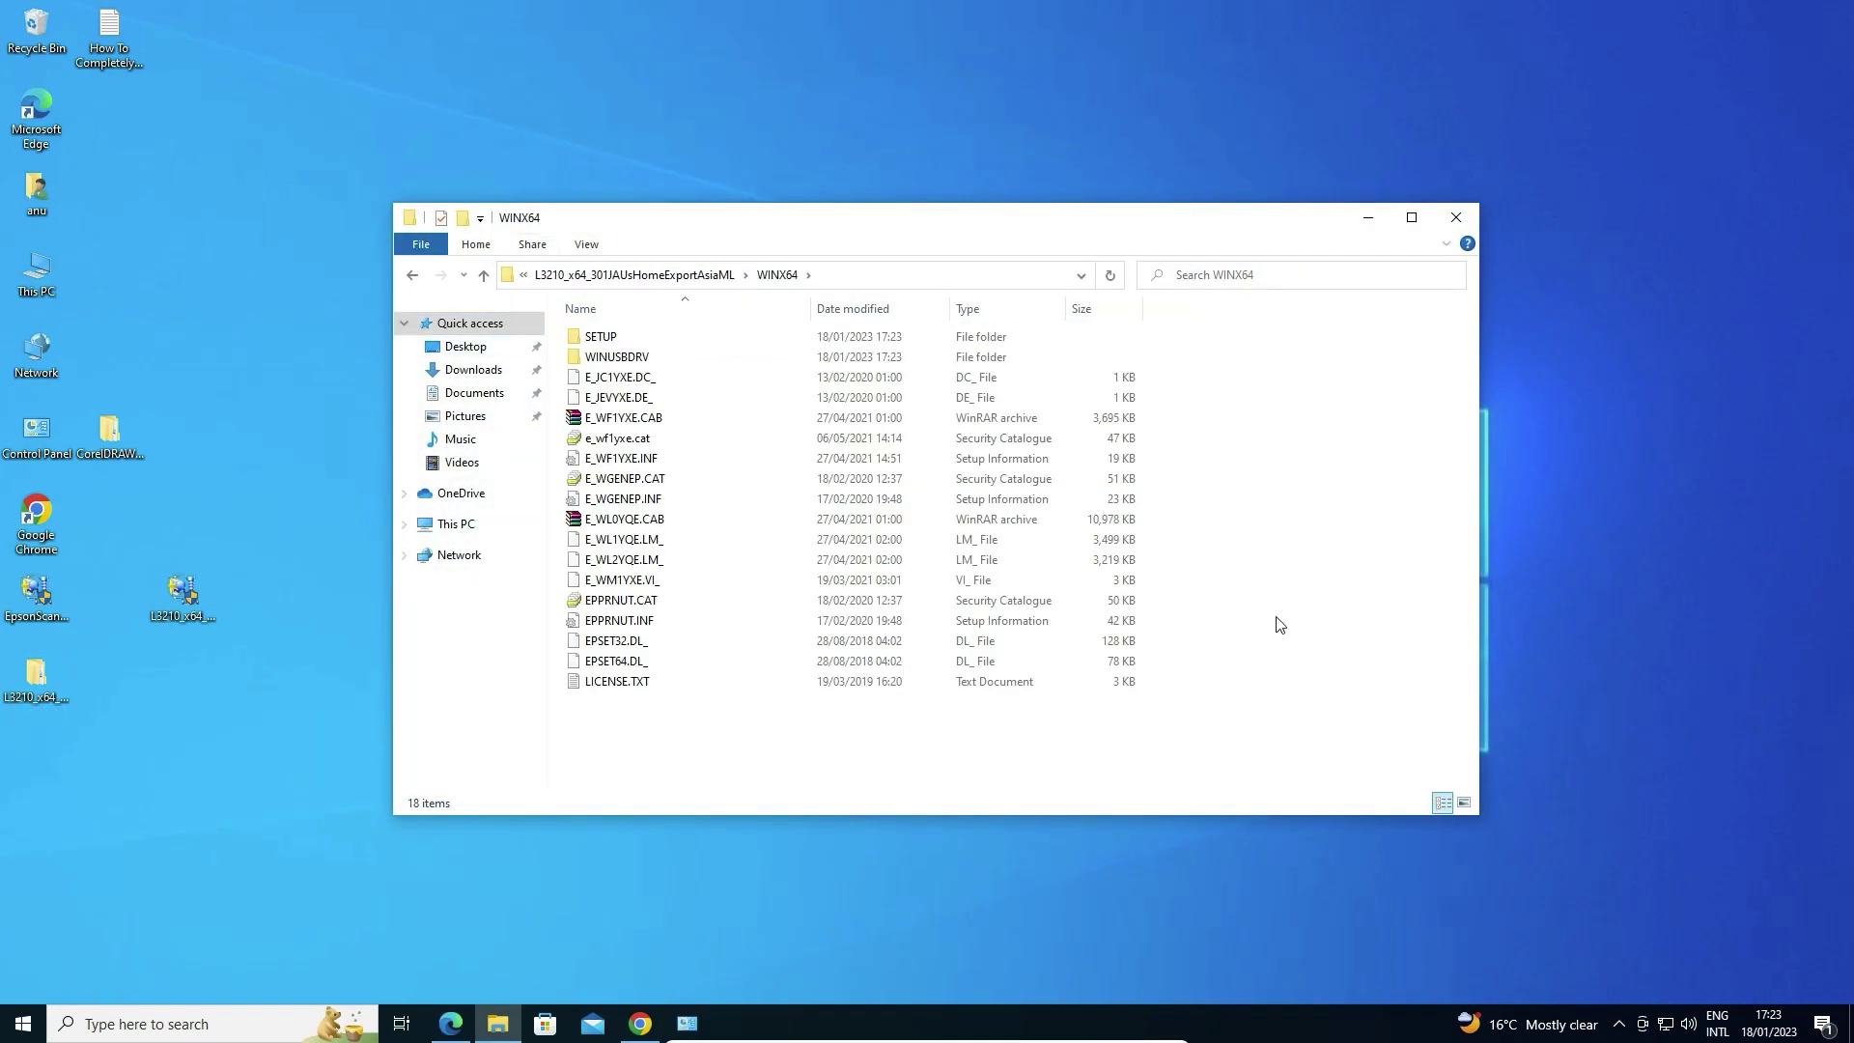
click(1456, 218)
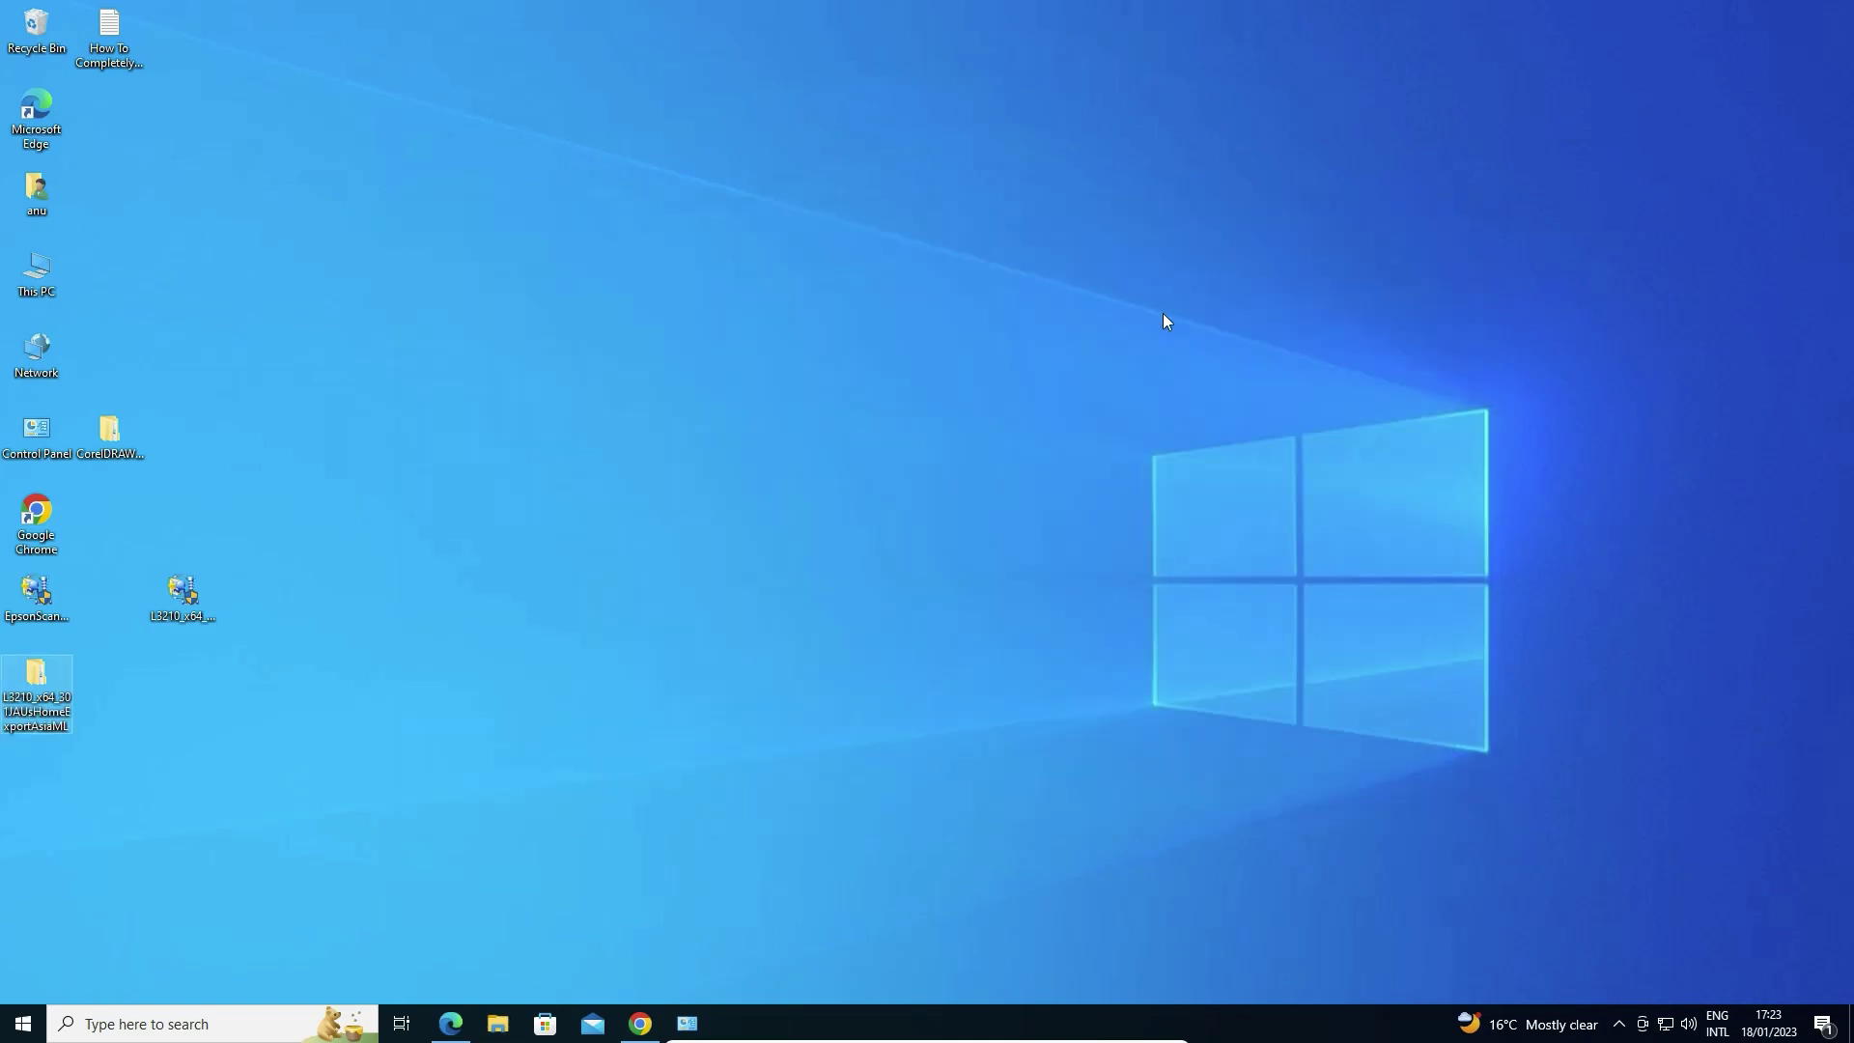
Open Control Panel from Start search, go to Devices and Printers and start Add a device
click(24, 1024)
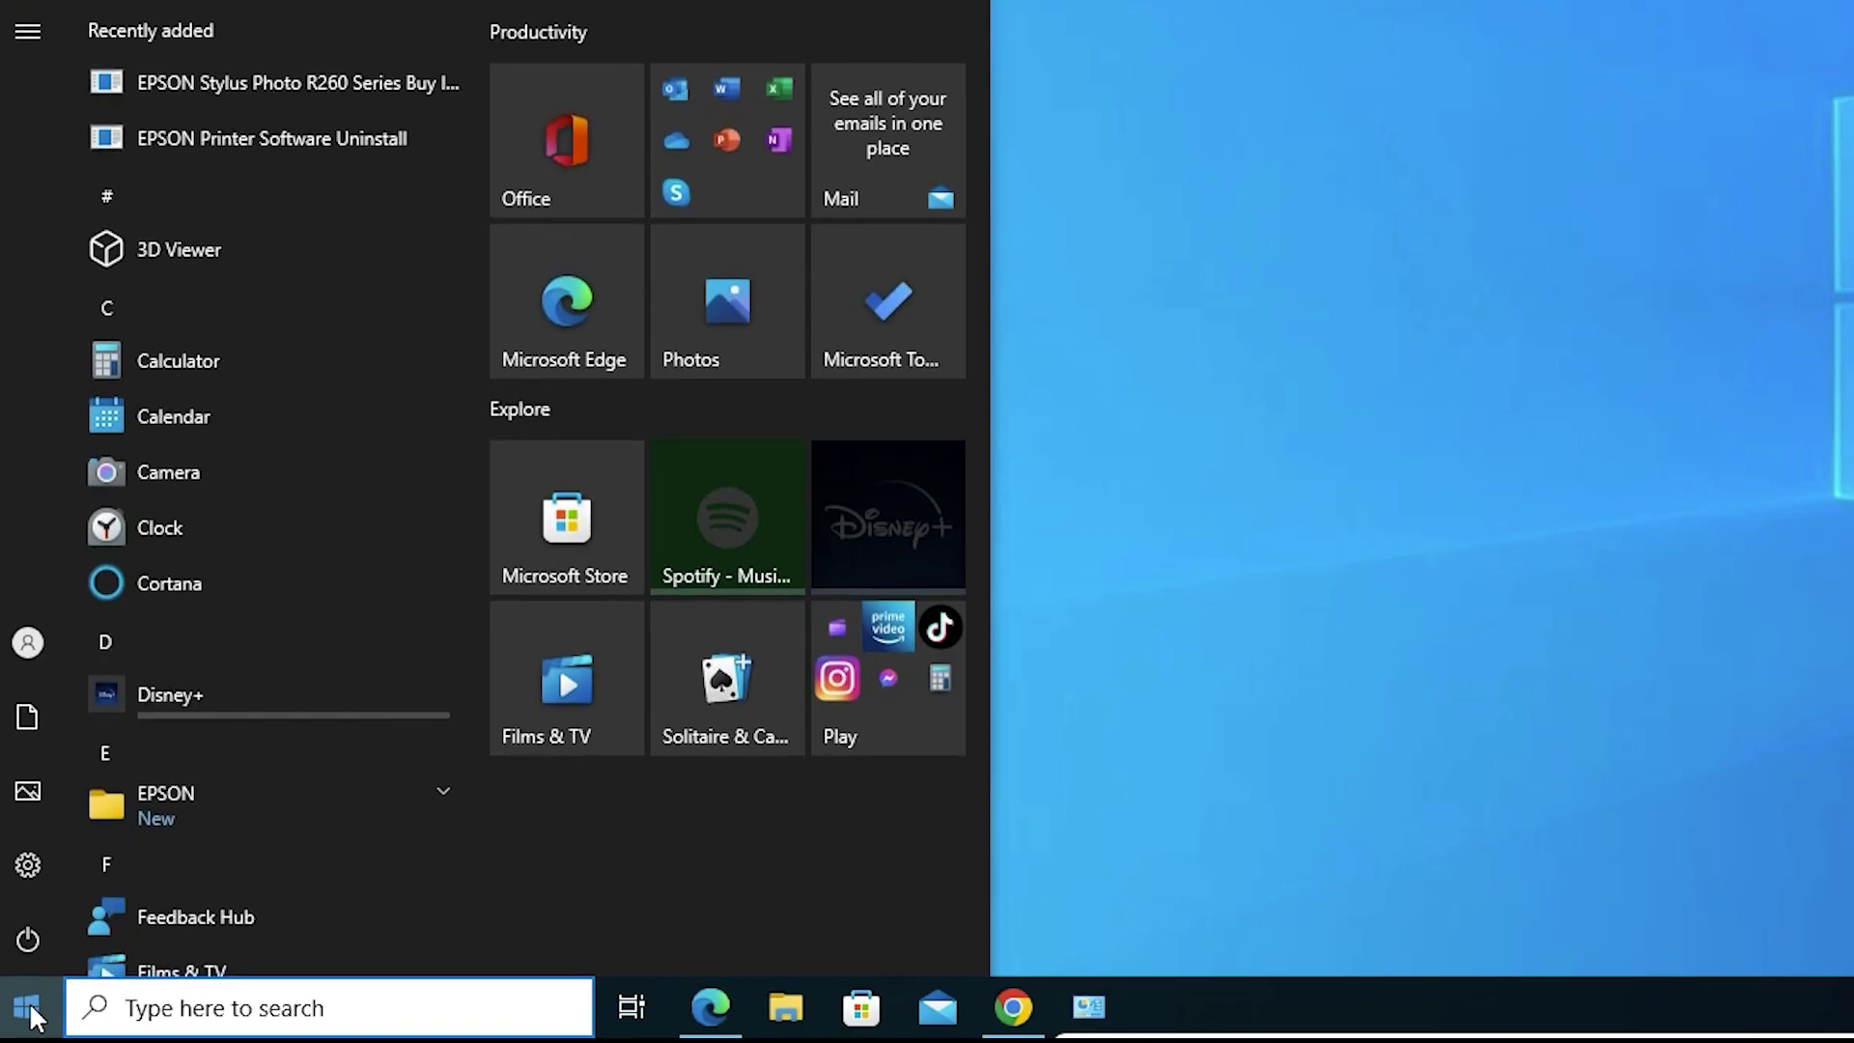
text(con)
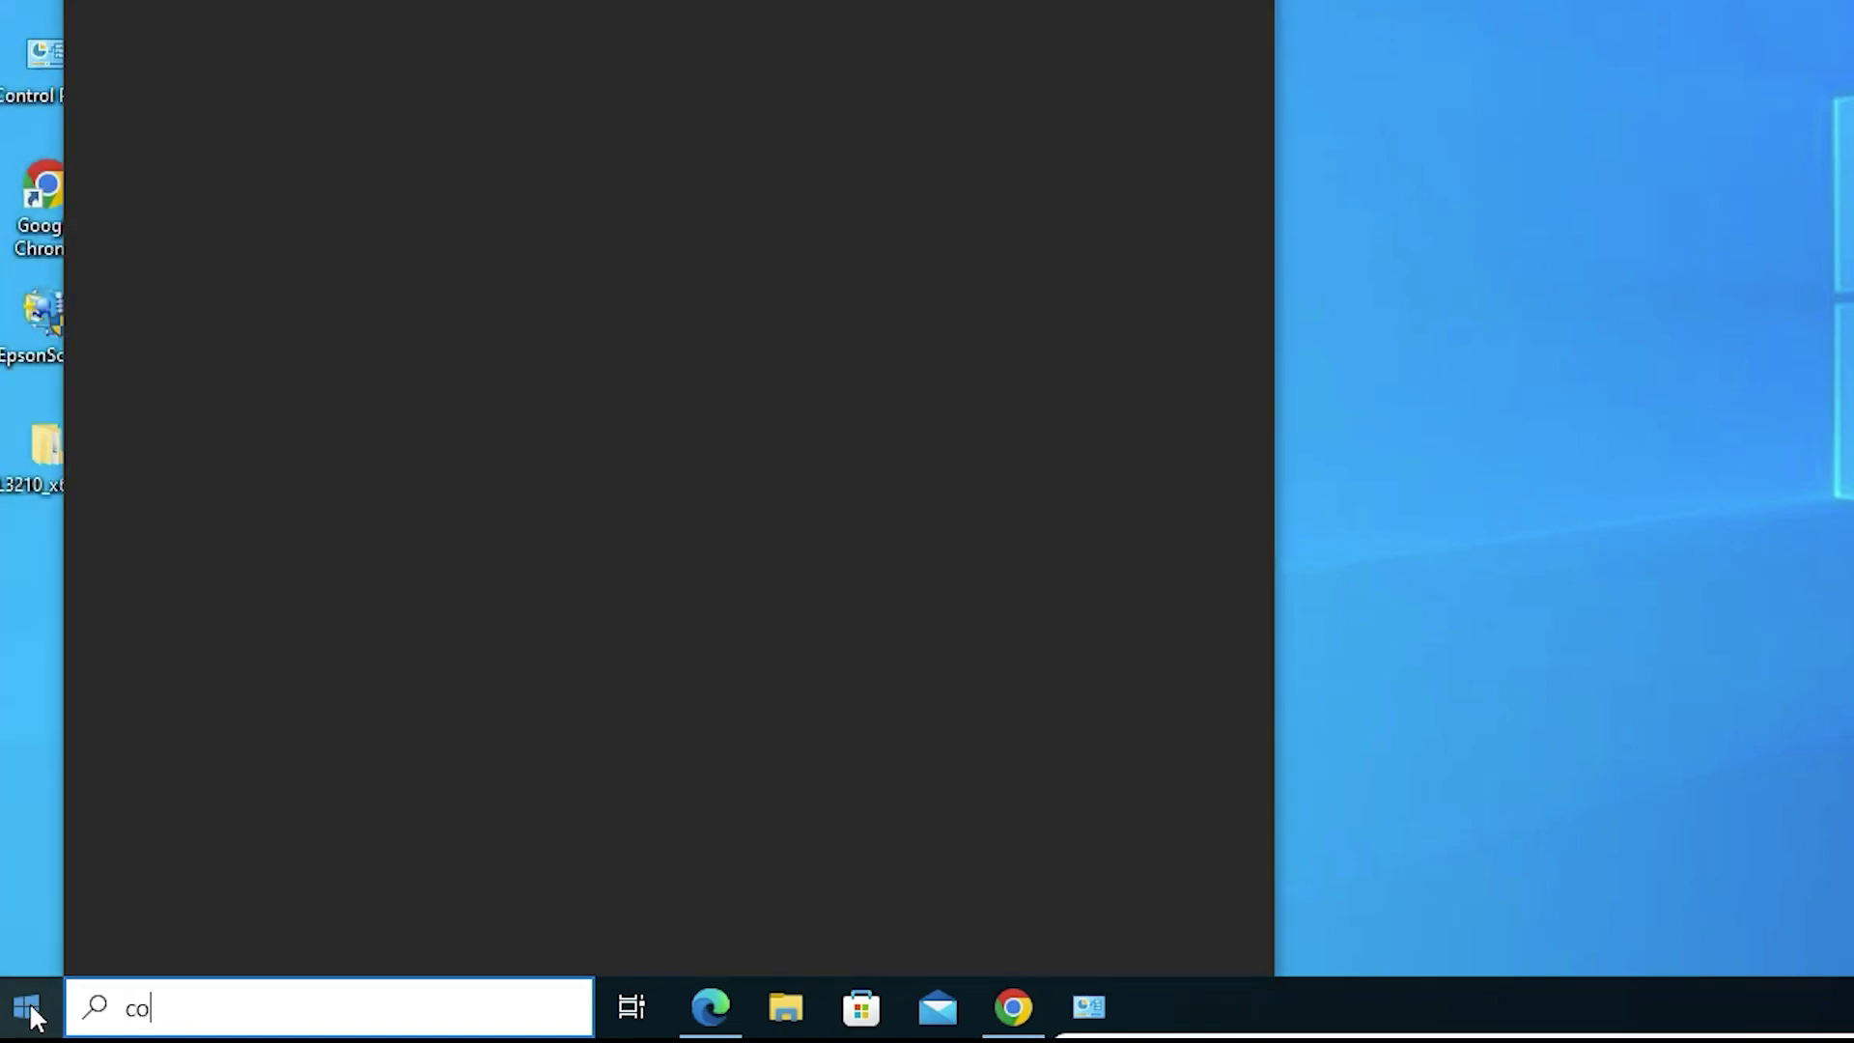
click(239, 179)
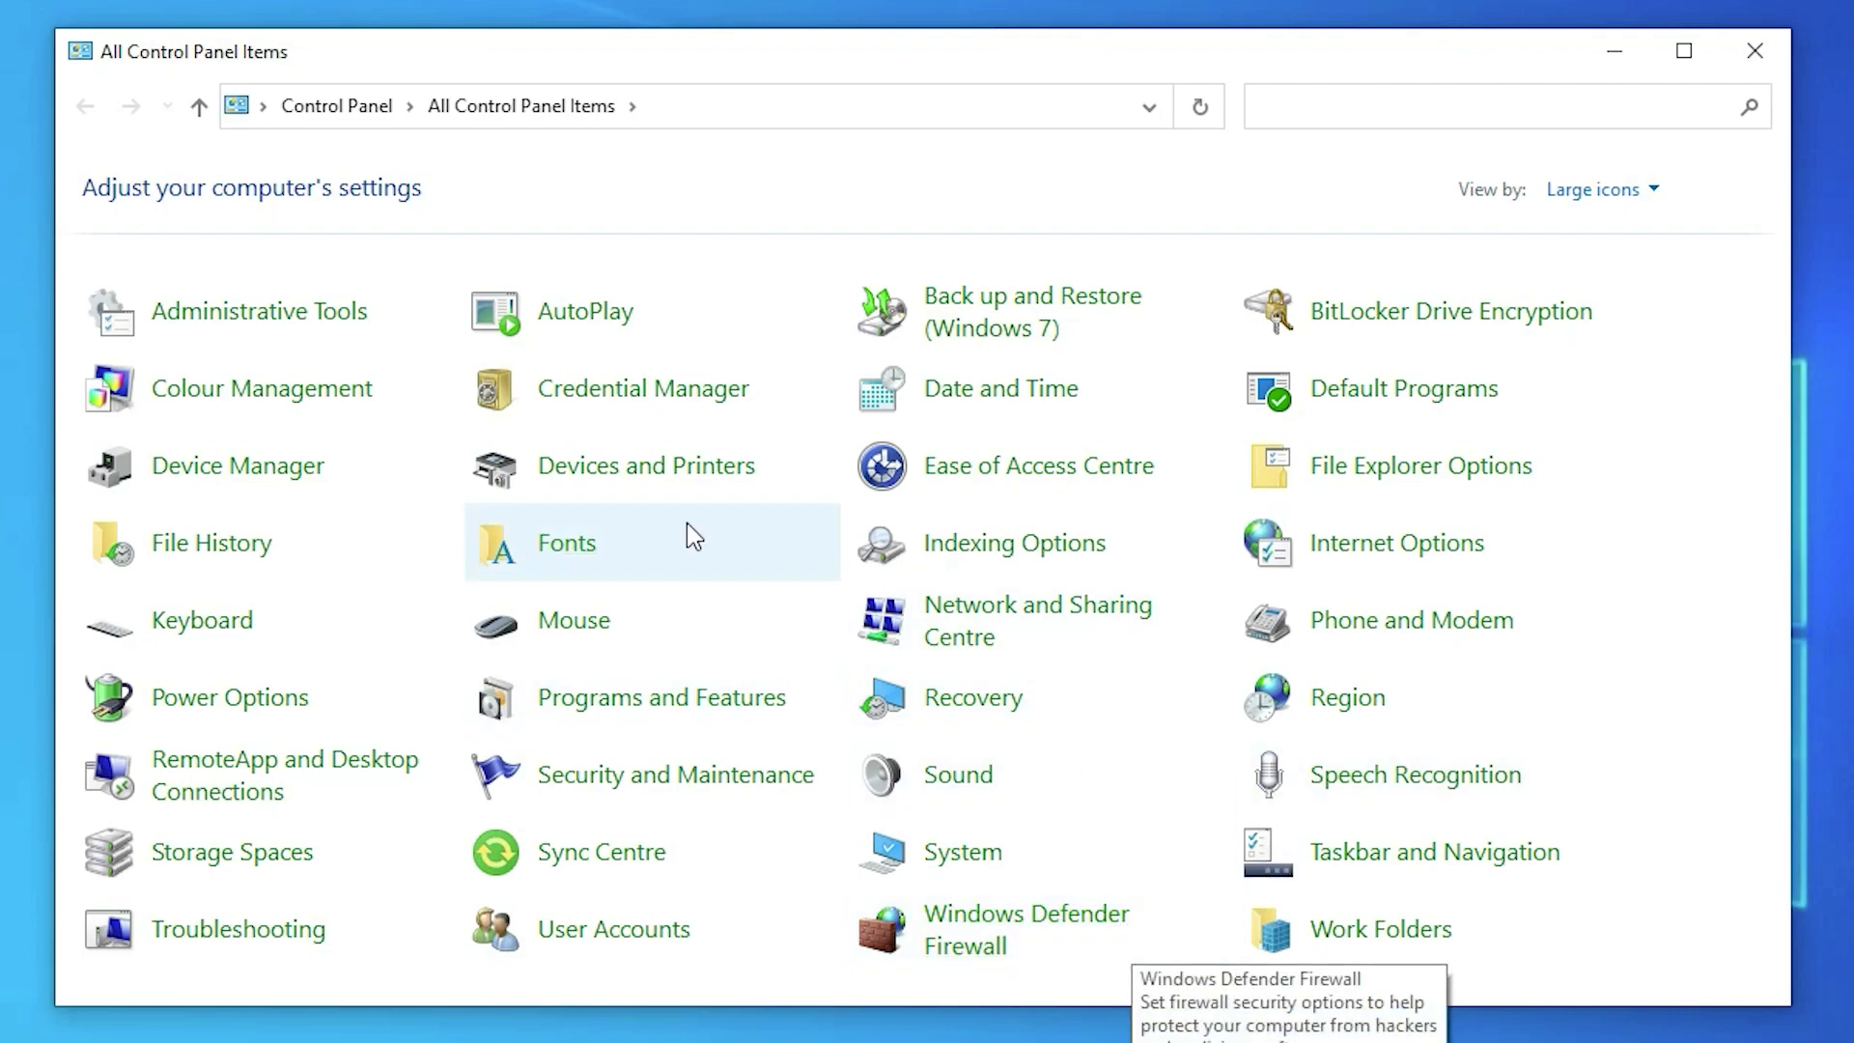
click(665, 473)
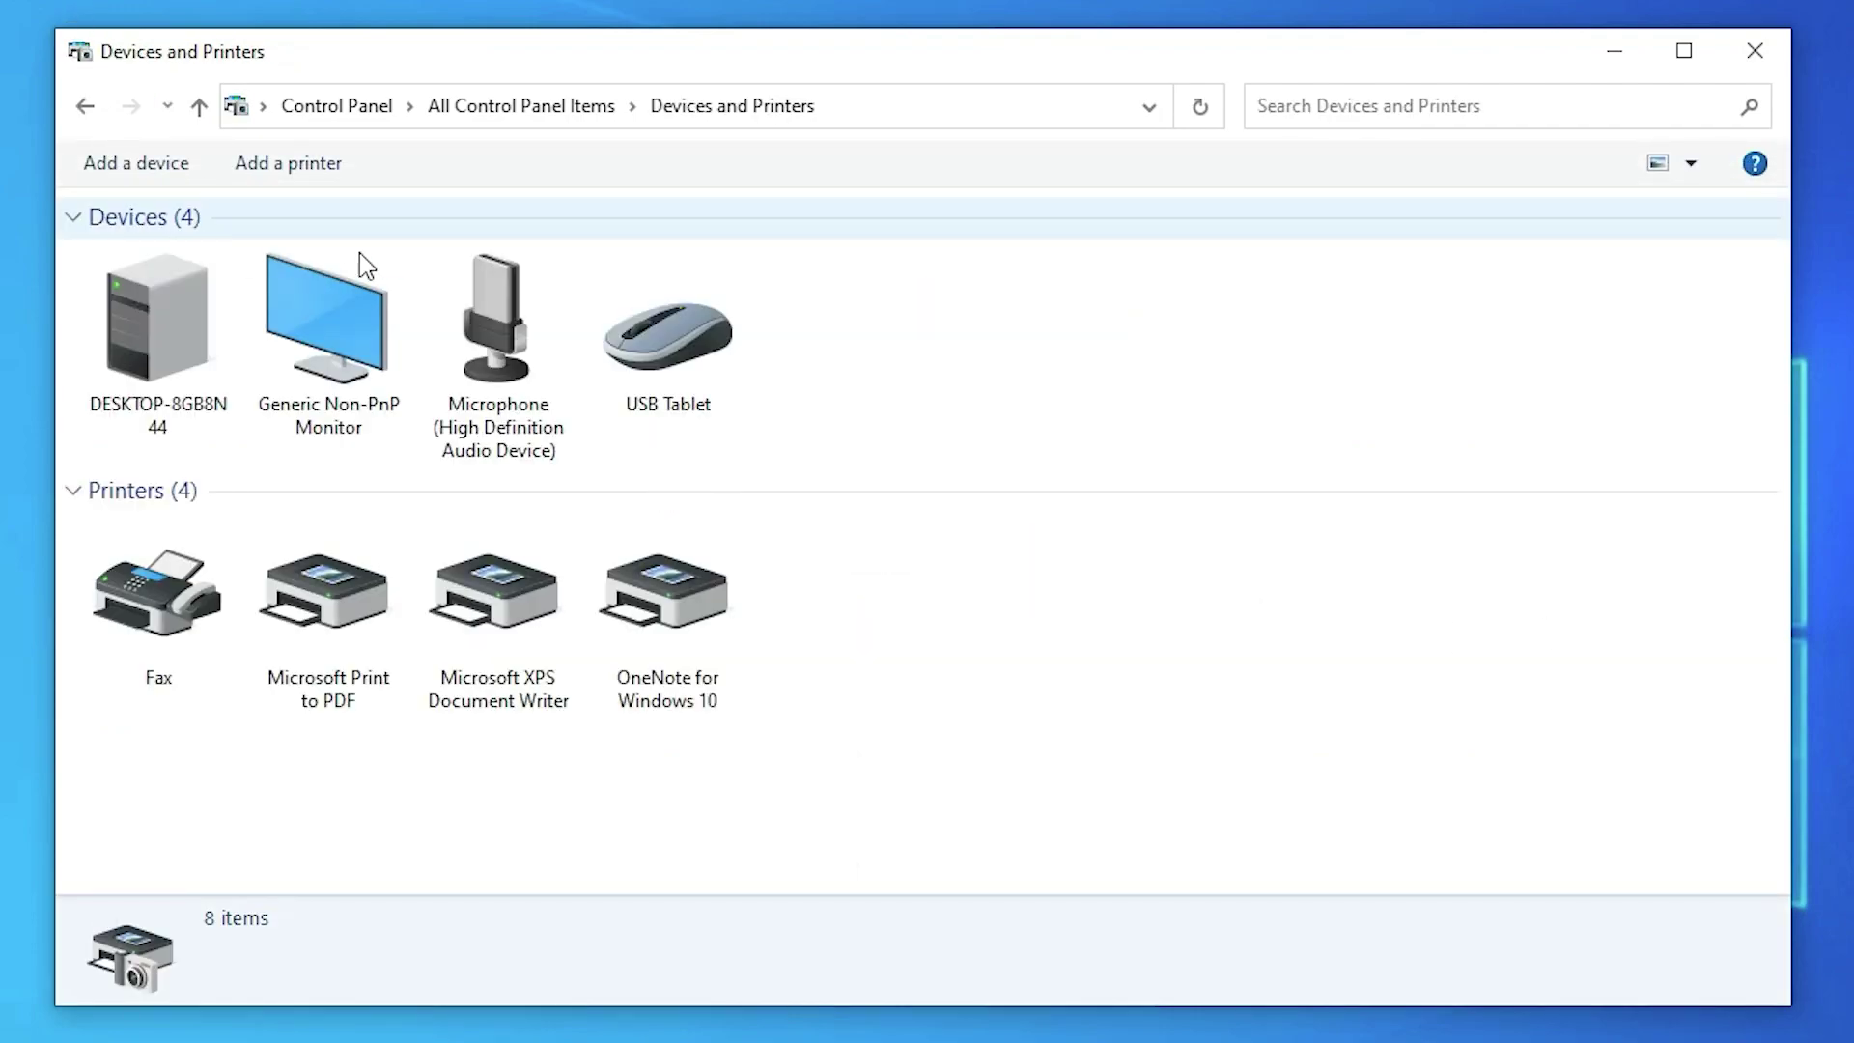
click(314, 164)
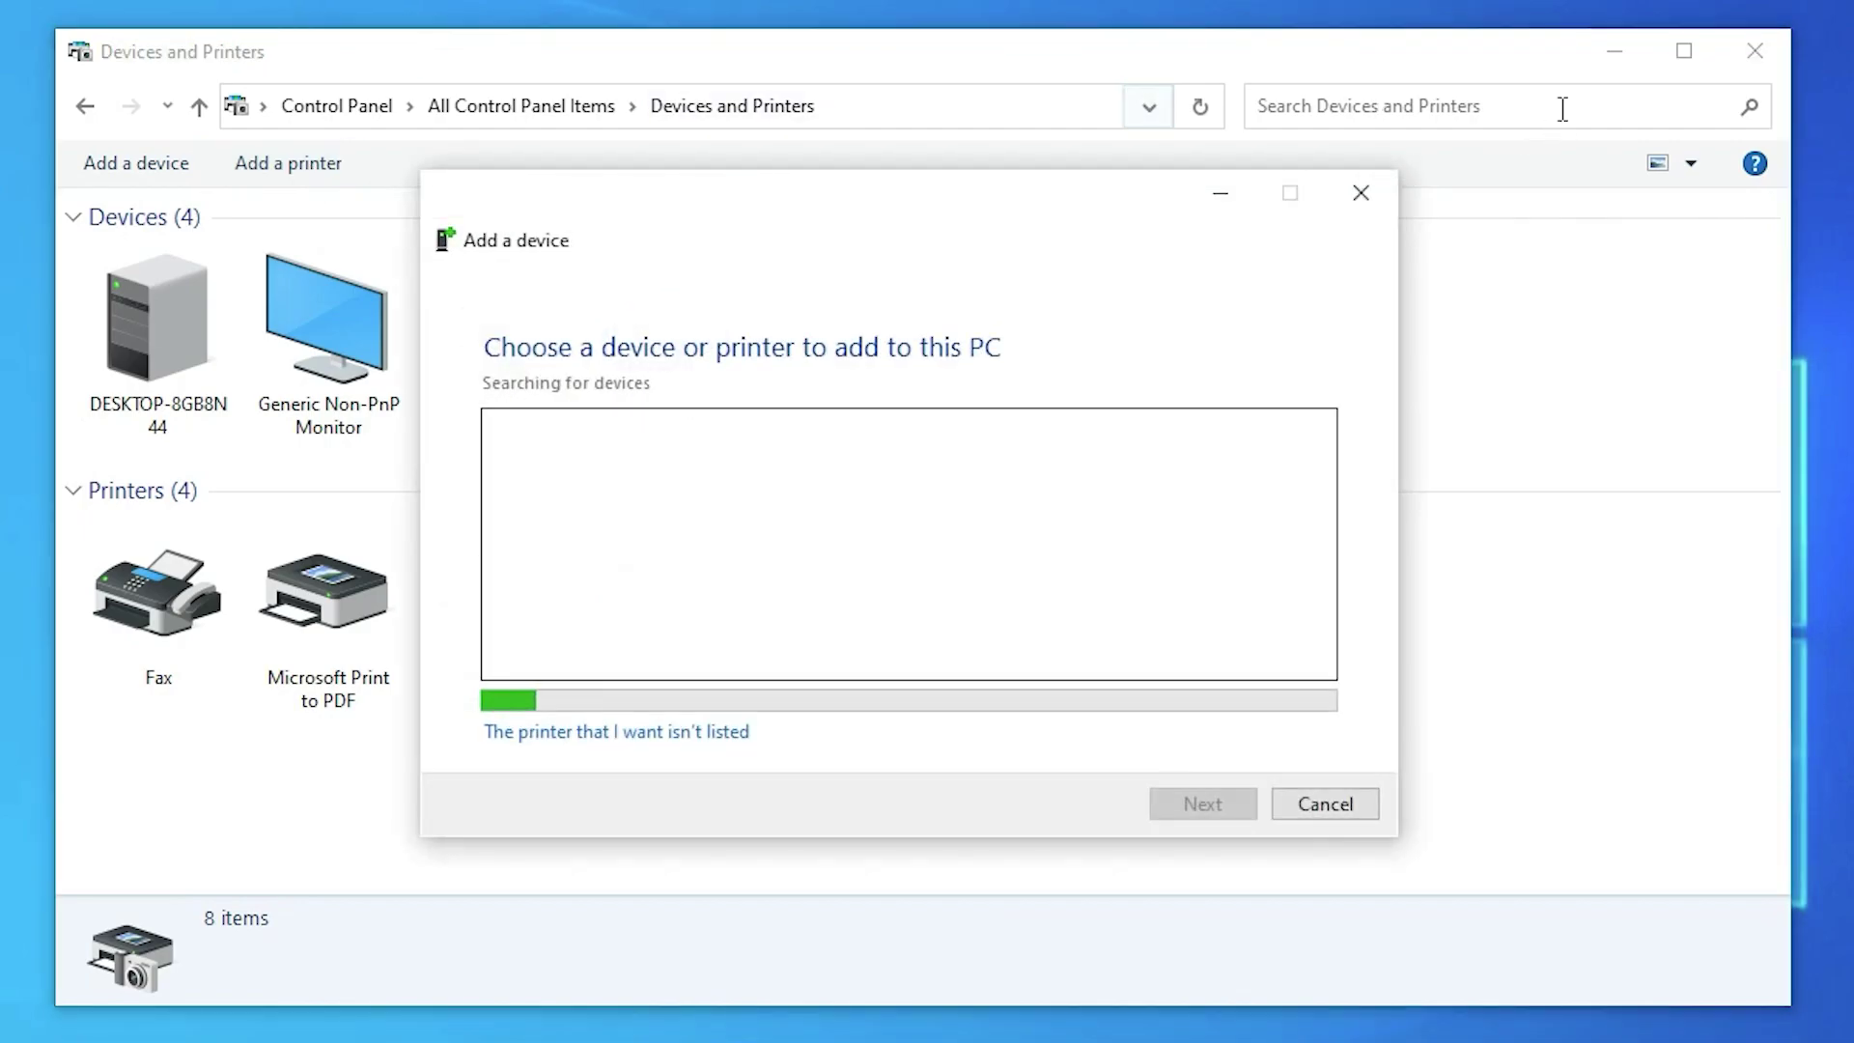
click(1614, 53)
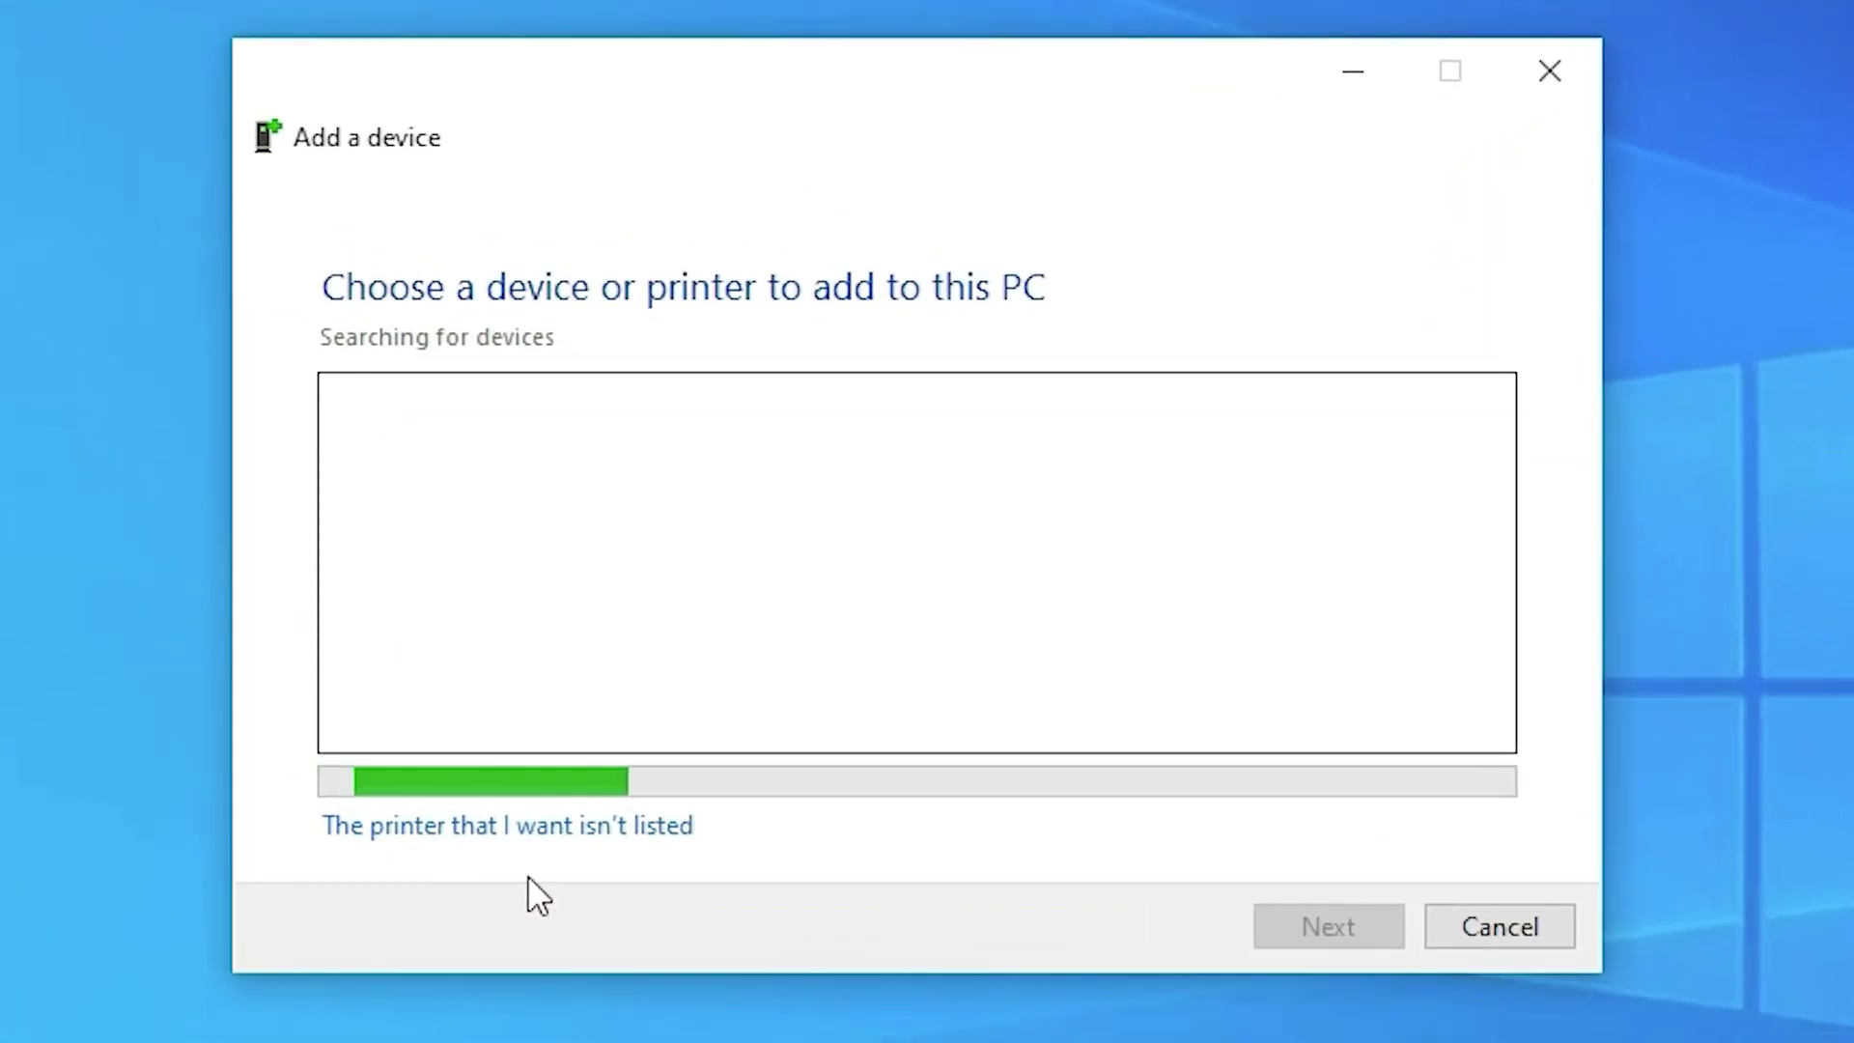
Add a local printer with manual settings on existing port USB001 (Local Port)
click(496, 826)
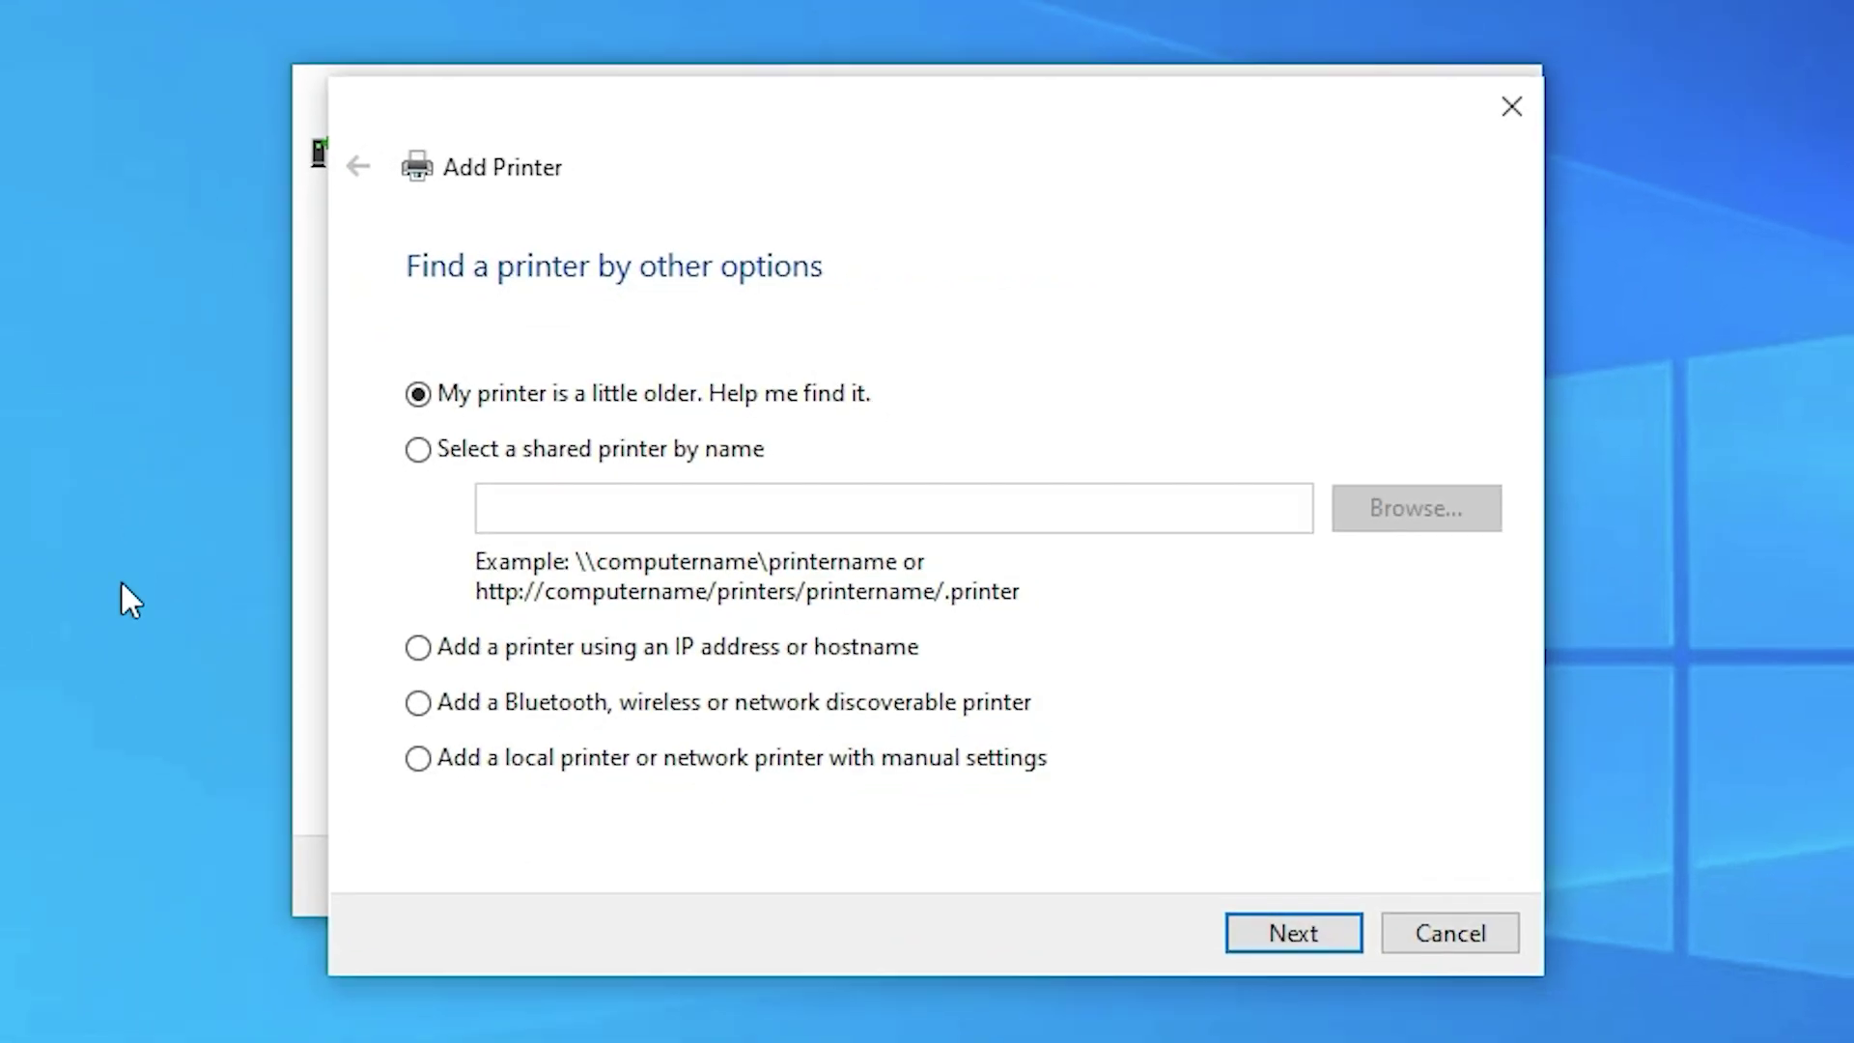
click(570, 772)
click(1282, 930)
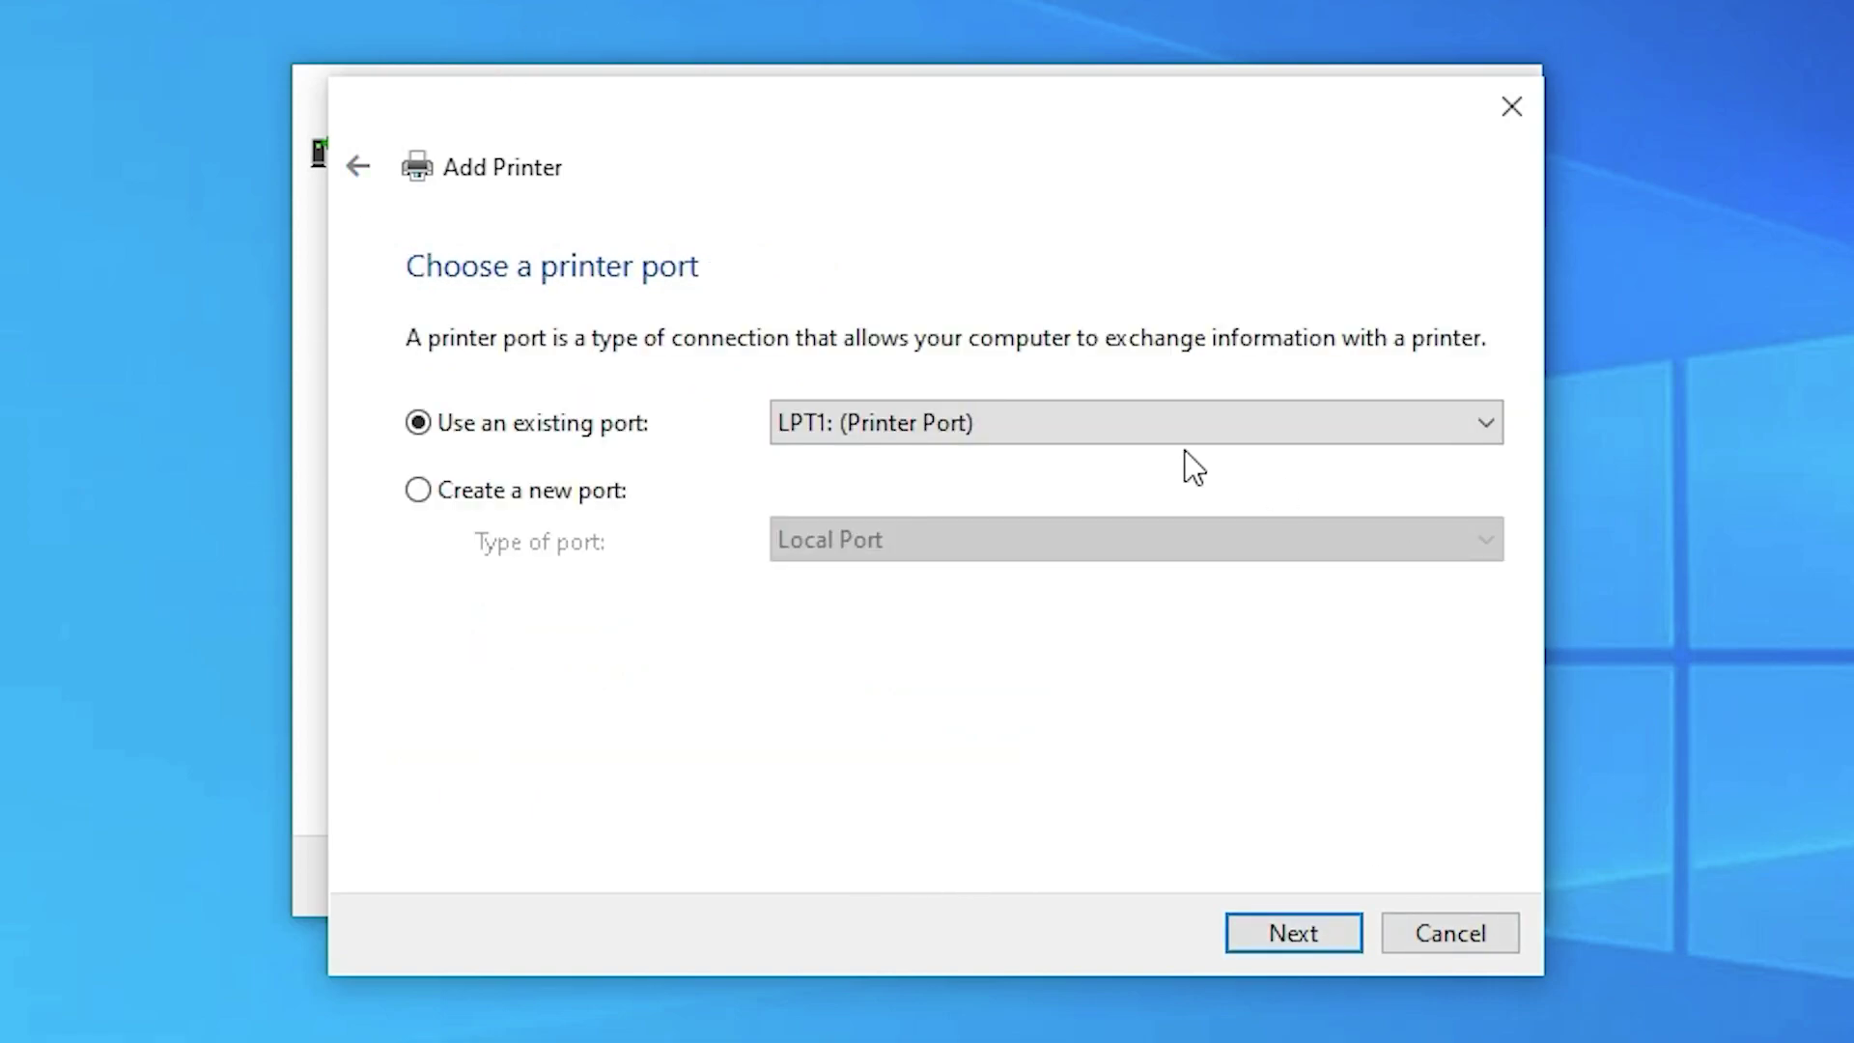
click(1109, 437)
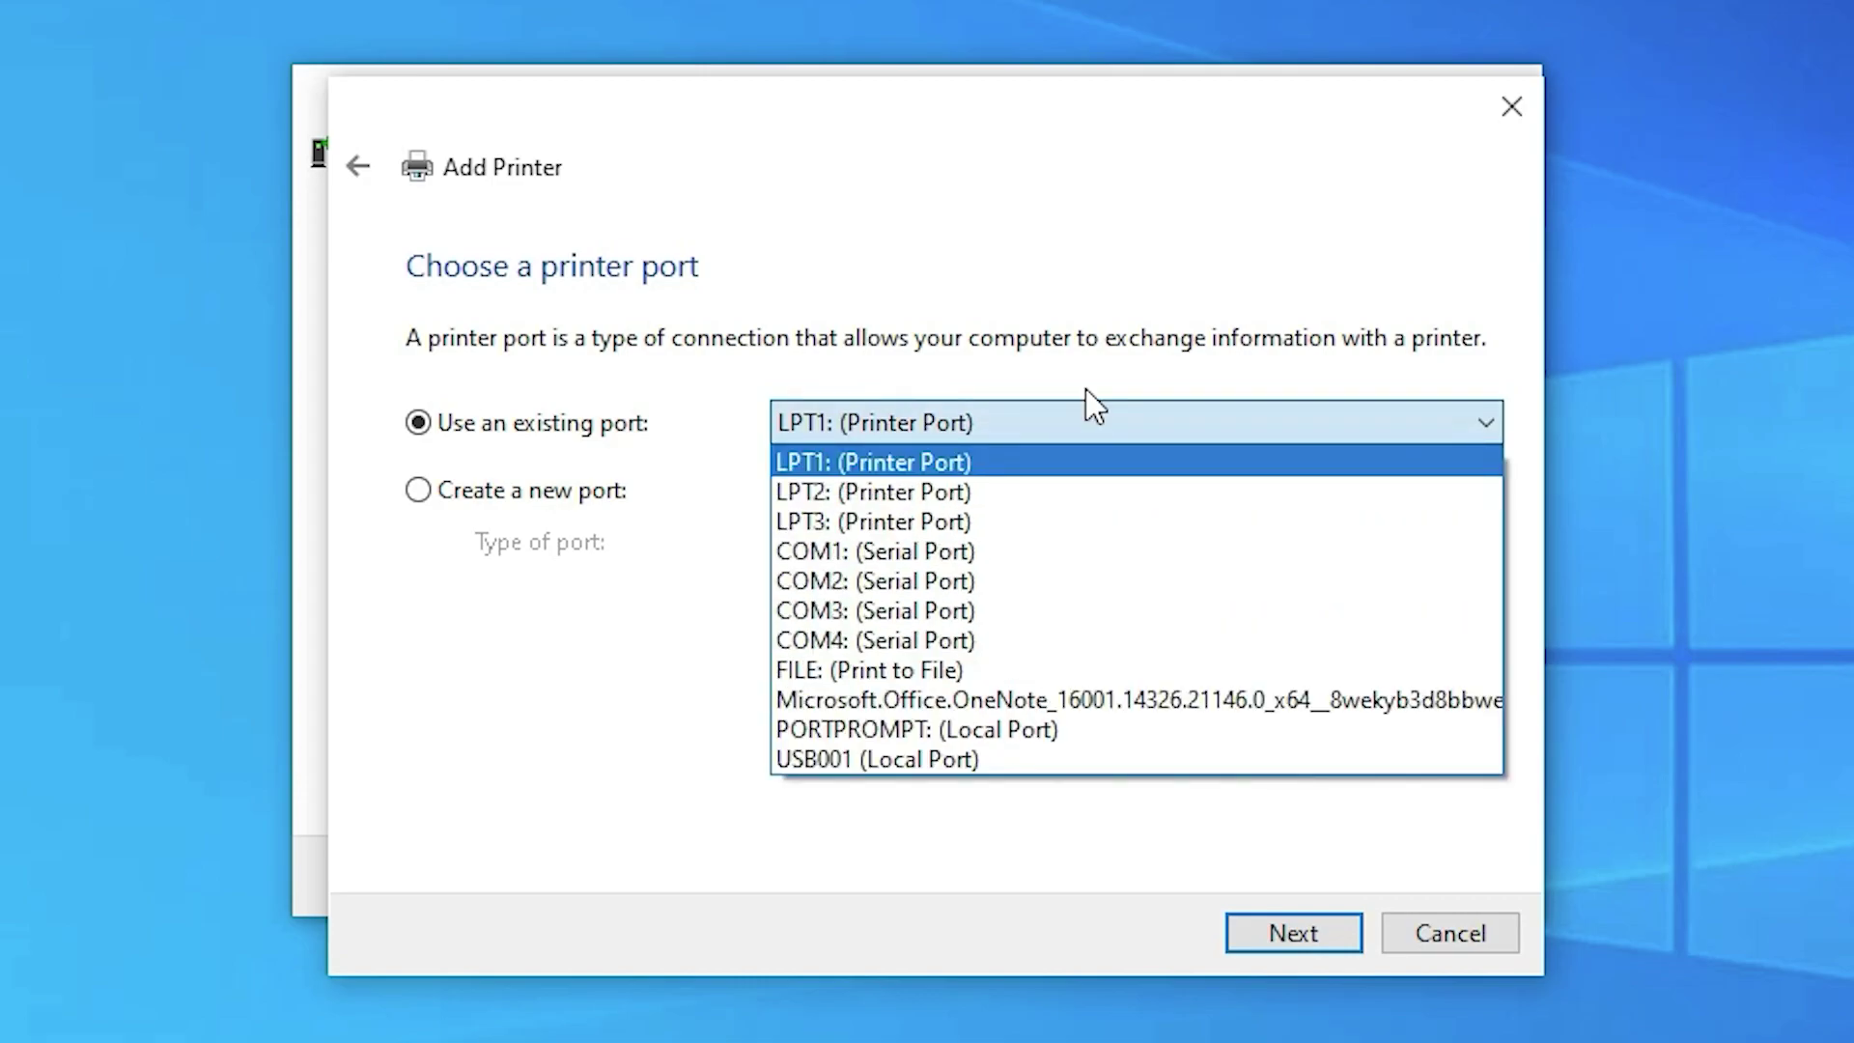
click(852, 760)
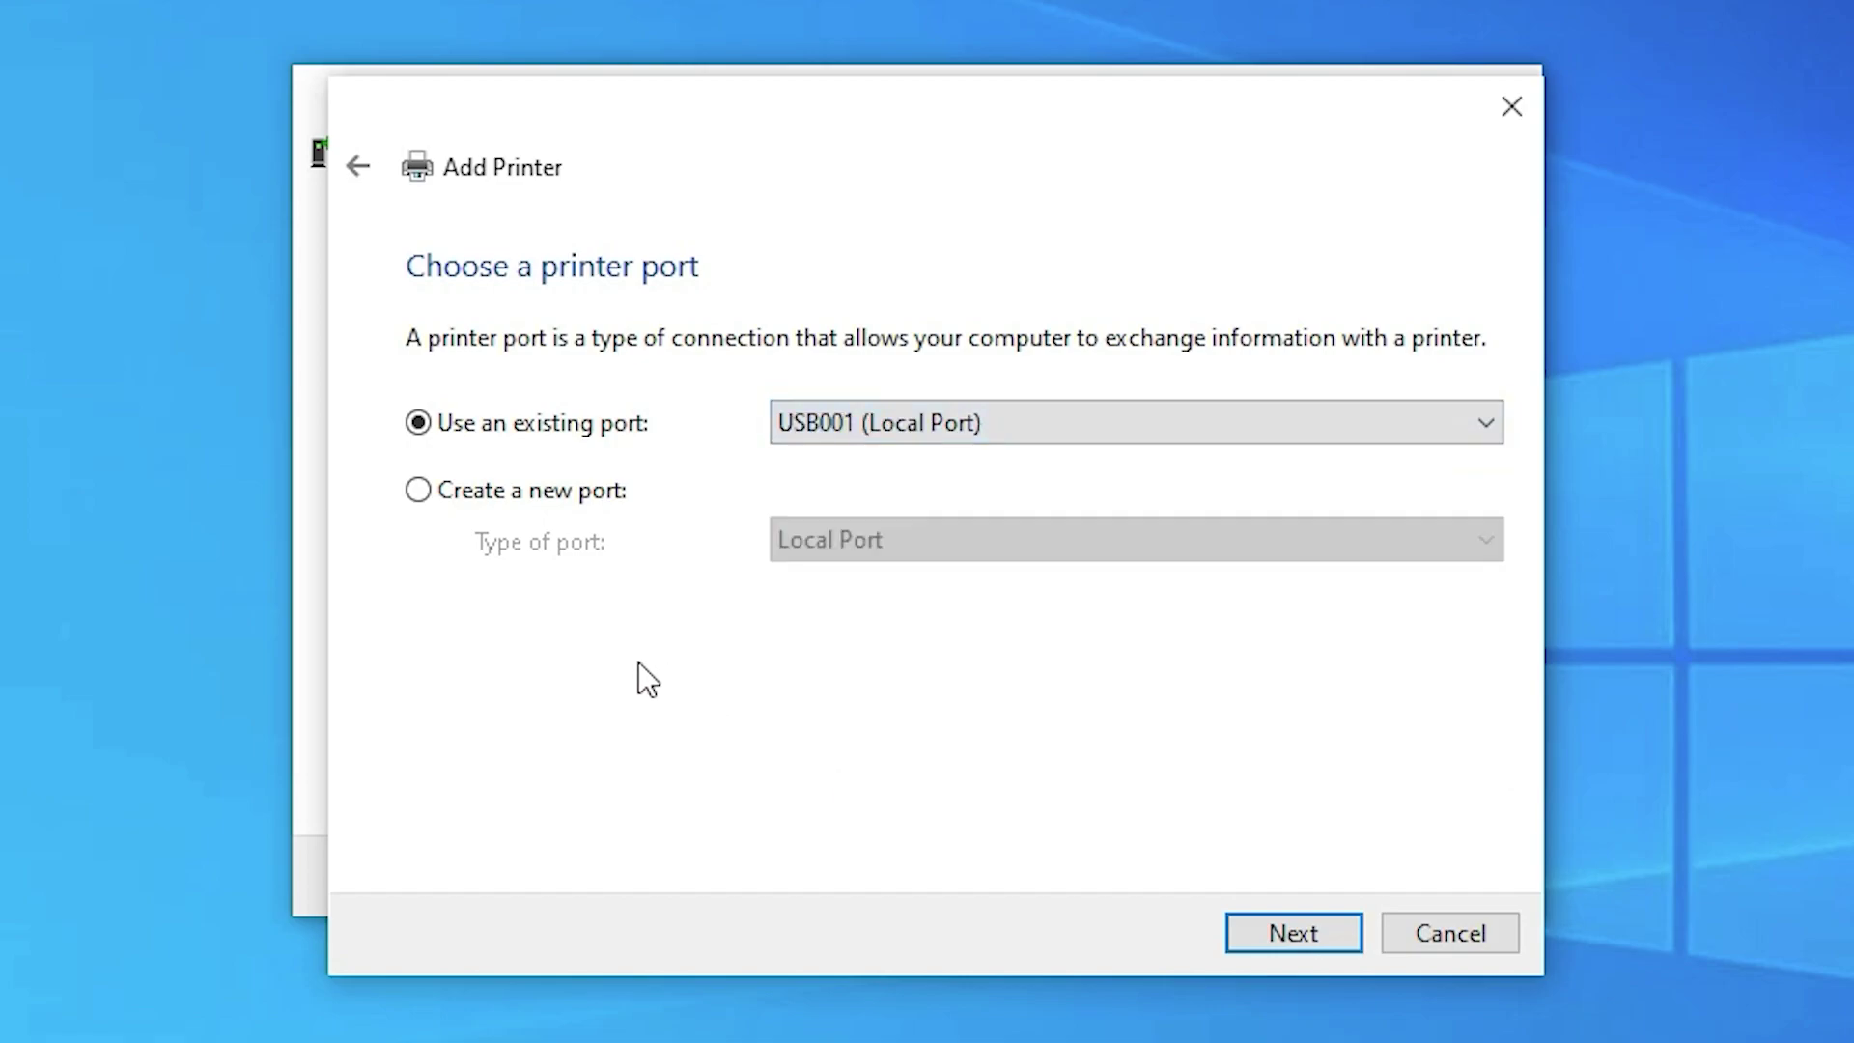
click(1290, 931)
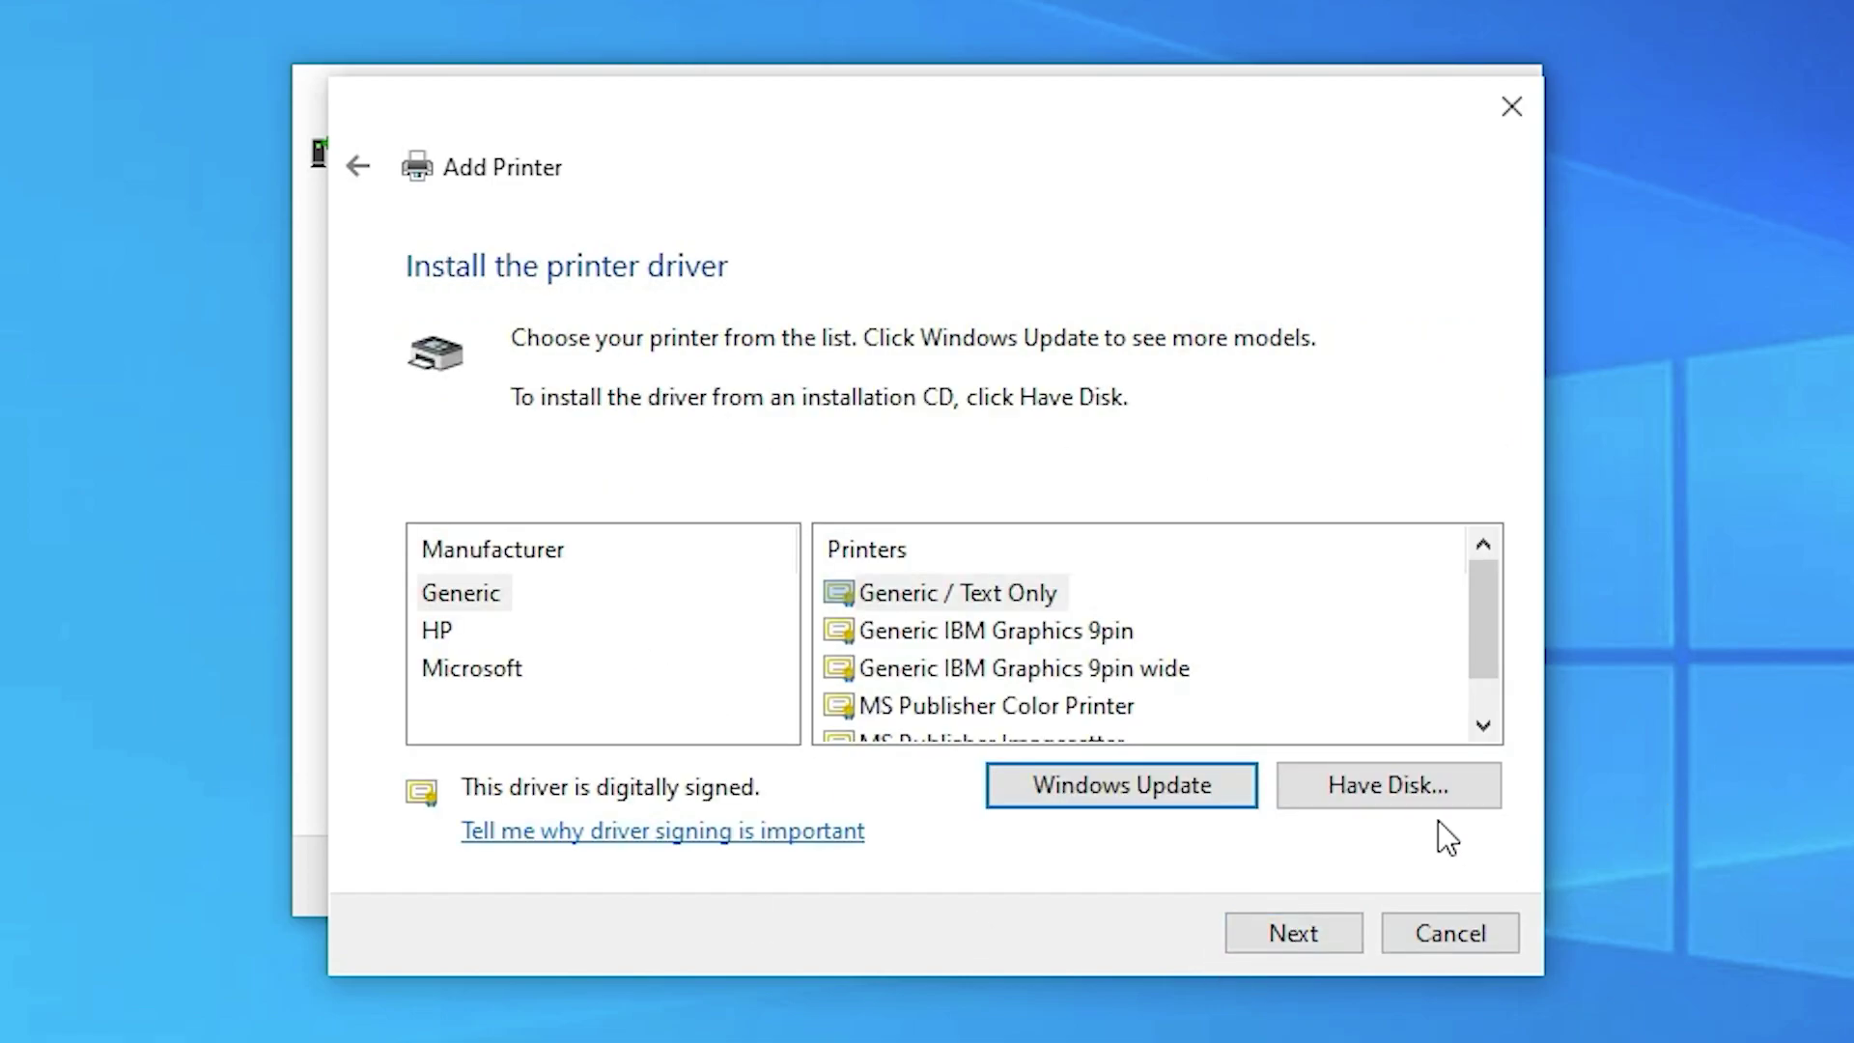
Load the printer driver via Have Disk from Desktop\L3210\L3210\WINX64\E_WF1YXE.INF
click(1383, 785)
click(1269, 729)
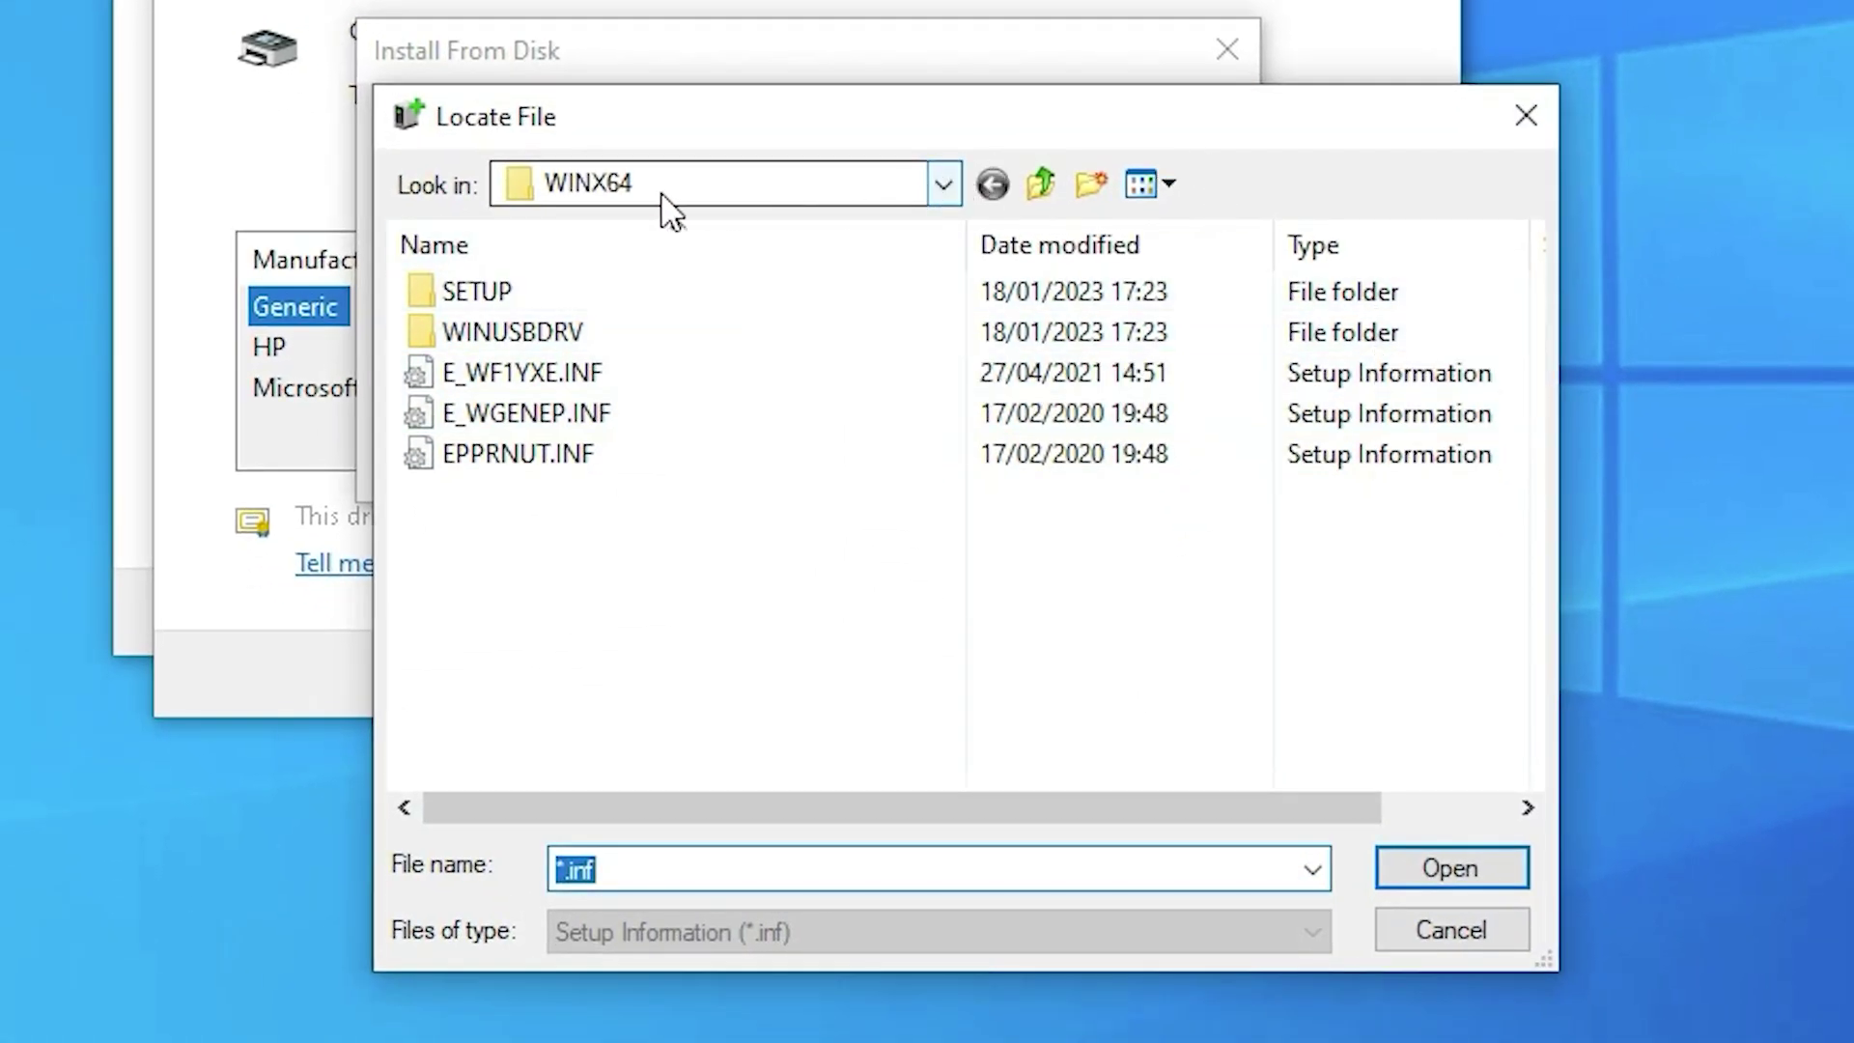
click(943, 186)
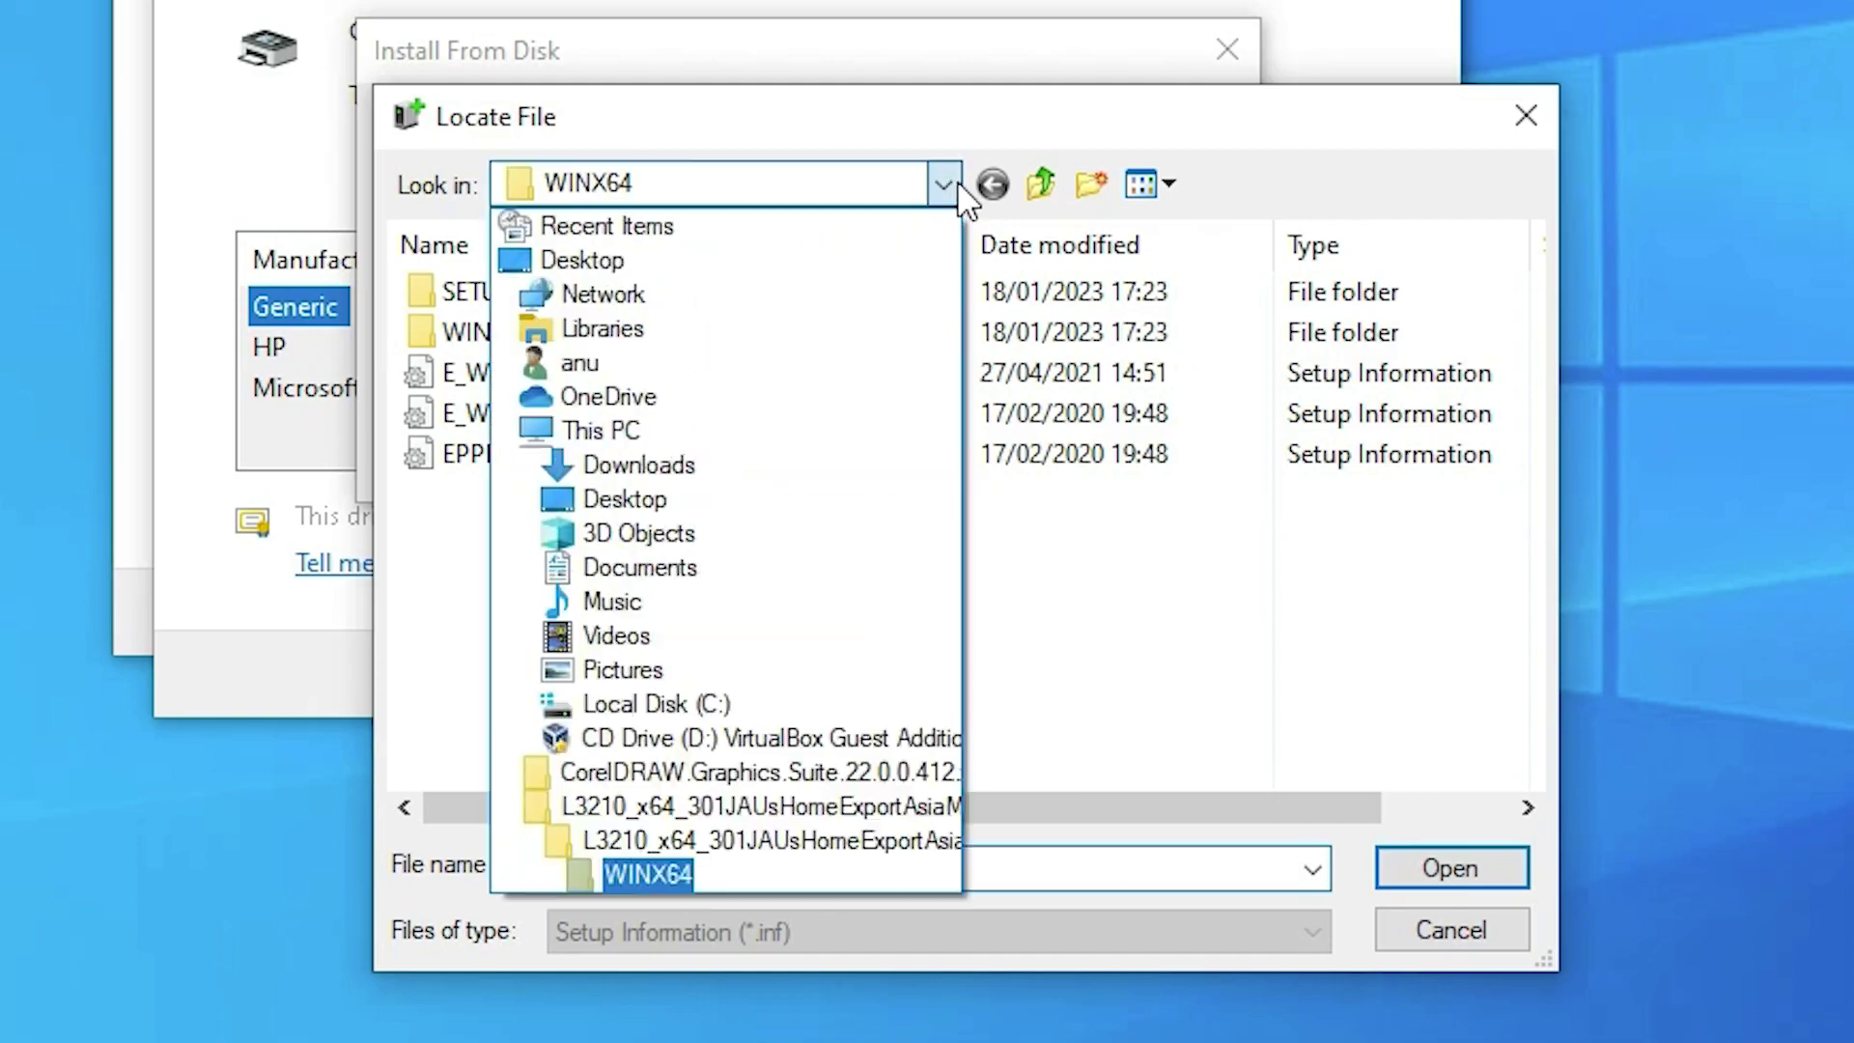
click(560, 274)
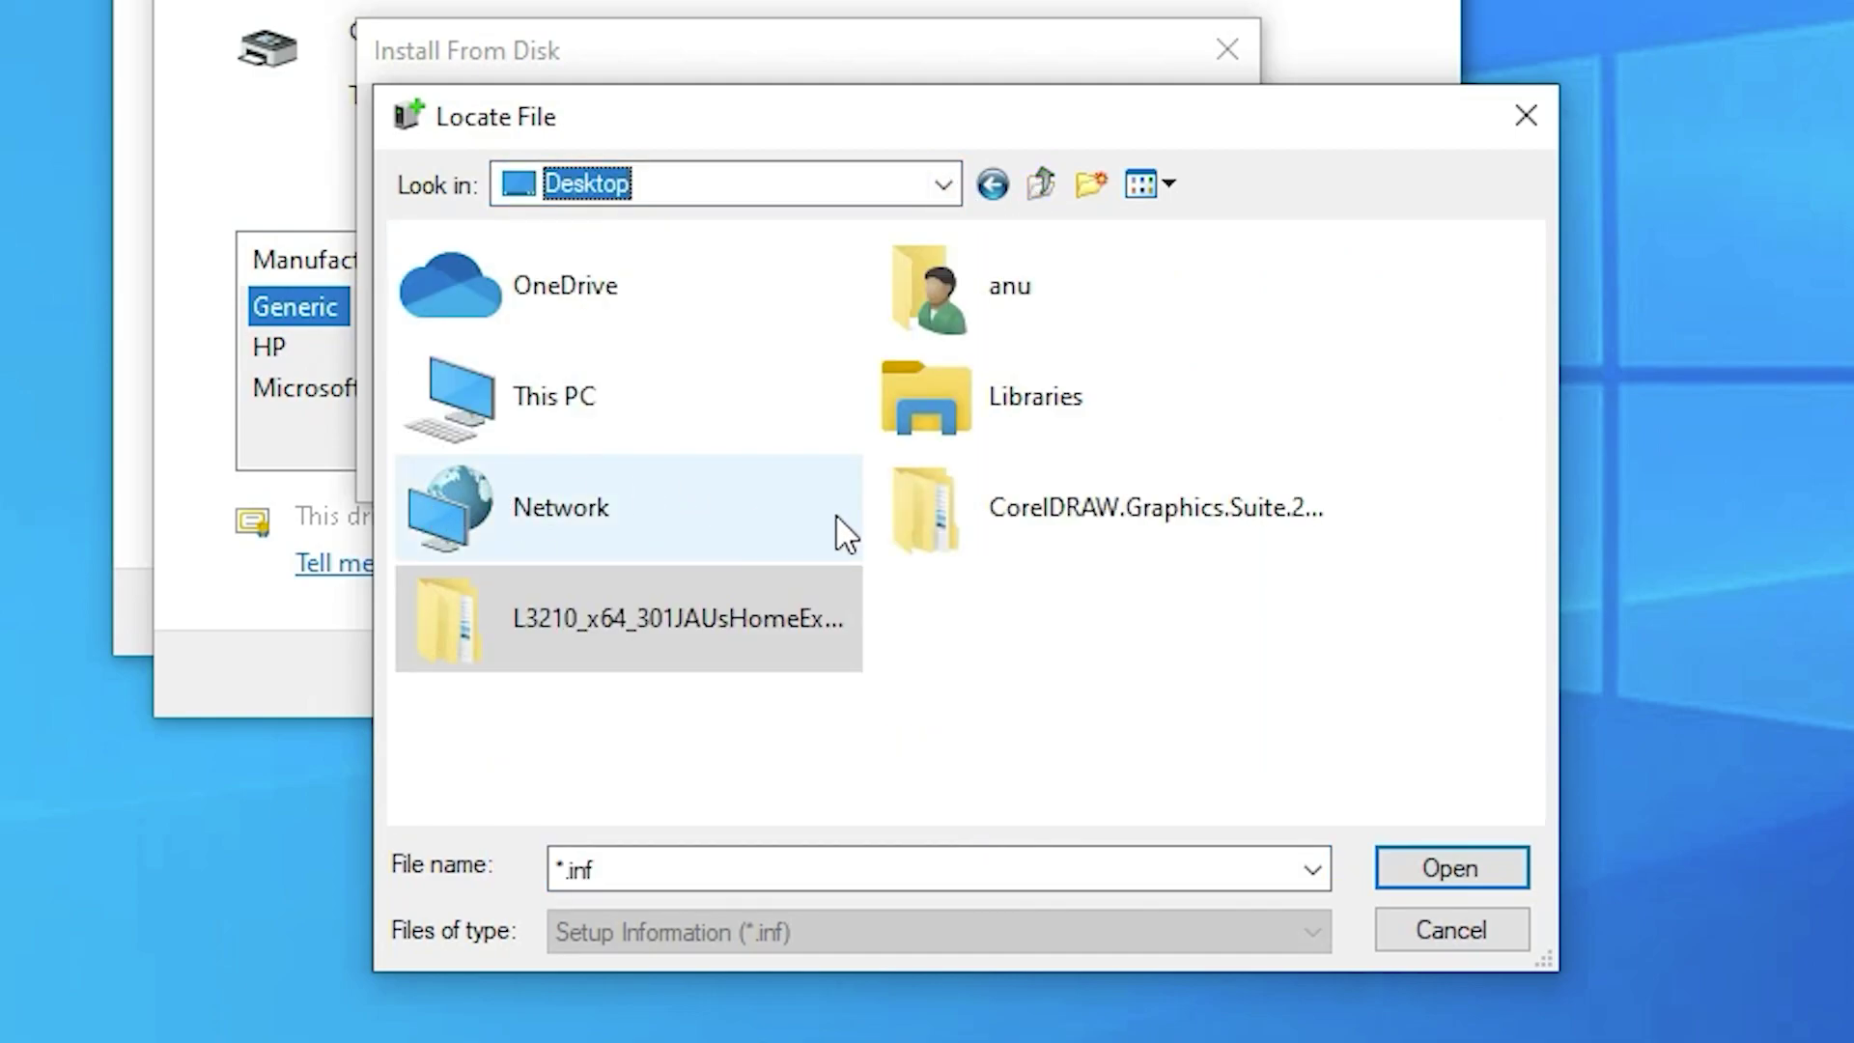
double_click(559, 626)
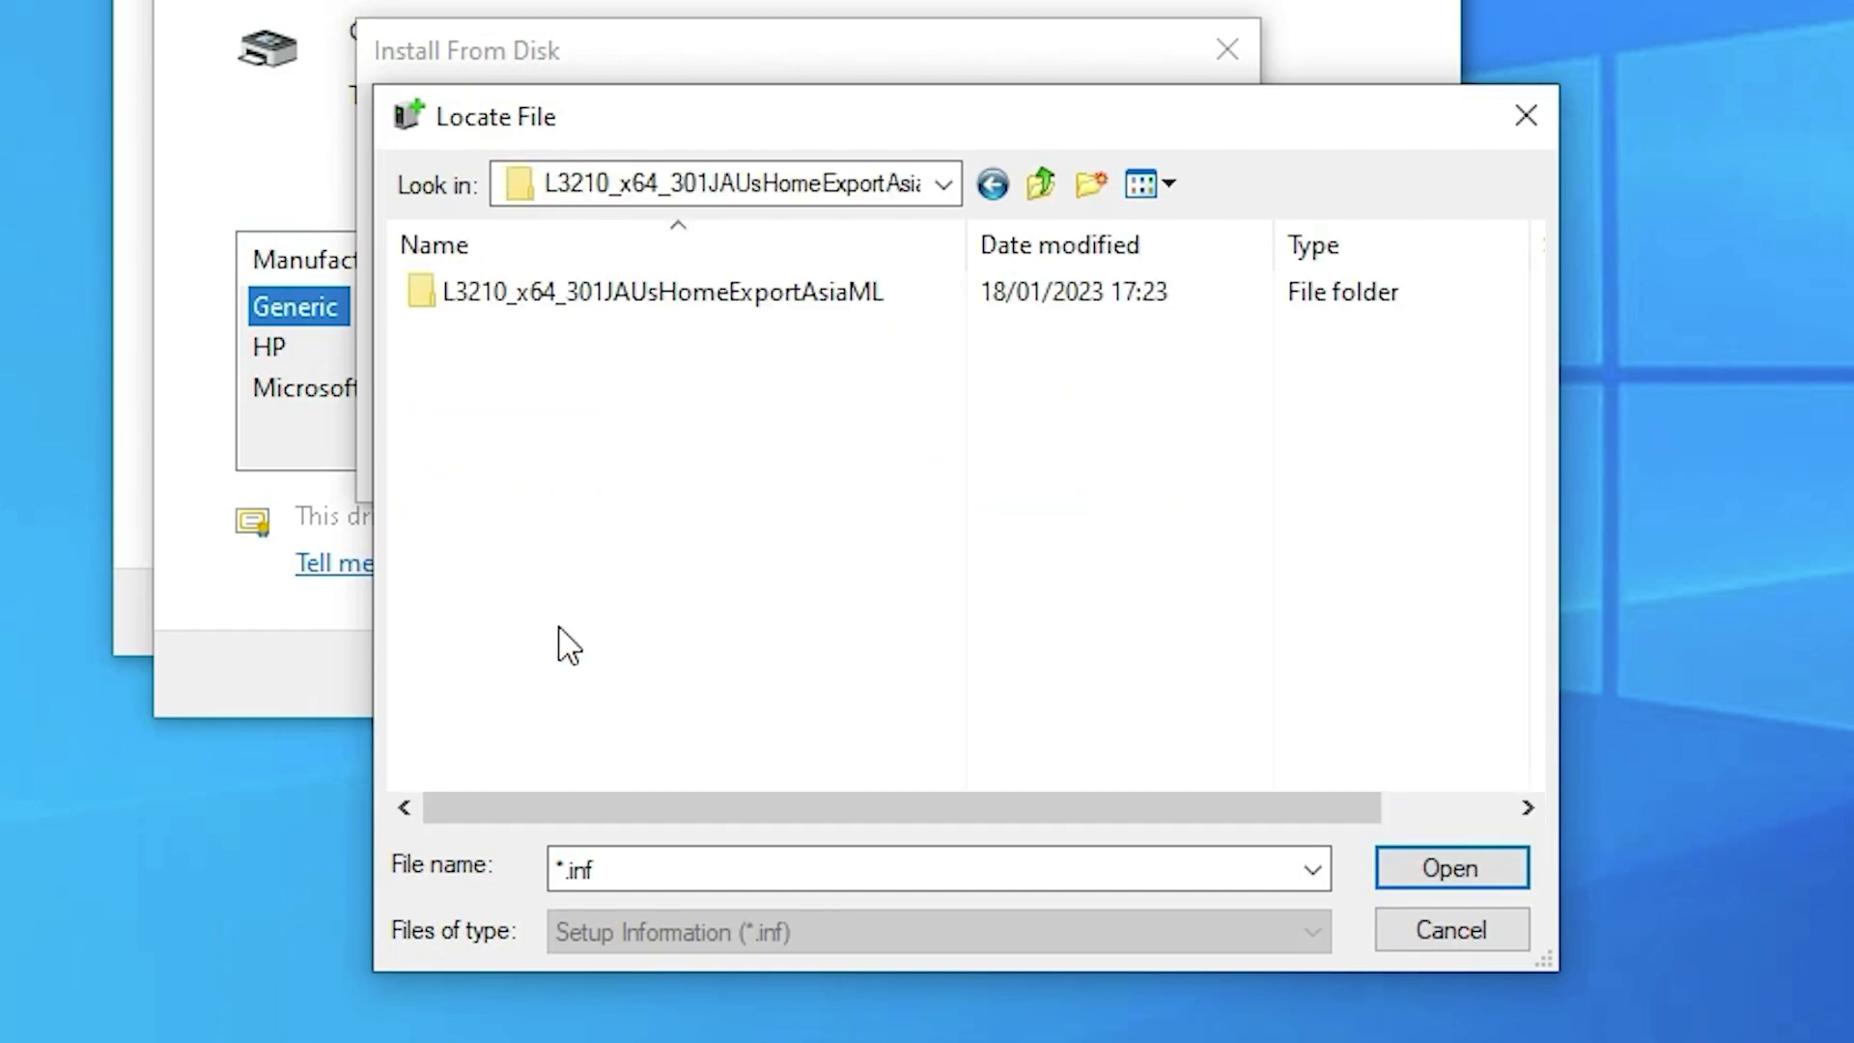
double_click(739, 307)
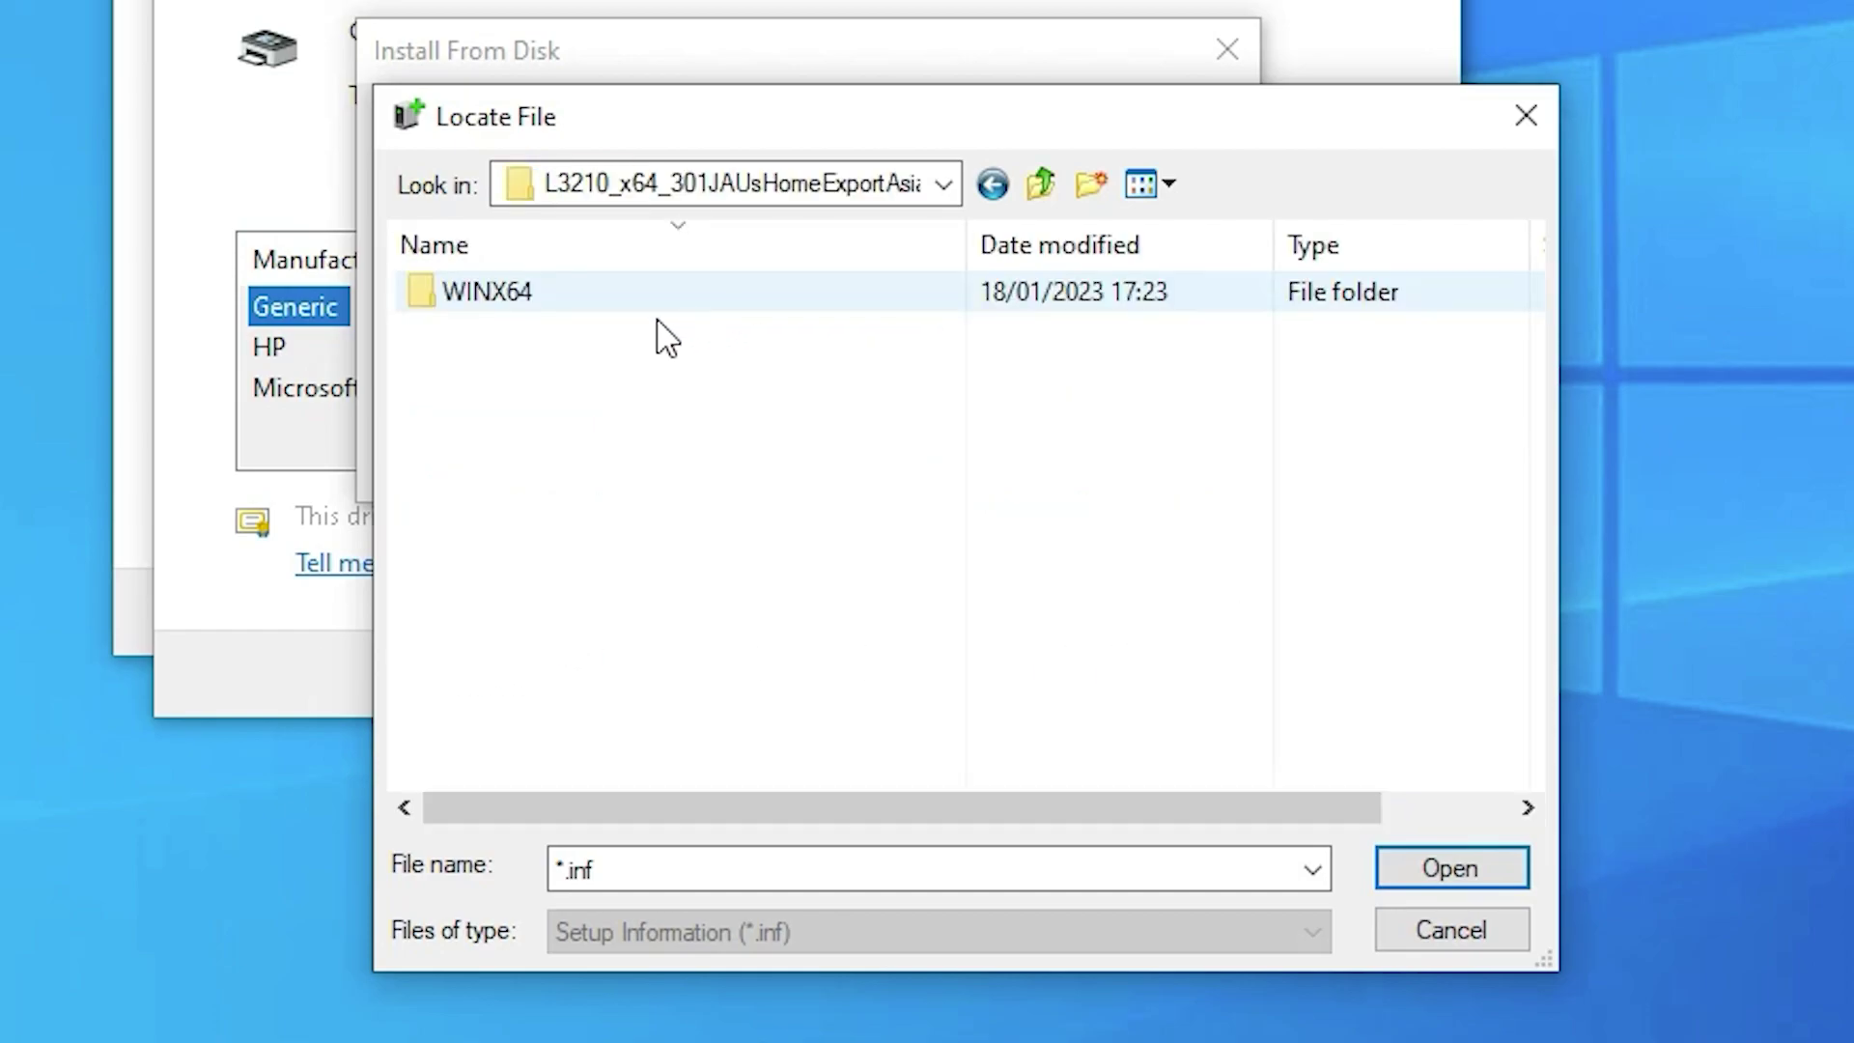
double_click(530, 301)
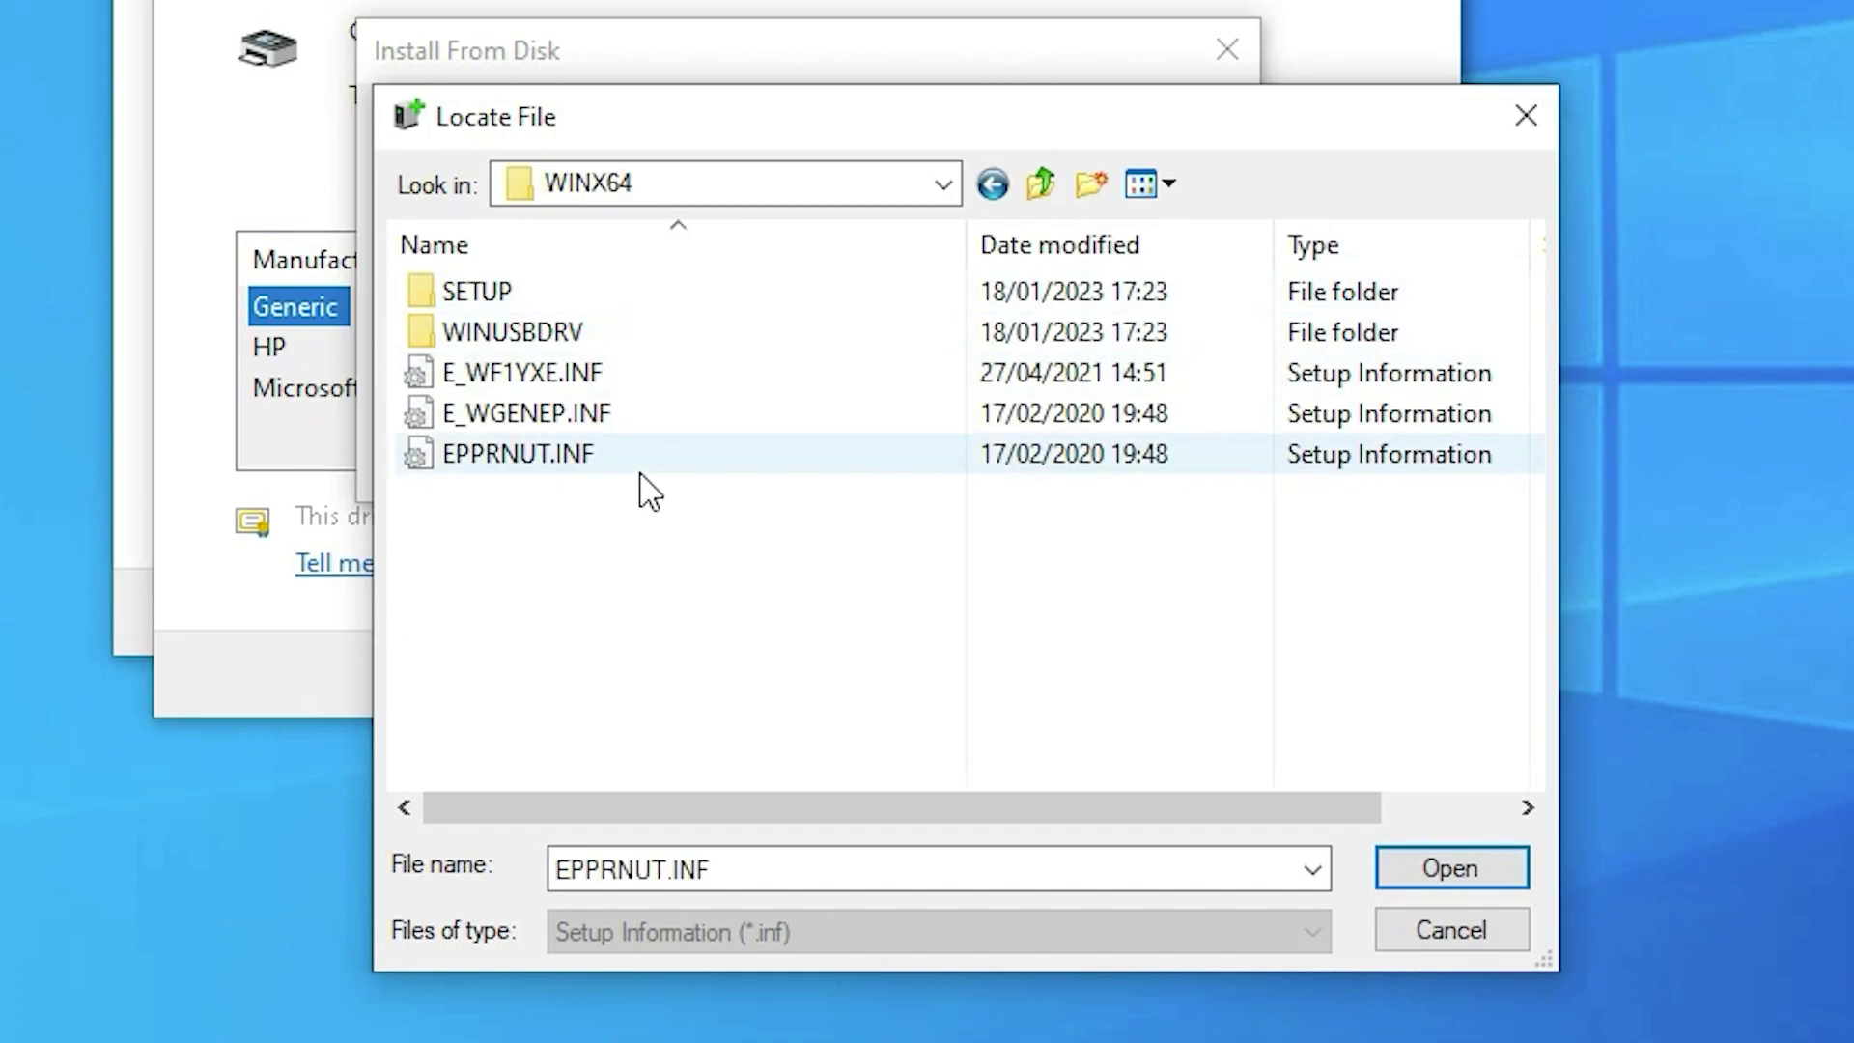
click(603, 386)
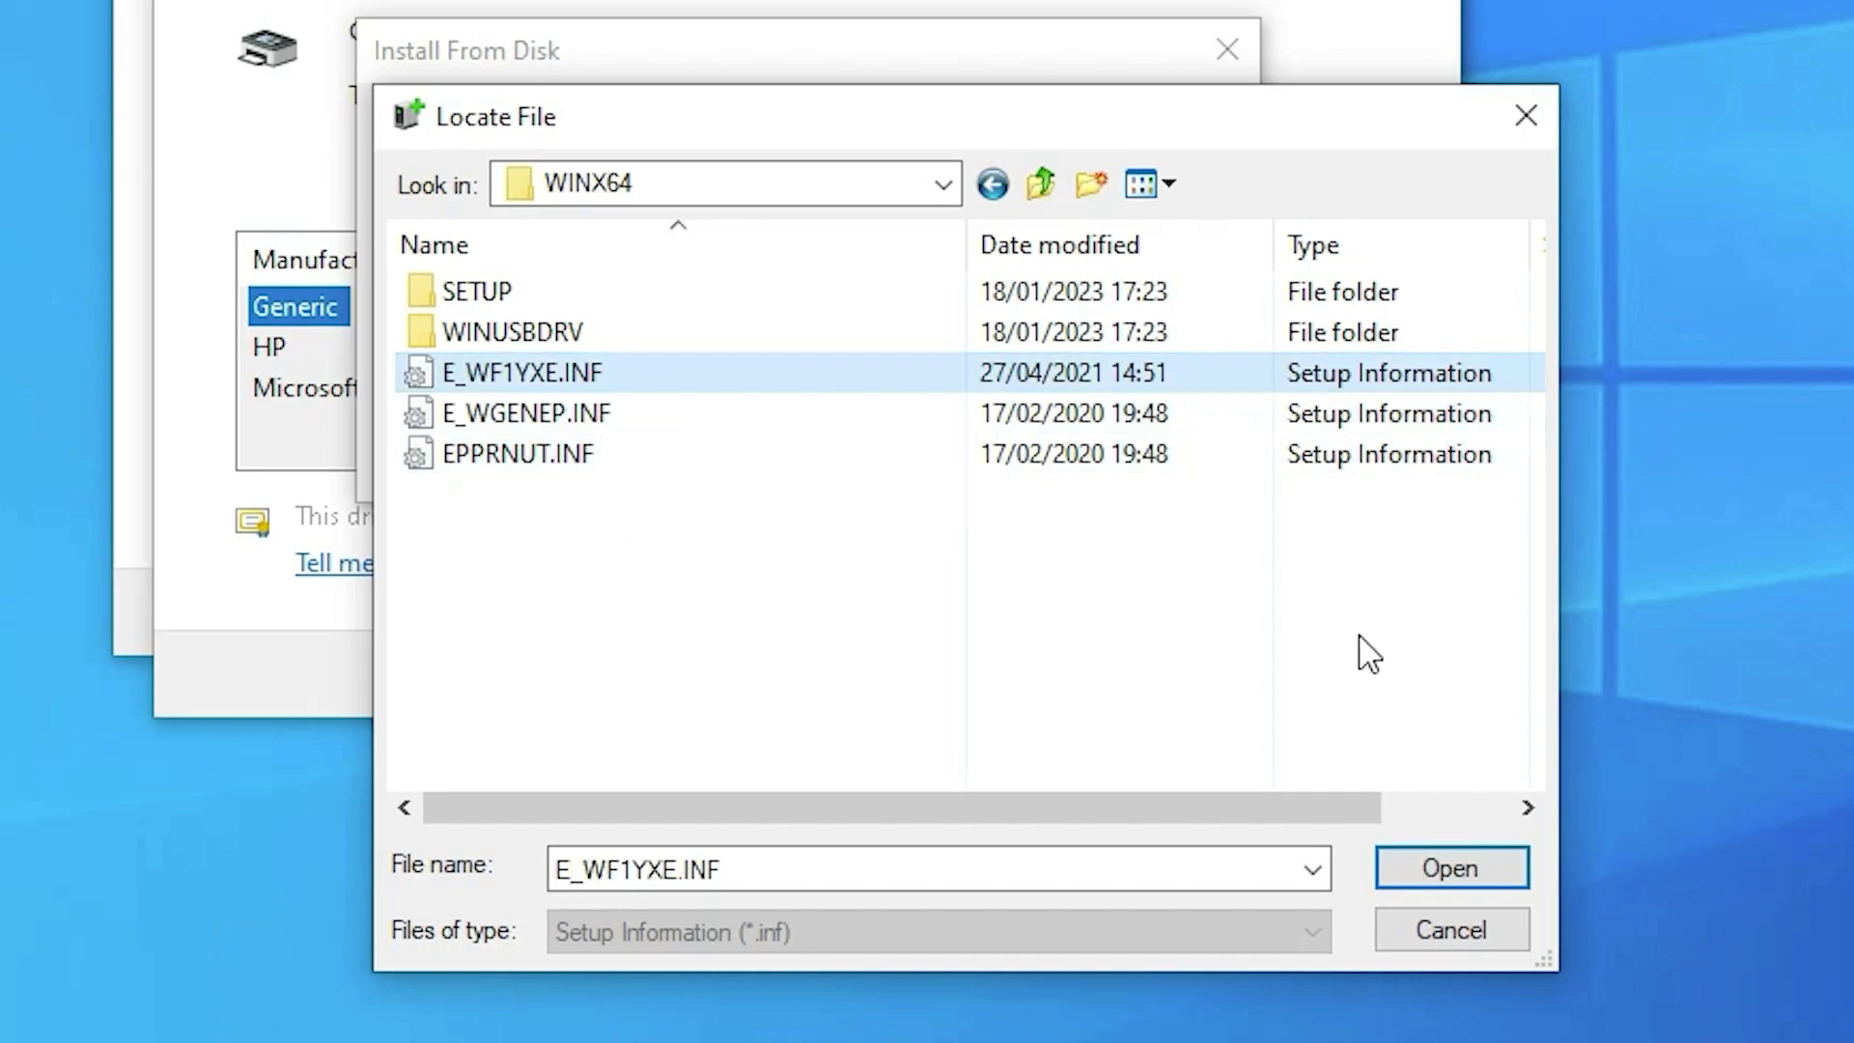
click(1463, 866)
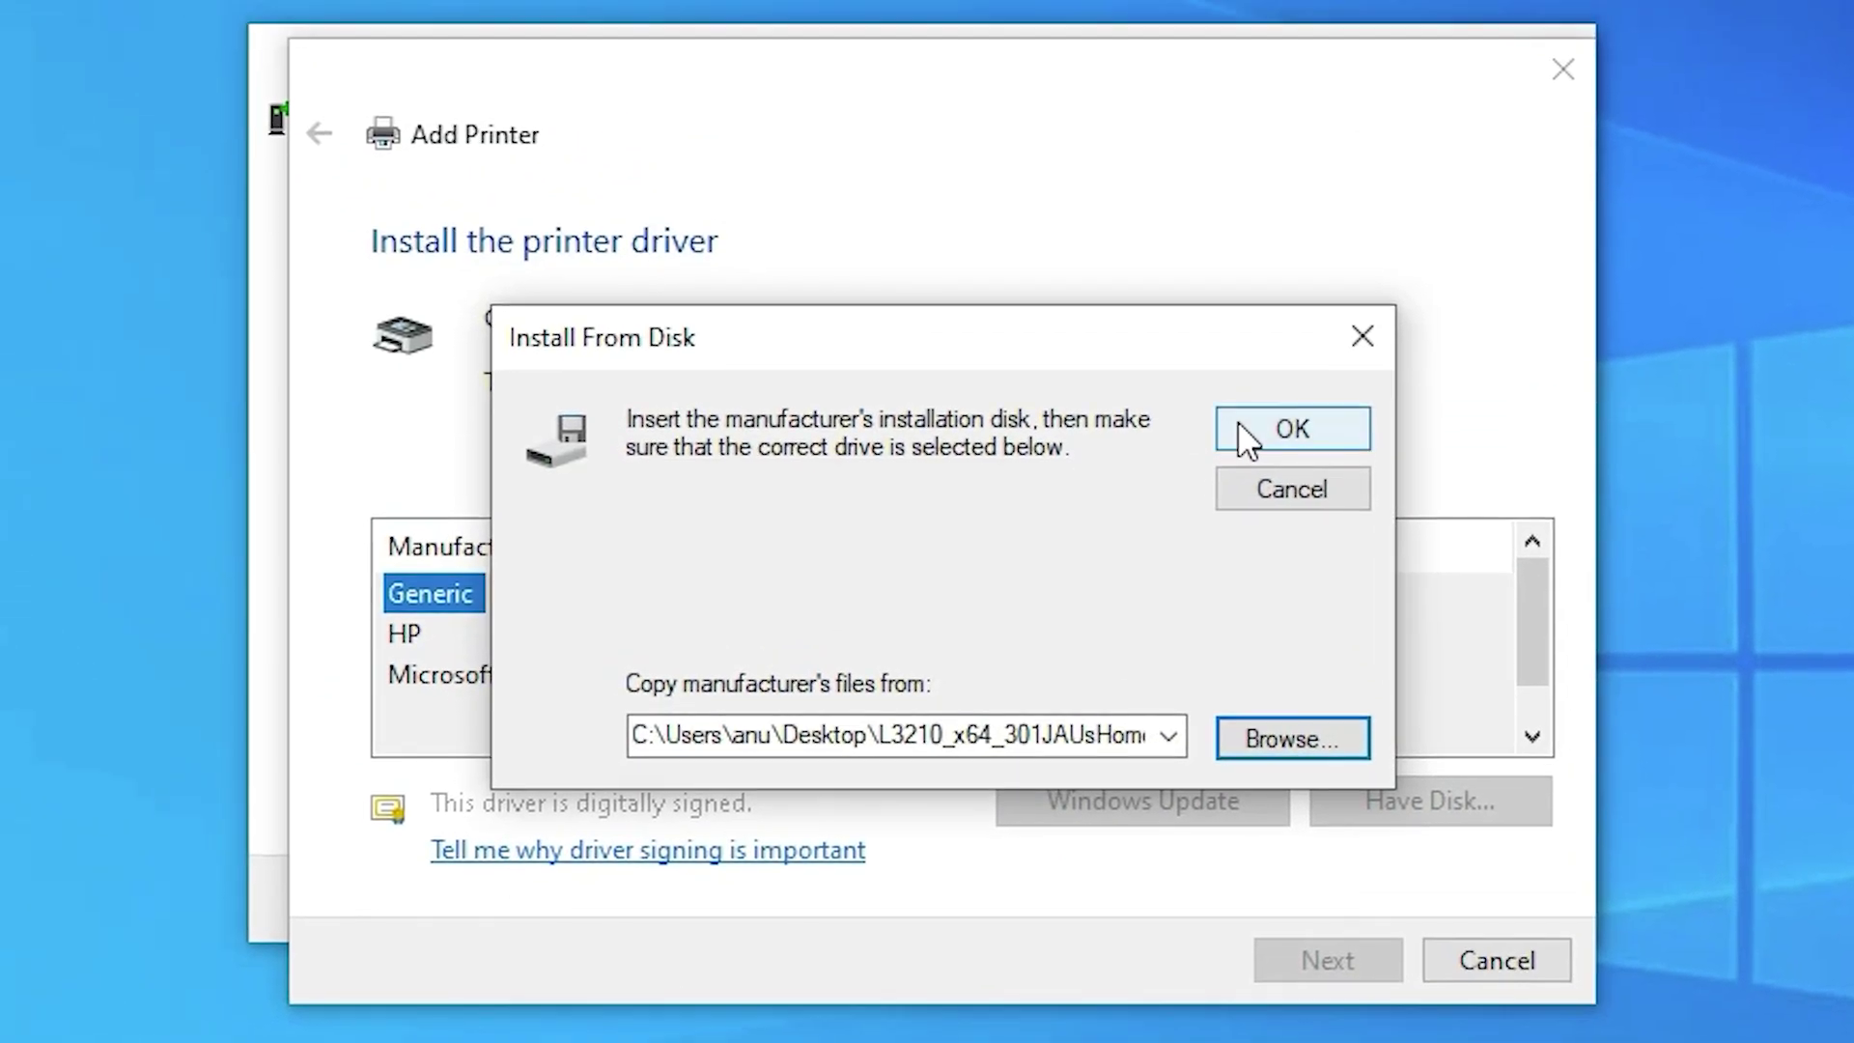
click(1135, 145)
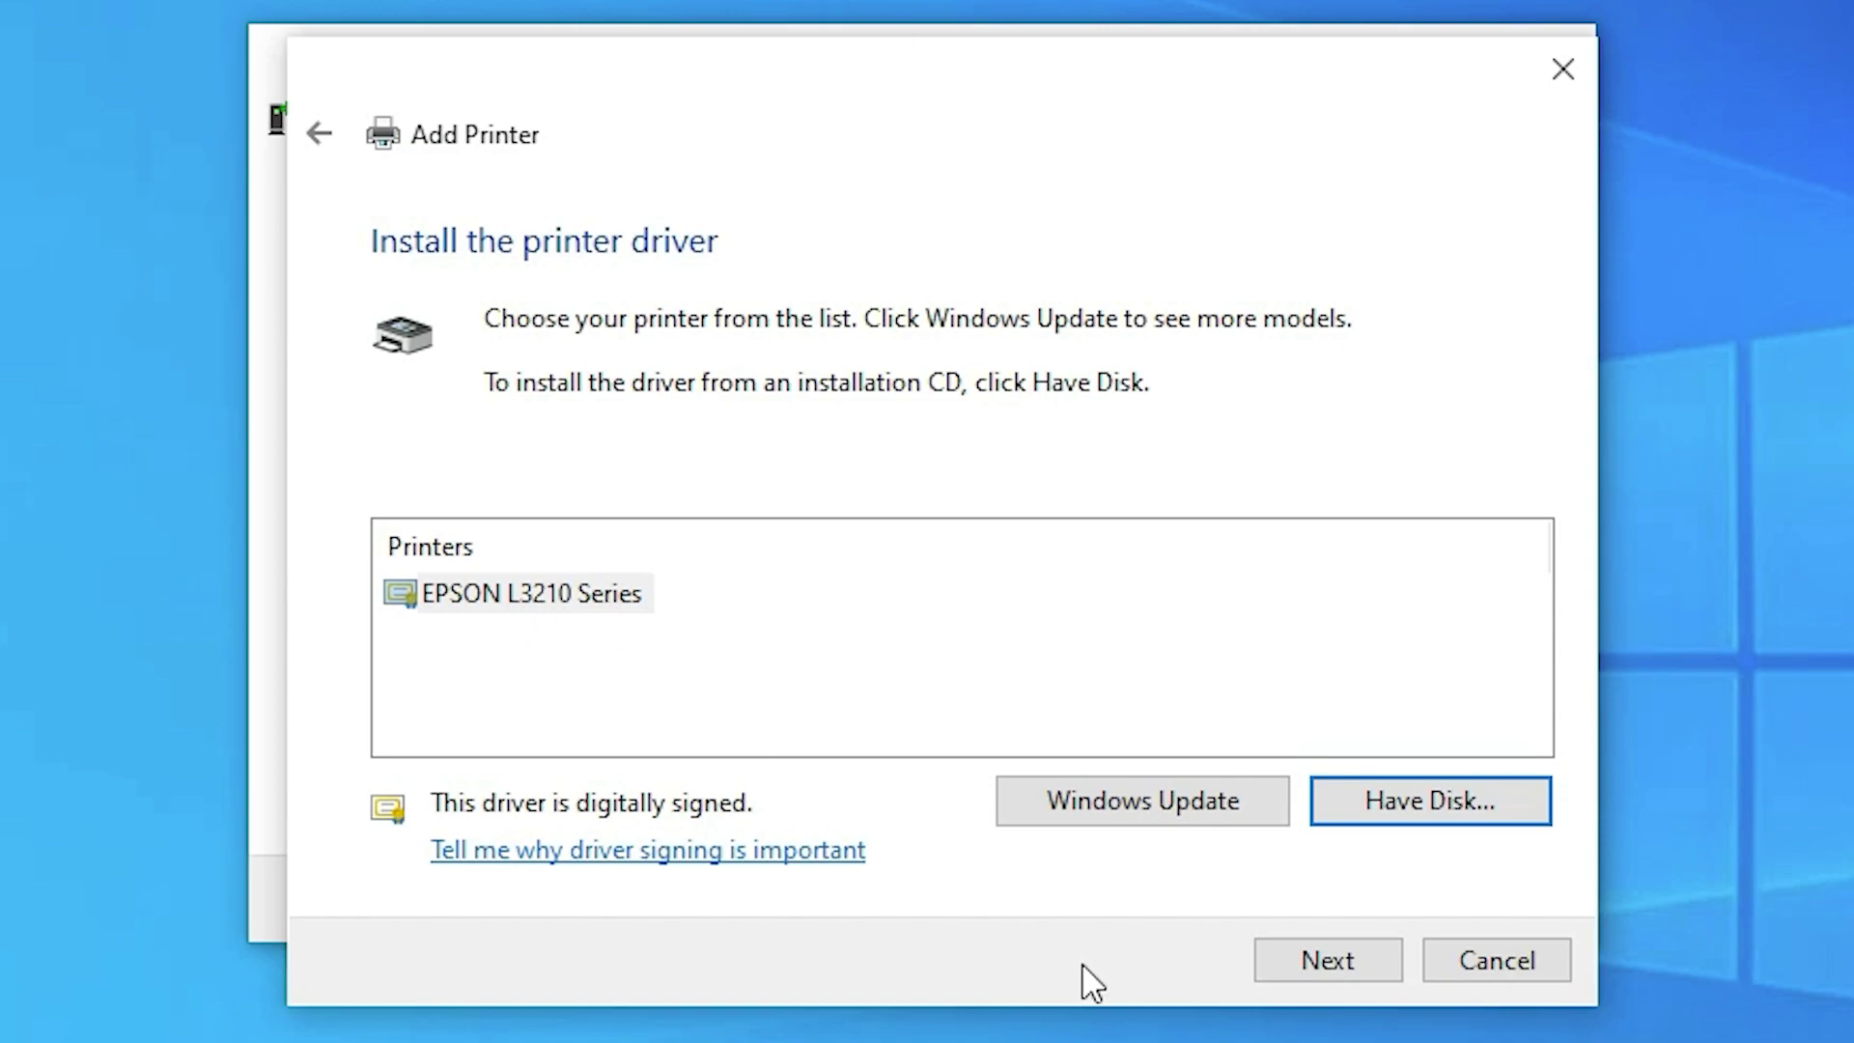
Install EPSON L3210 Series under its default name, approve UAC, and finish the wizard
click(467, 591)
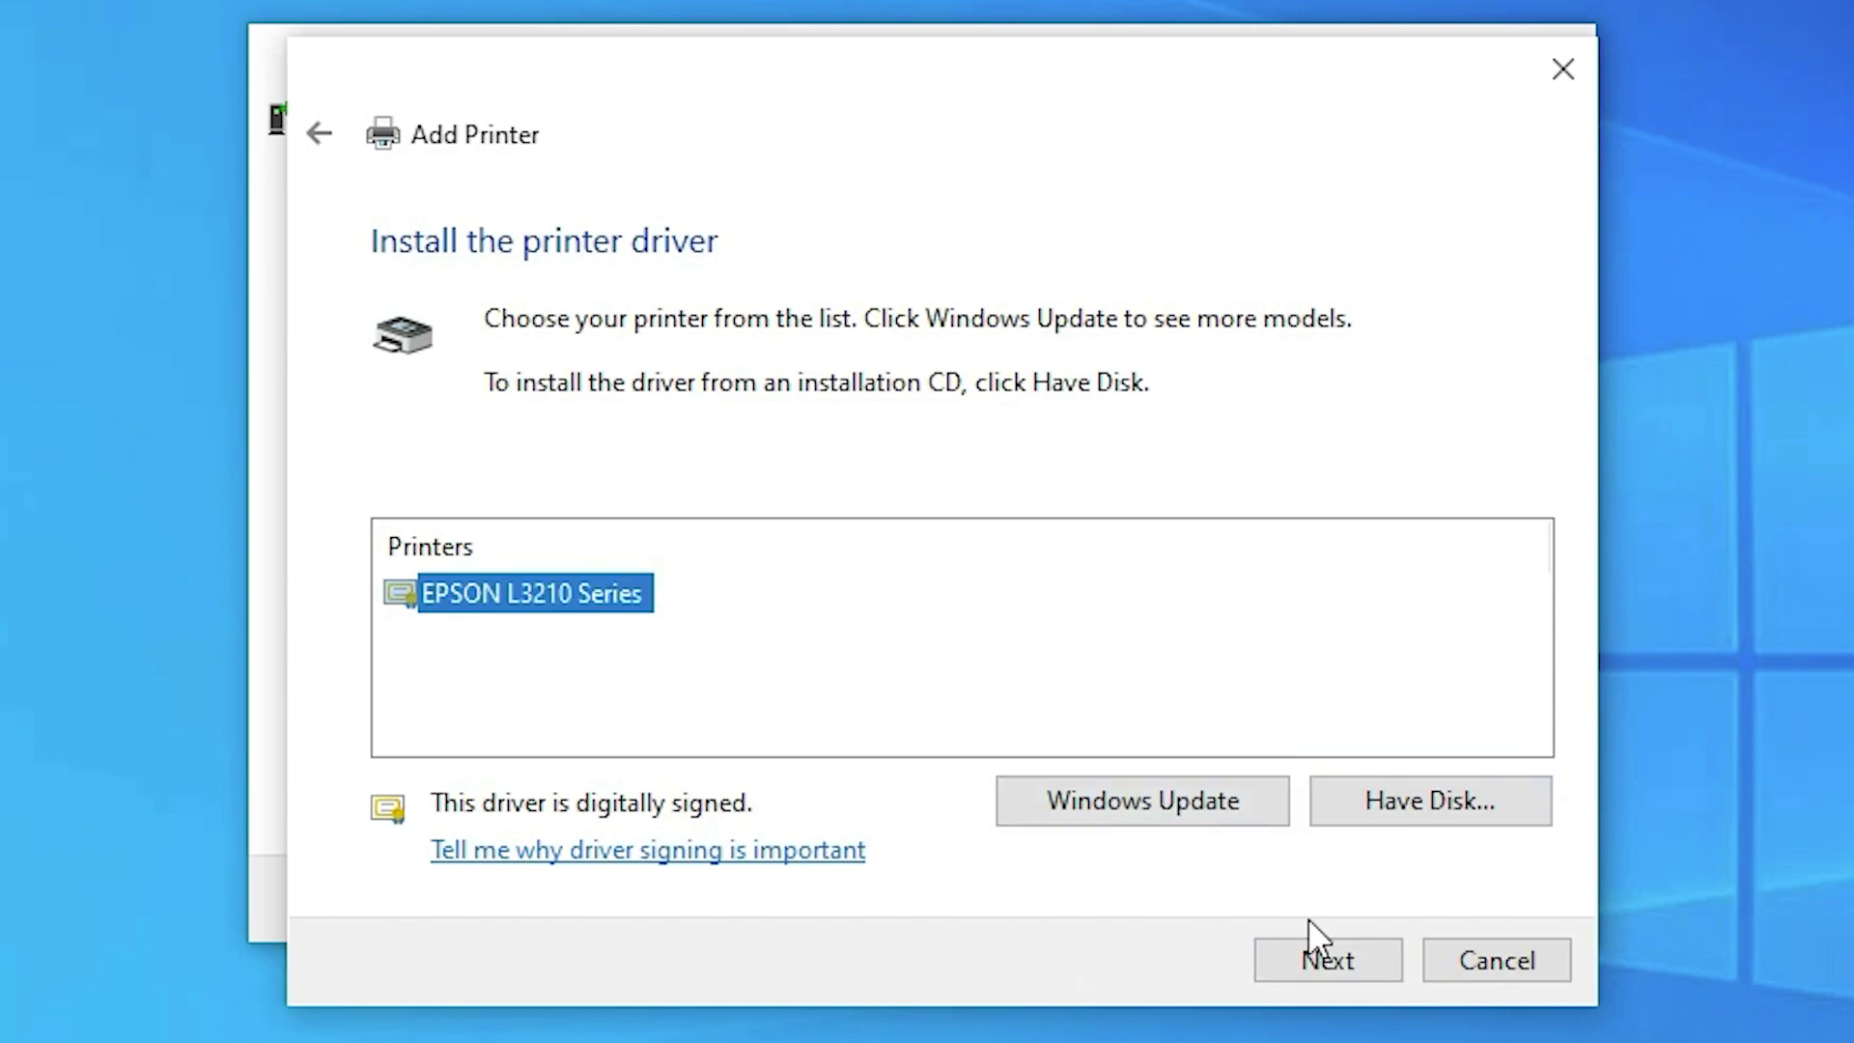
click(1308, 945)
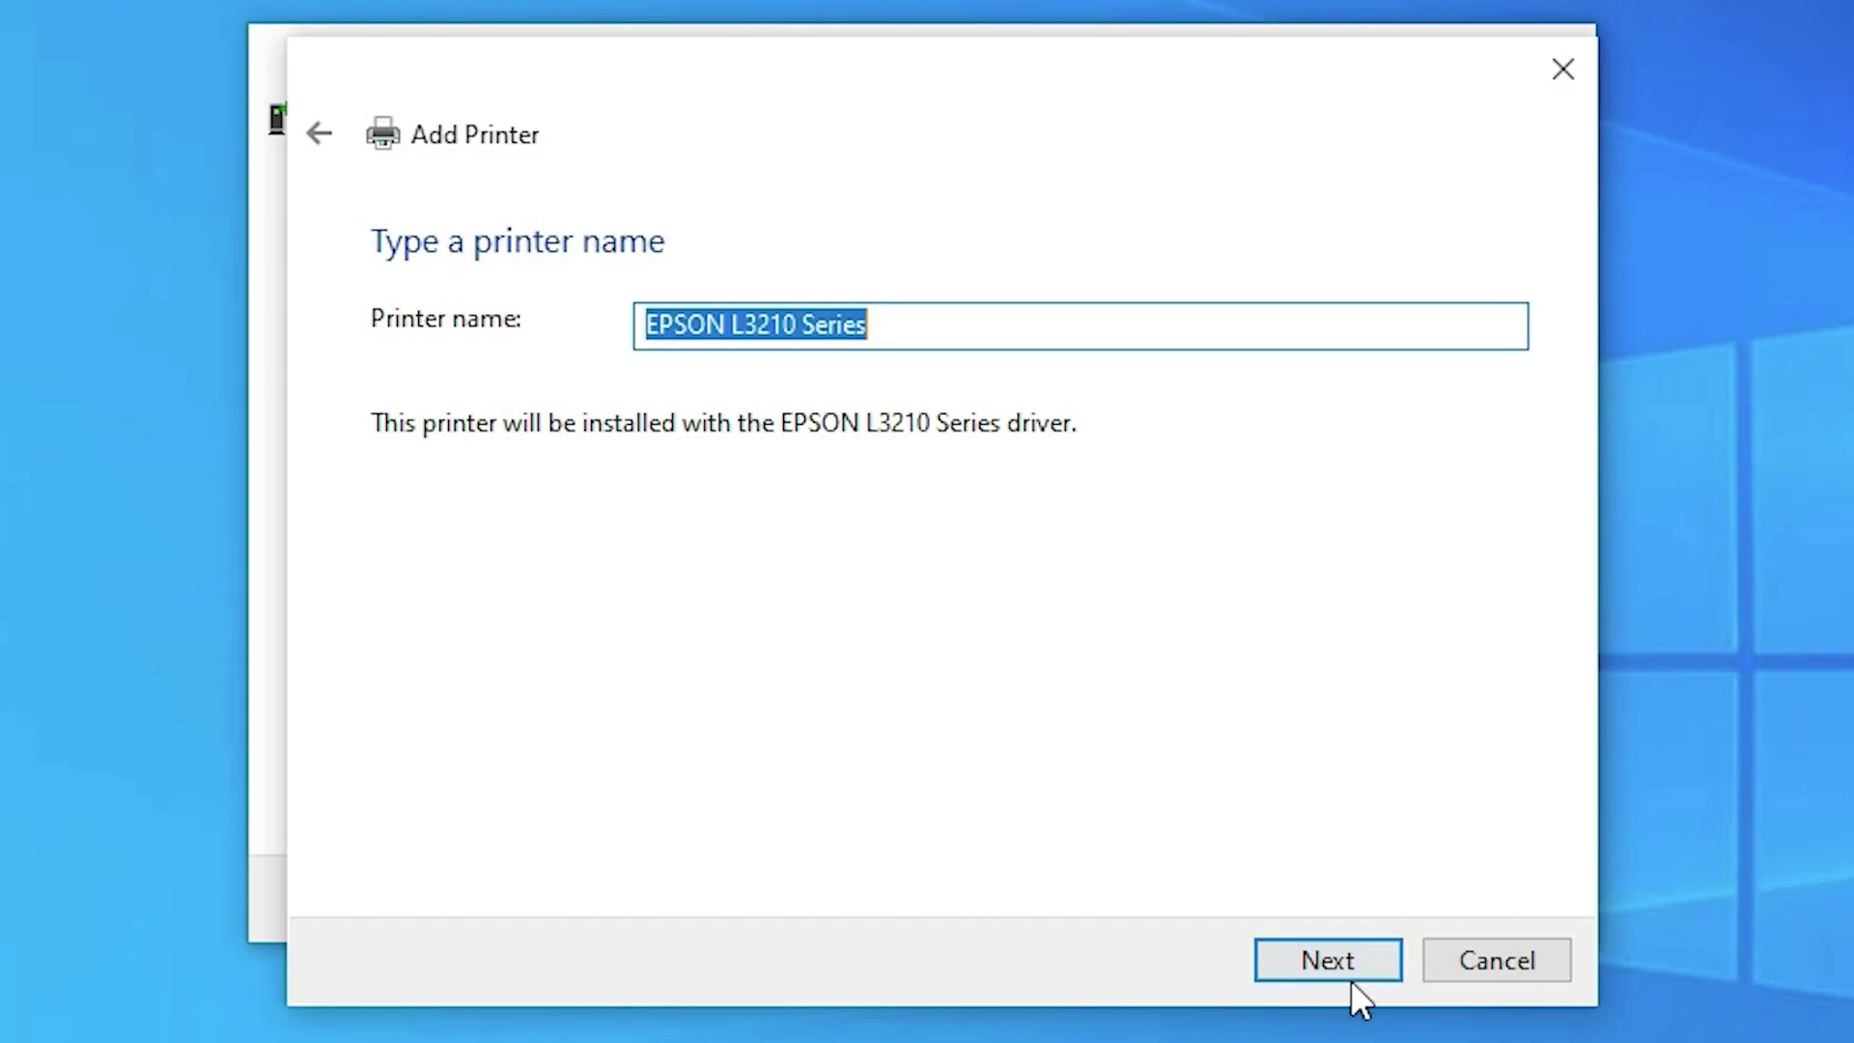
click(1342, 968)
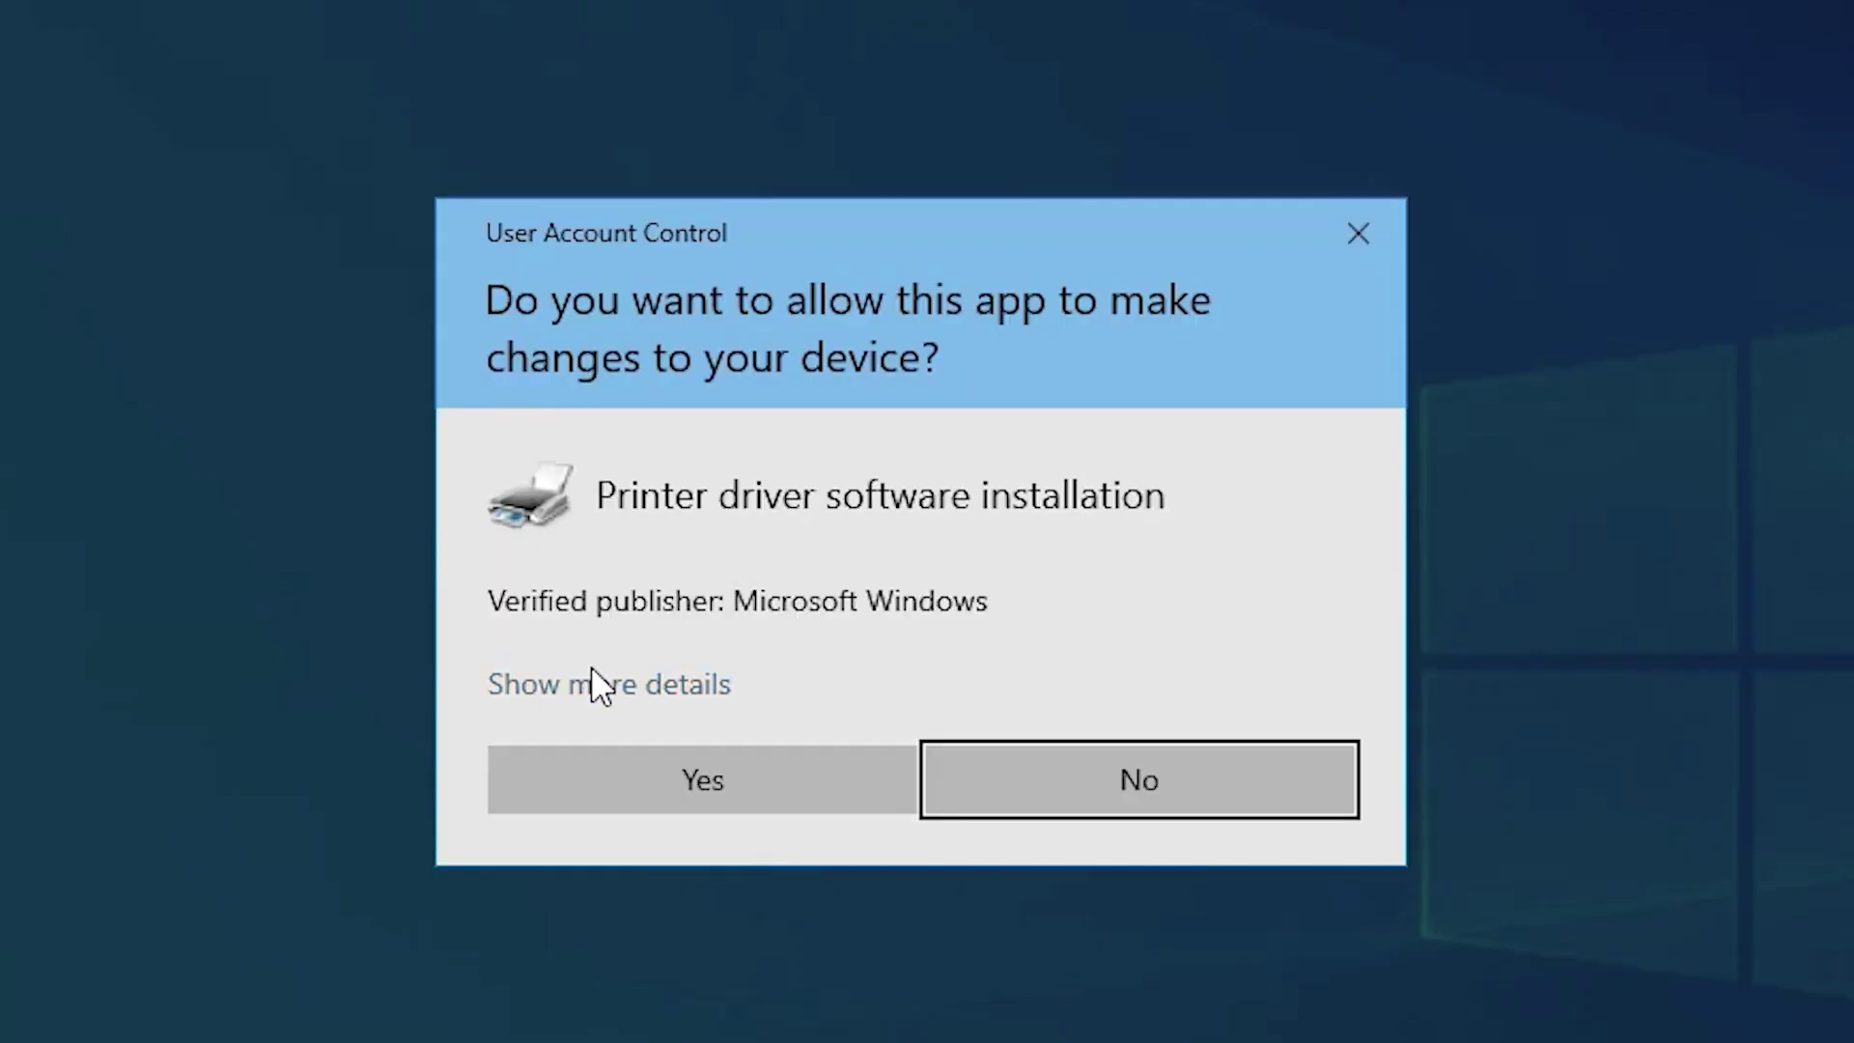
click(750, 785)
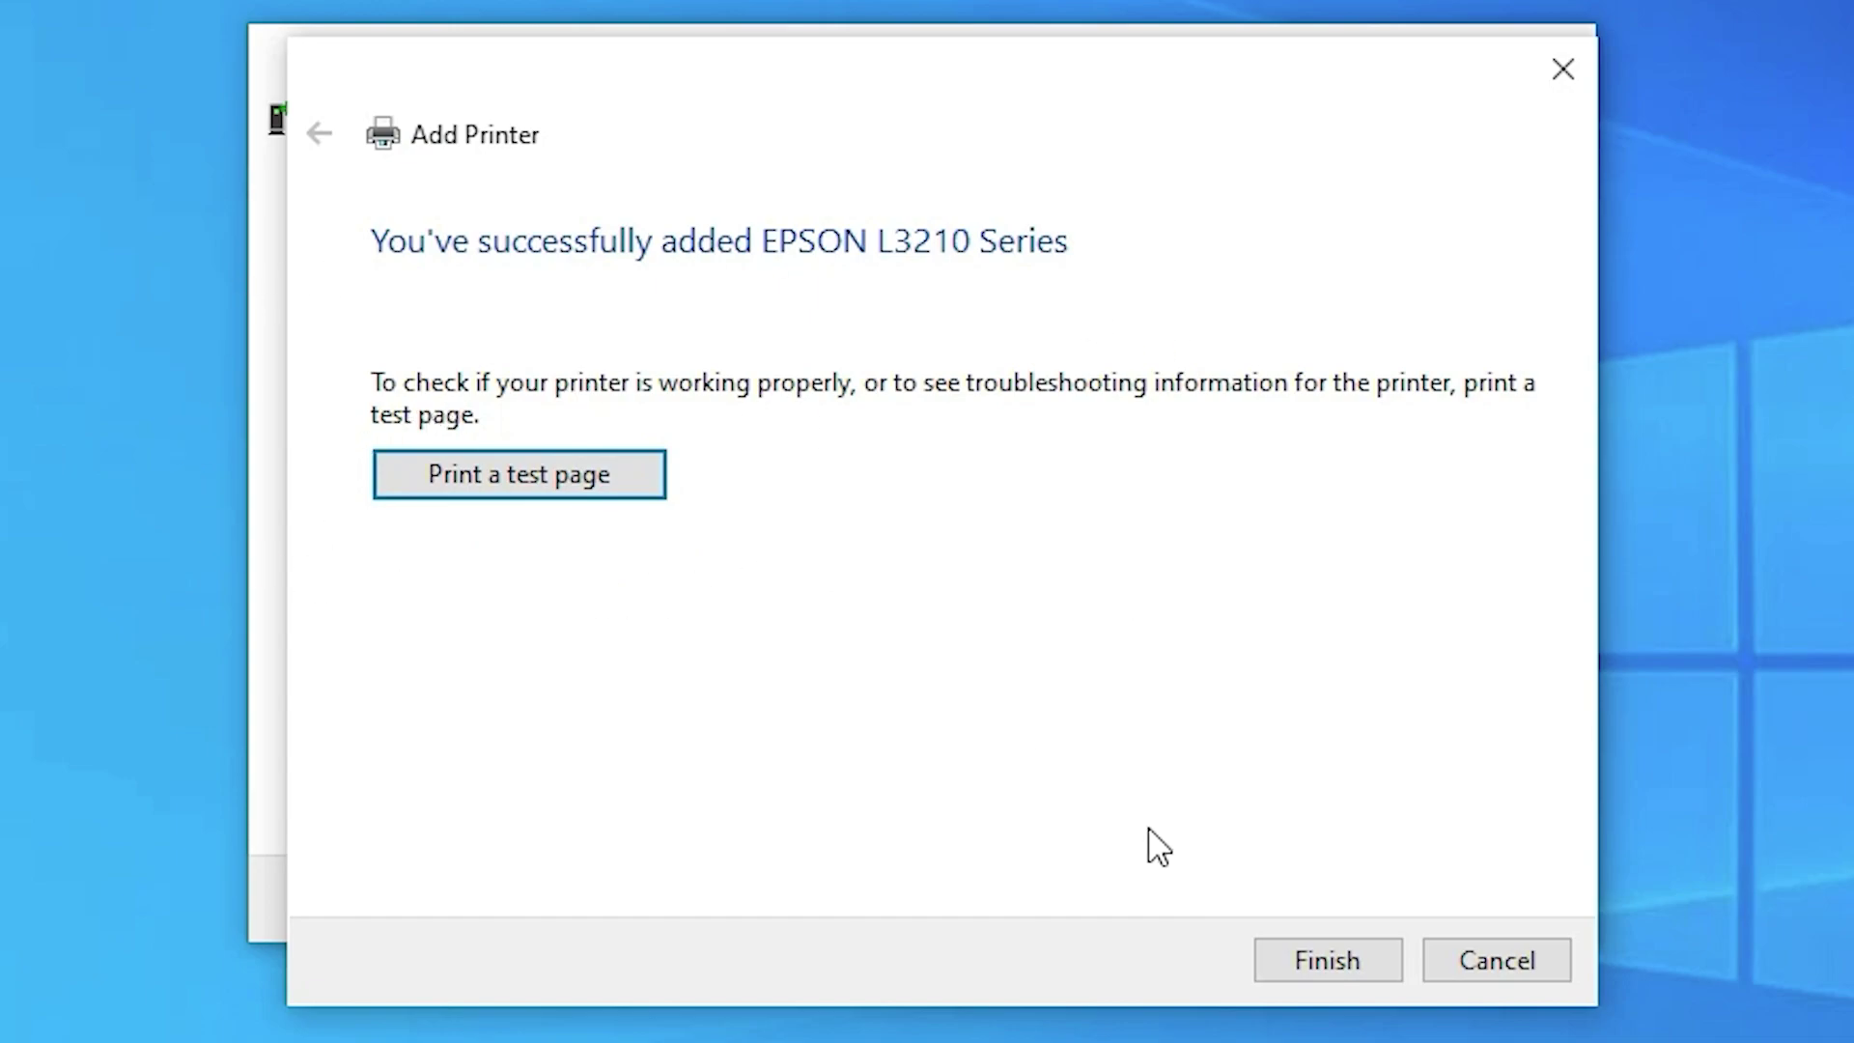
click(1272, 964)
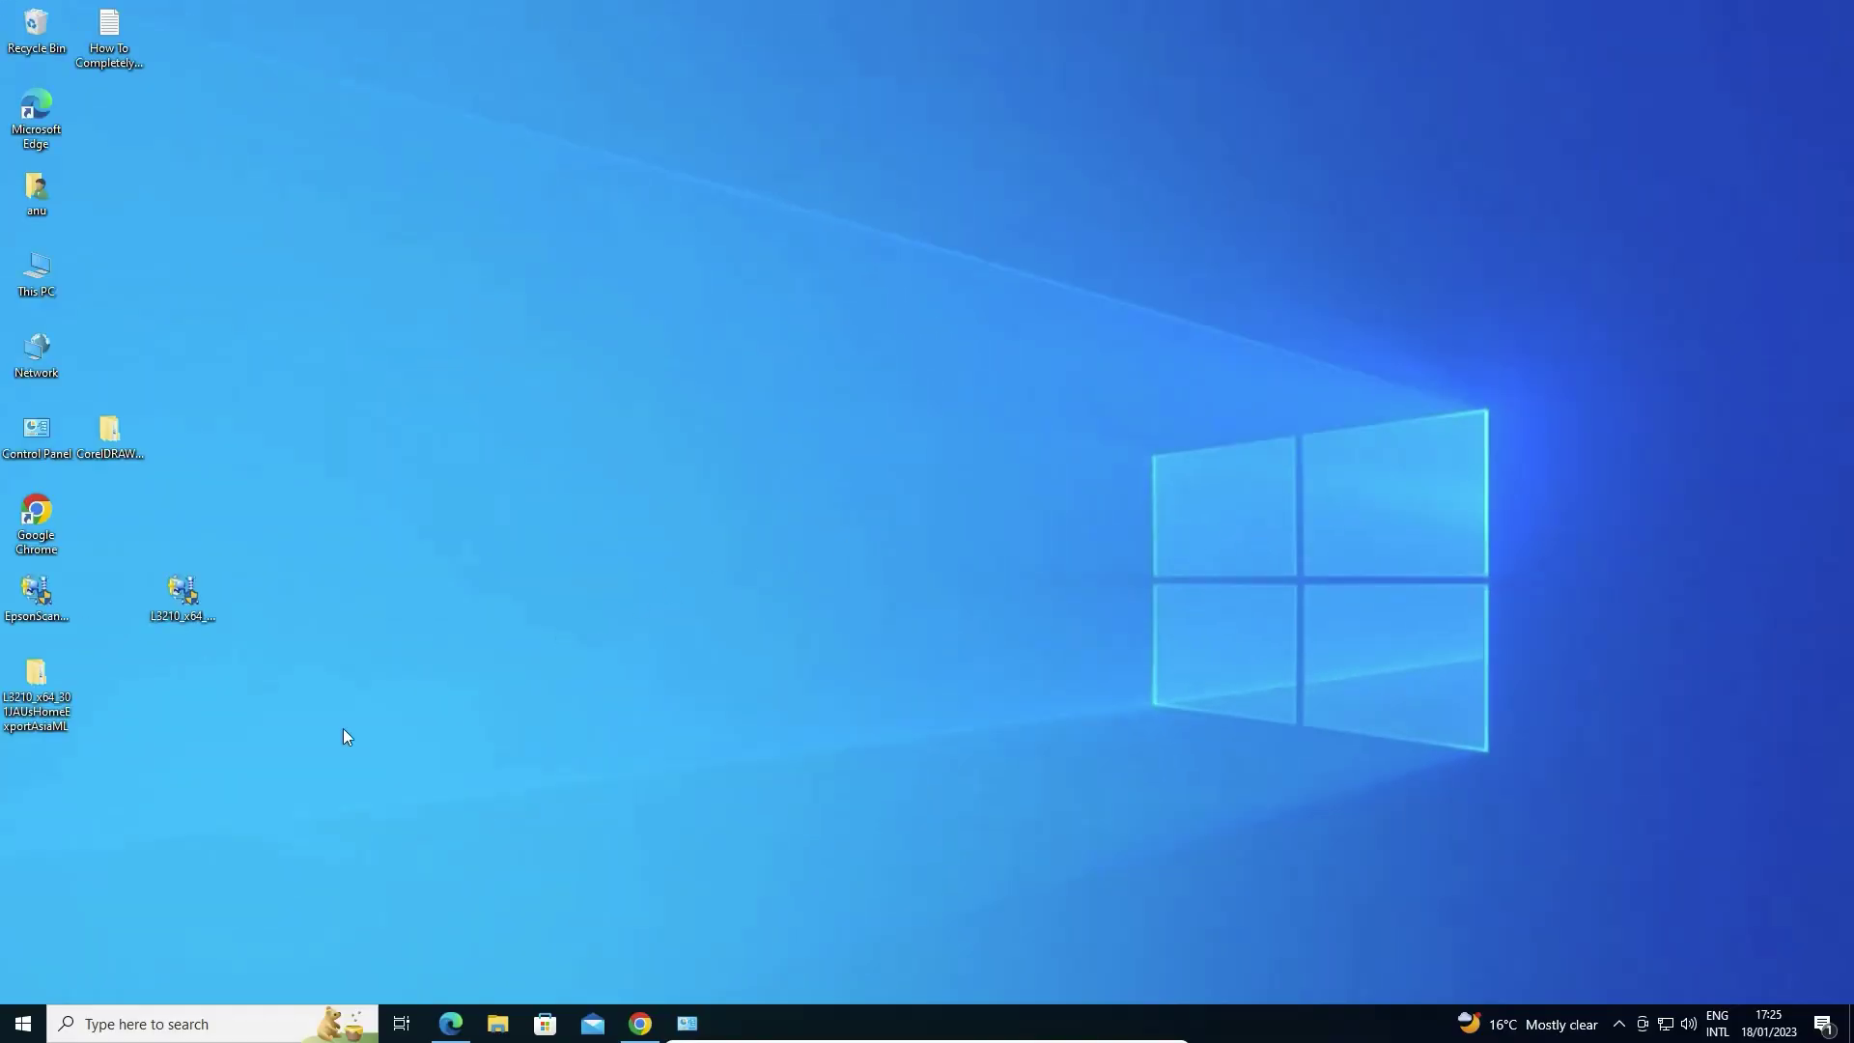
Run the EpsonScan2 installer, approve UAC, accept the licence agreement, install and finish
click(38, 606)
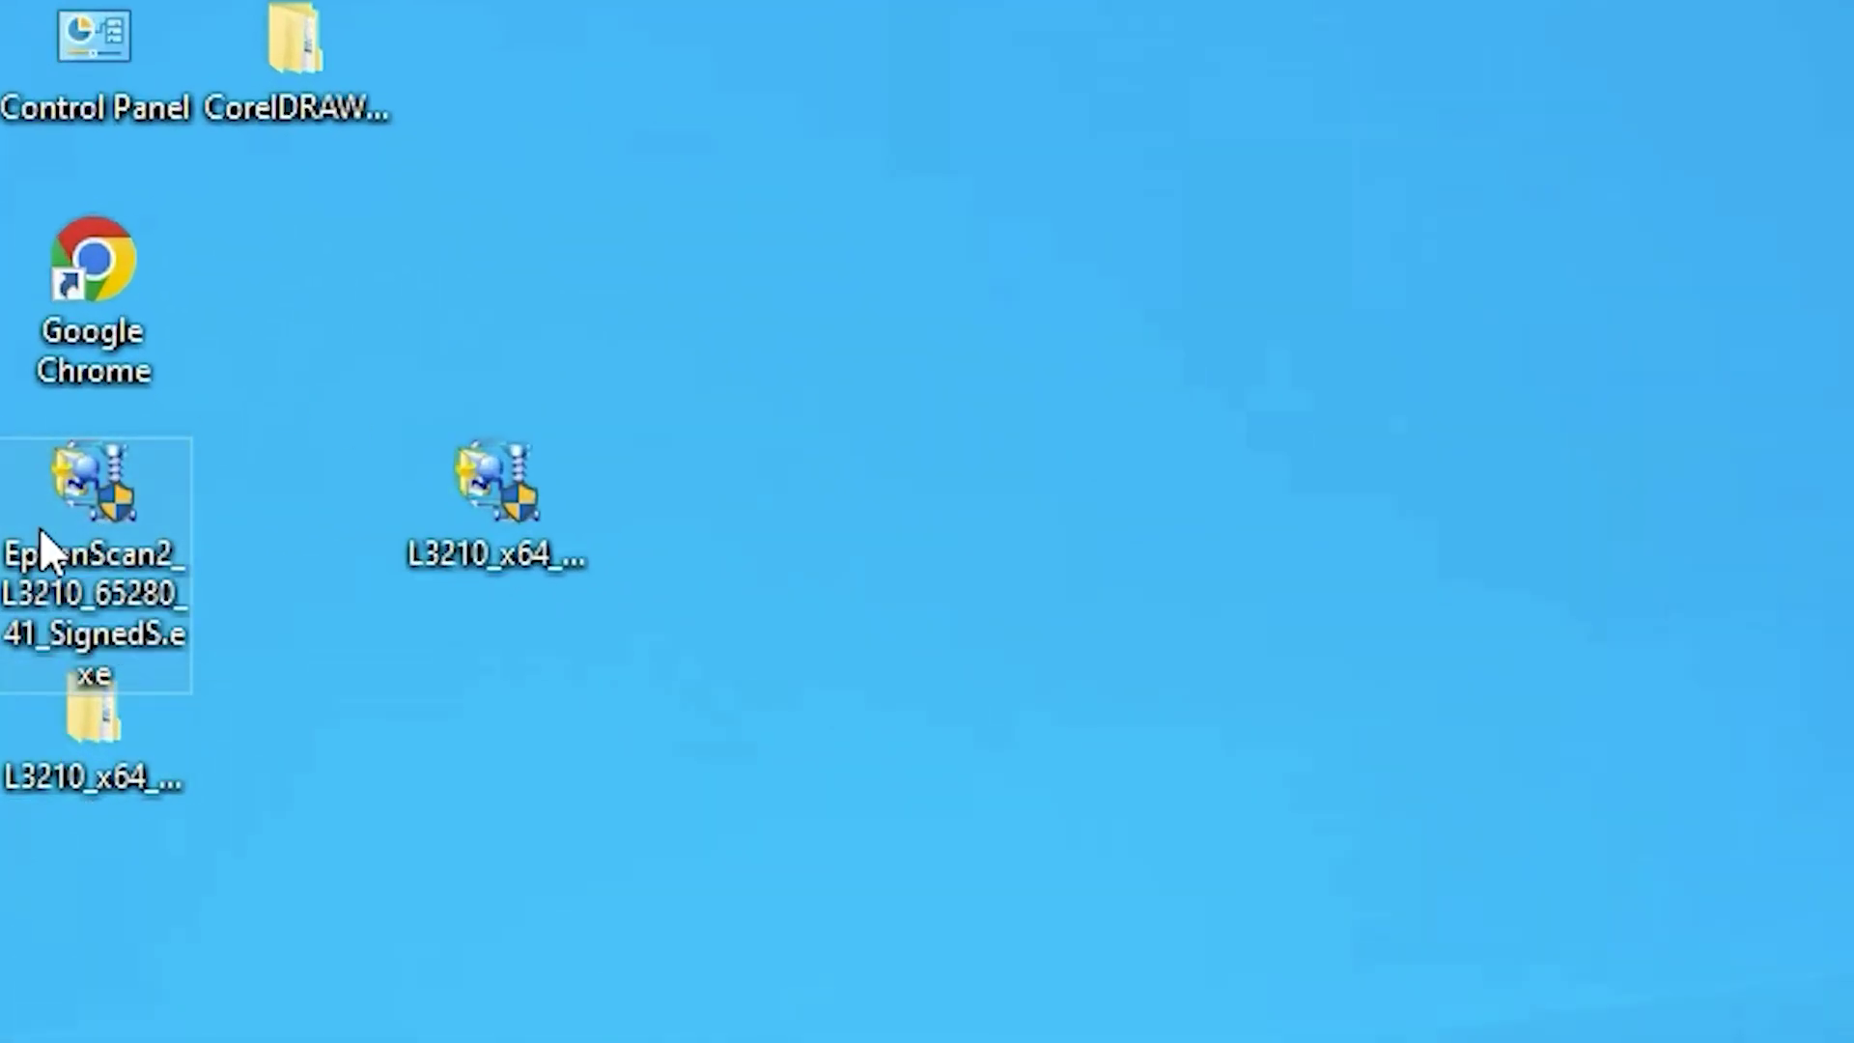
double_click(39, 527)
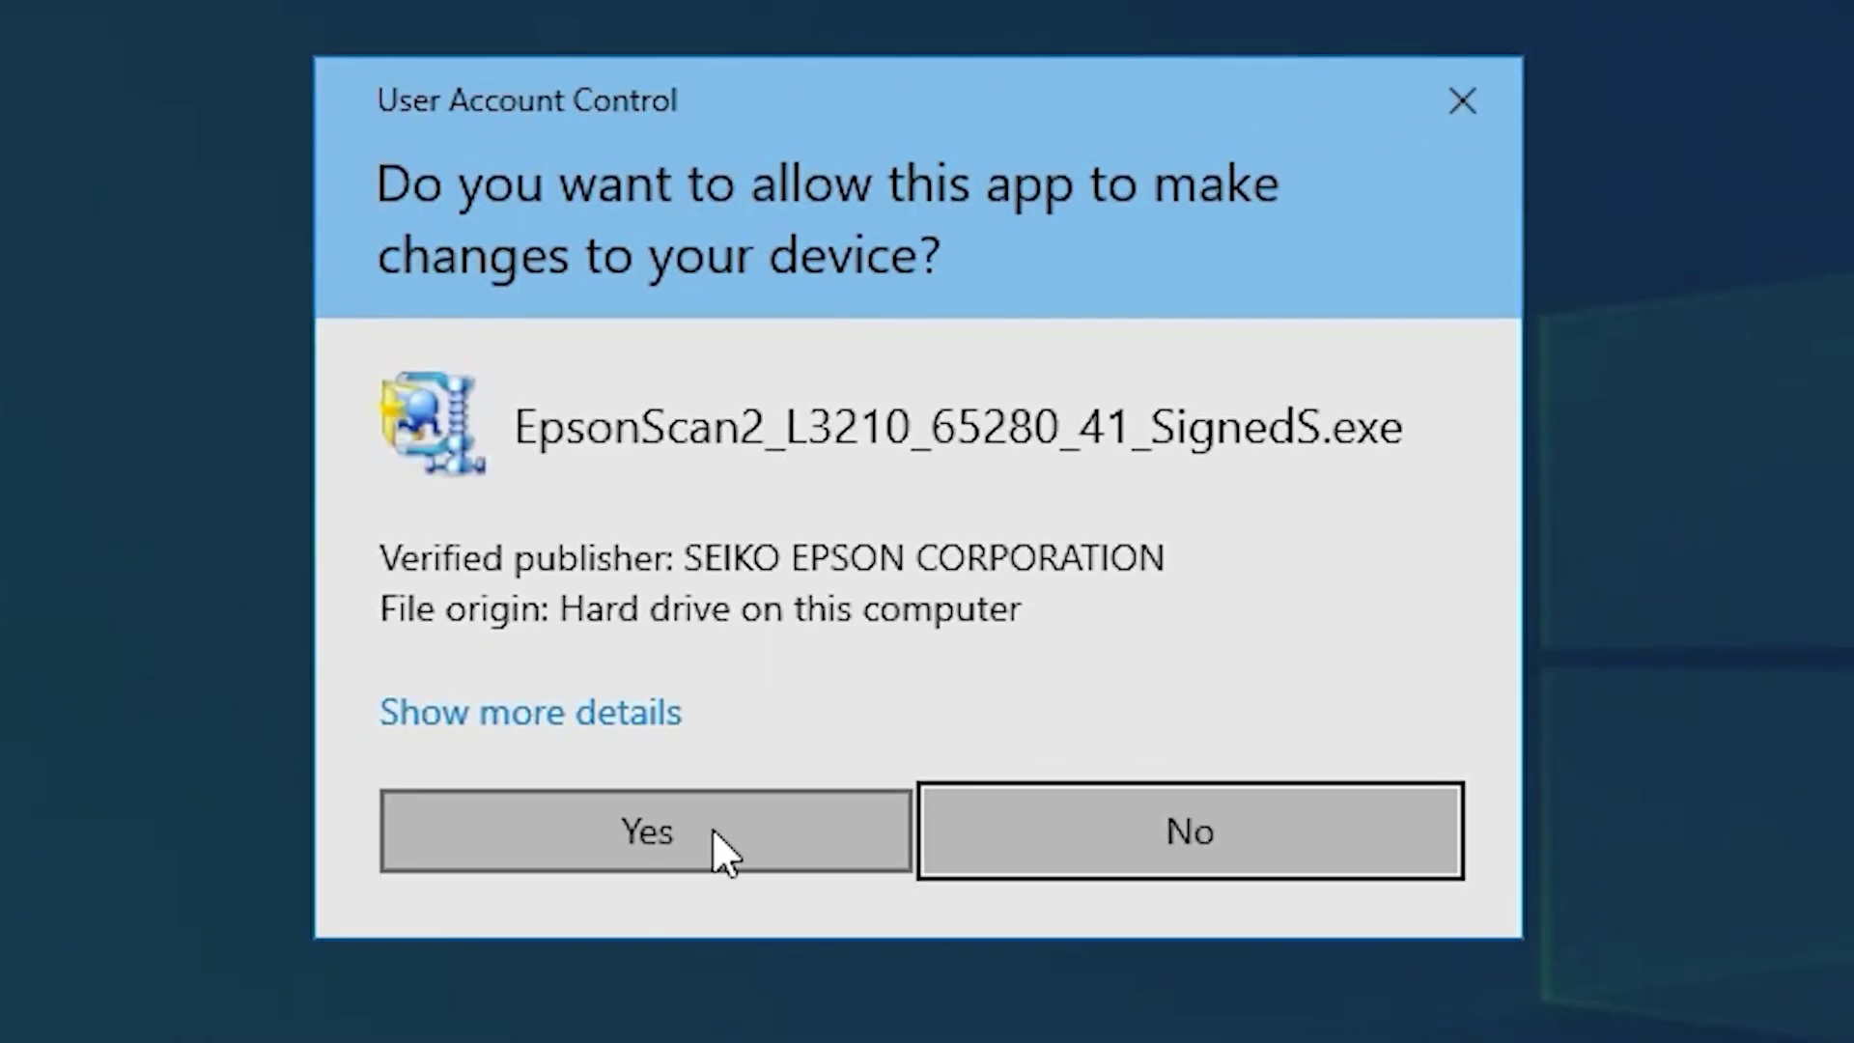
click(713, 831)
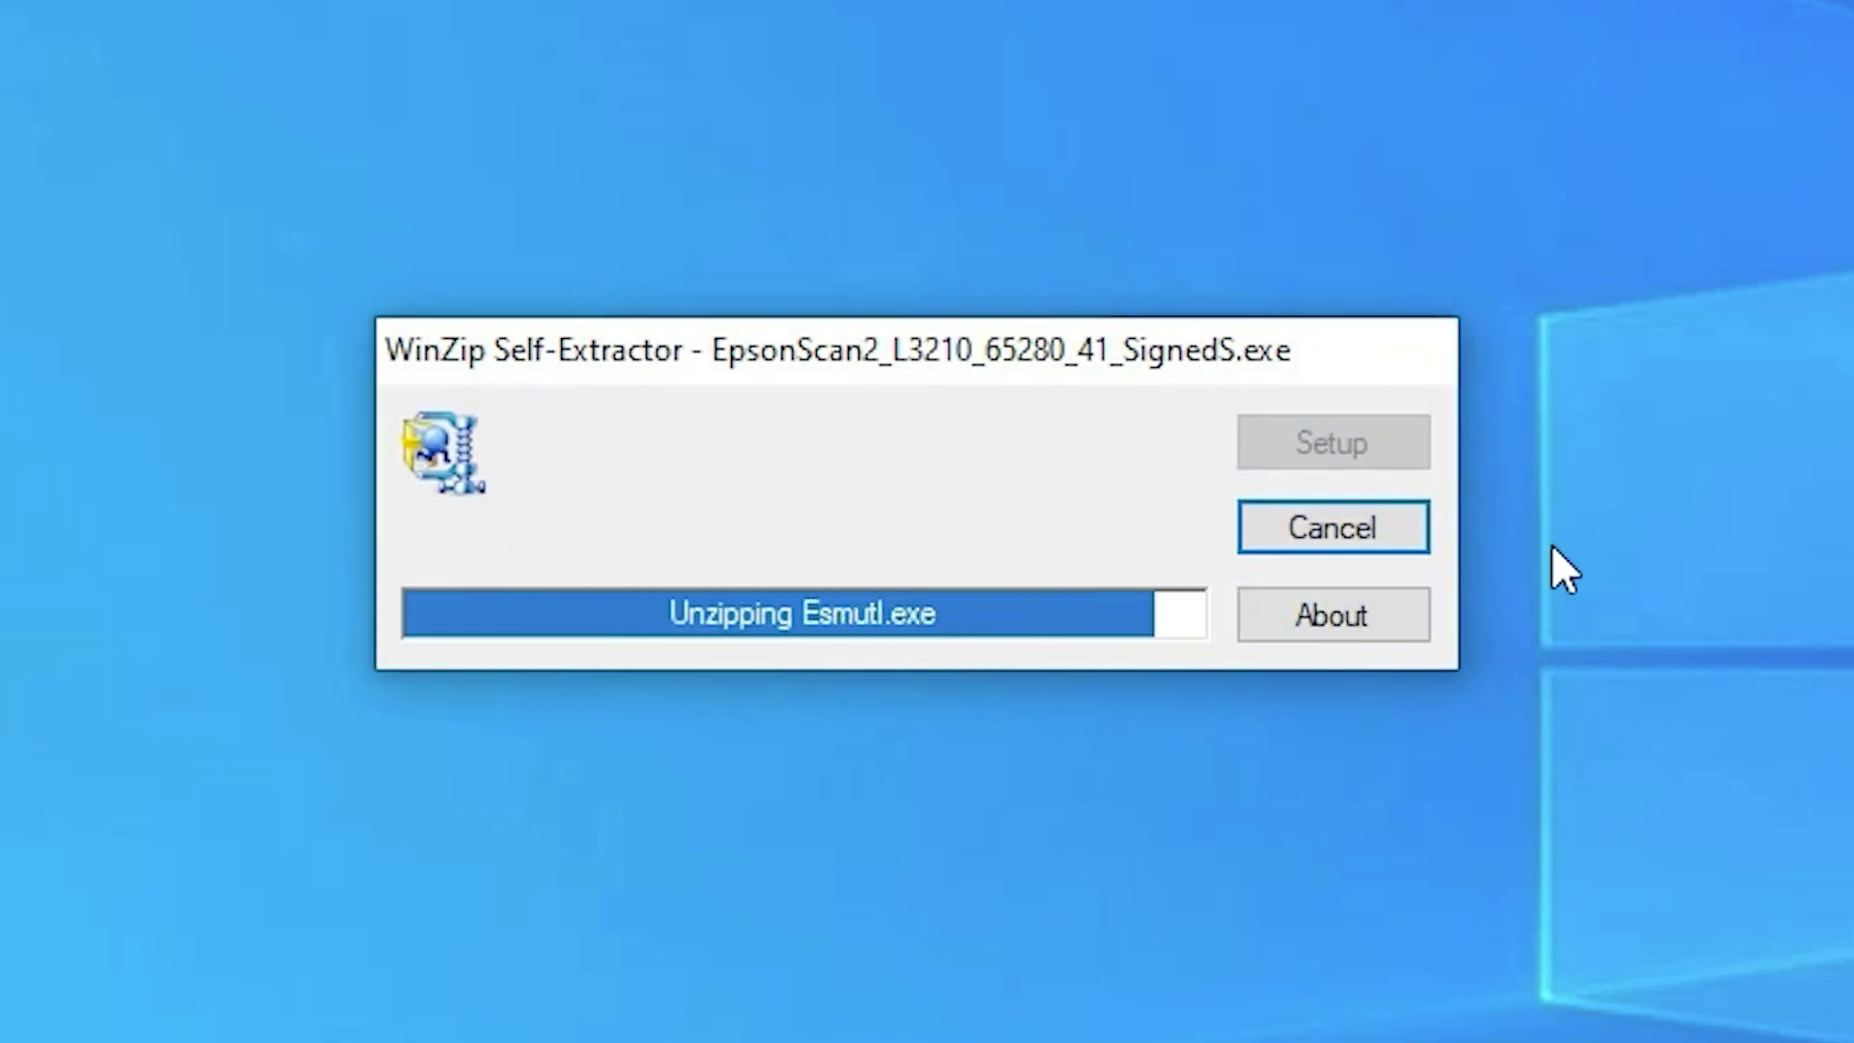
click(1271, 745)
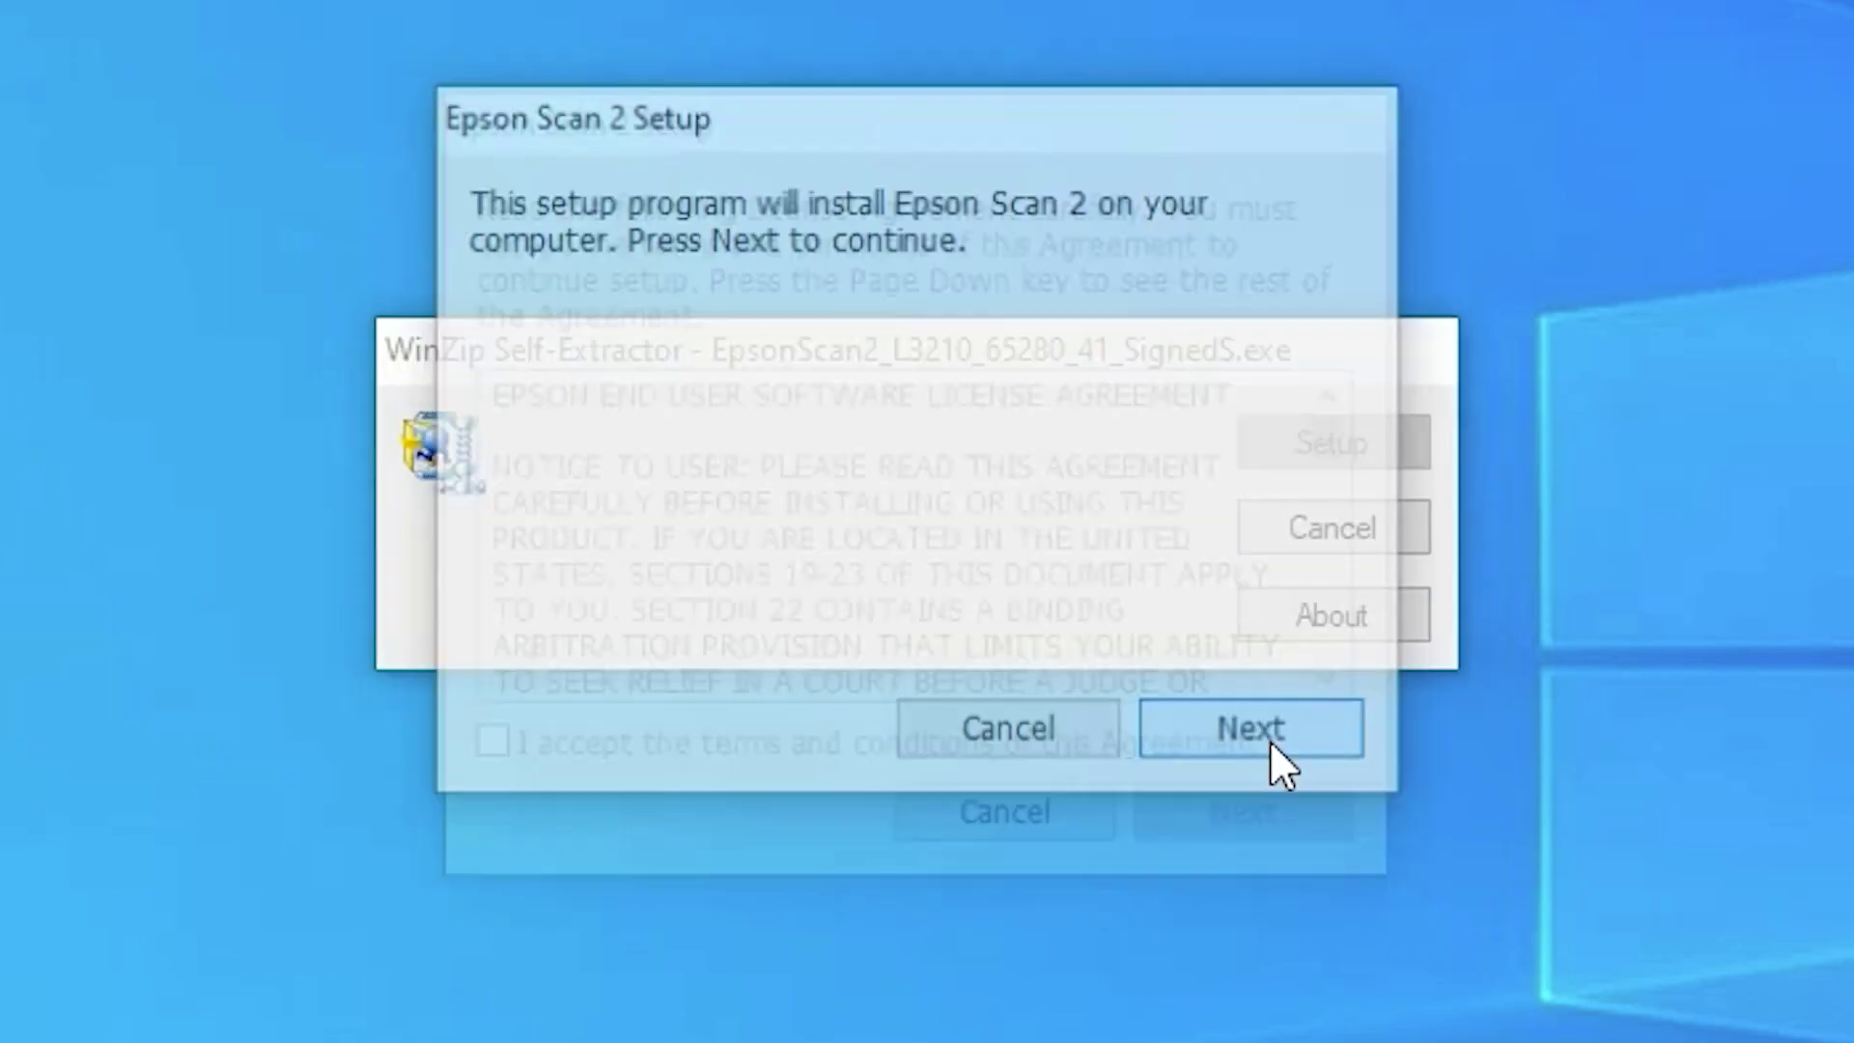
click(703, 761)
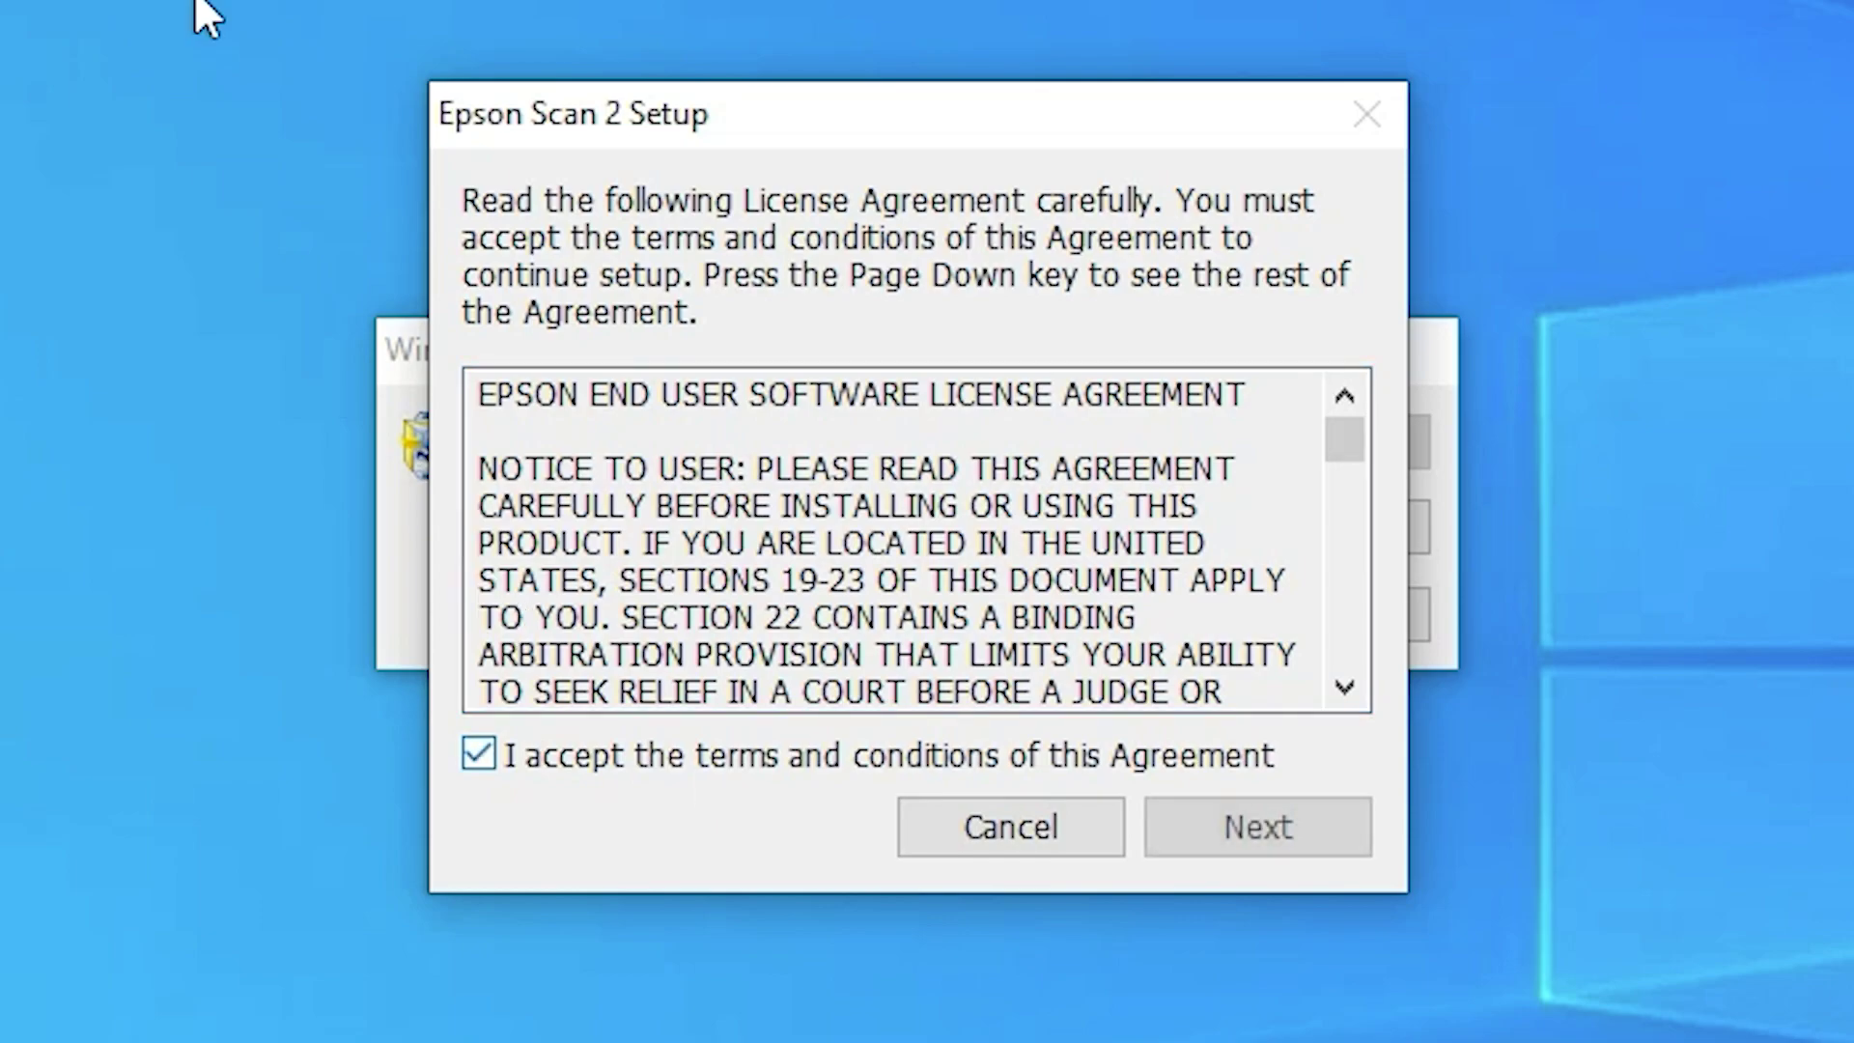
click(1251, 825)
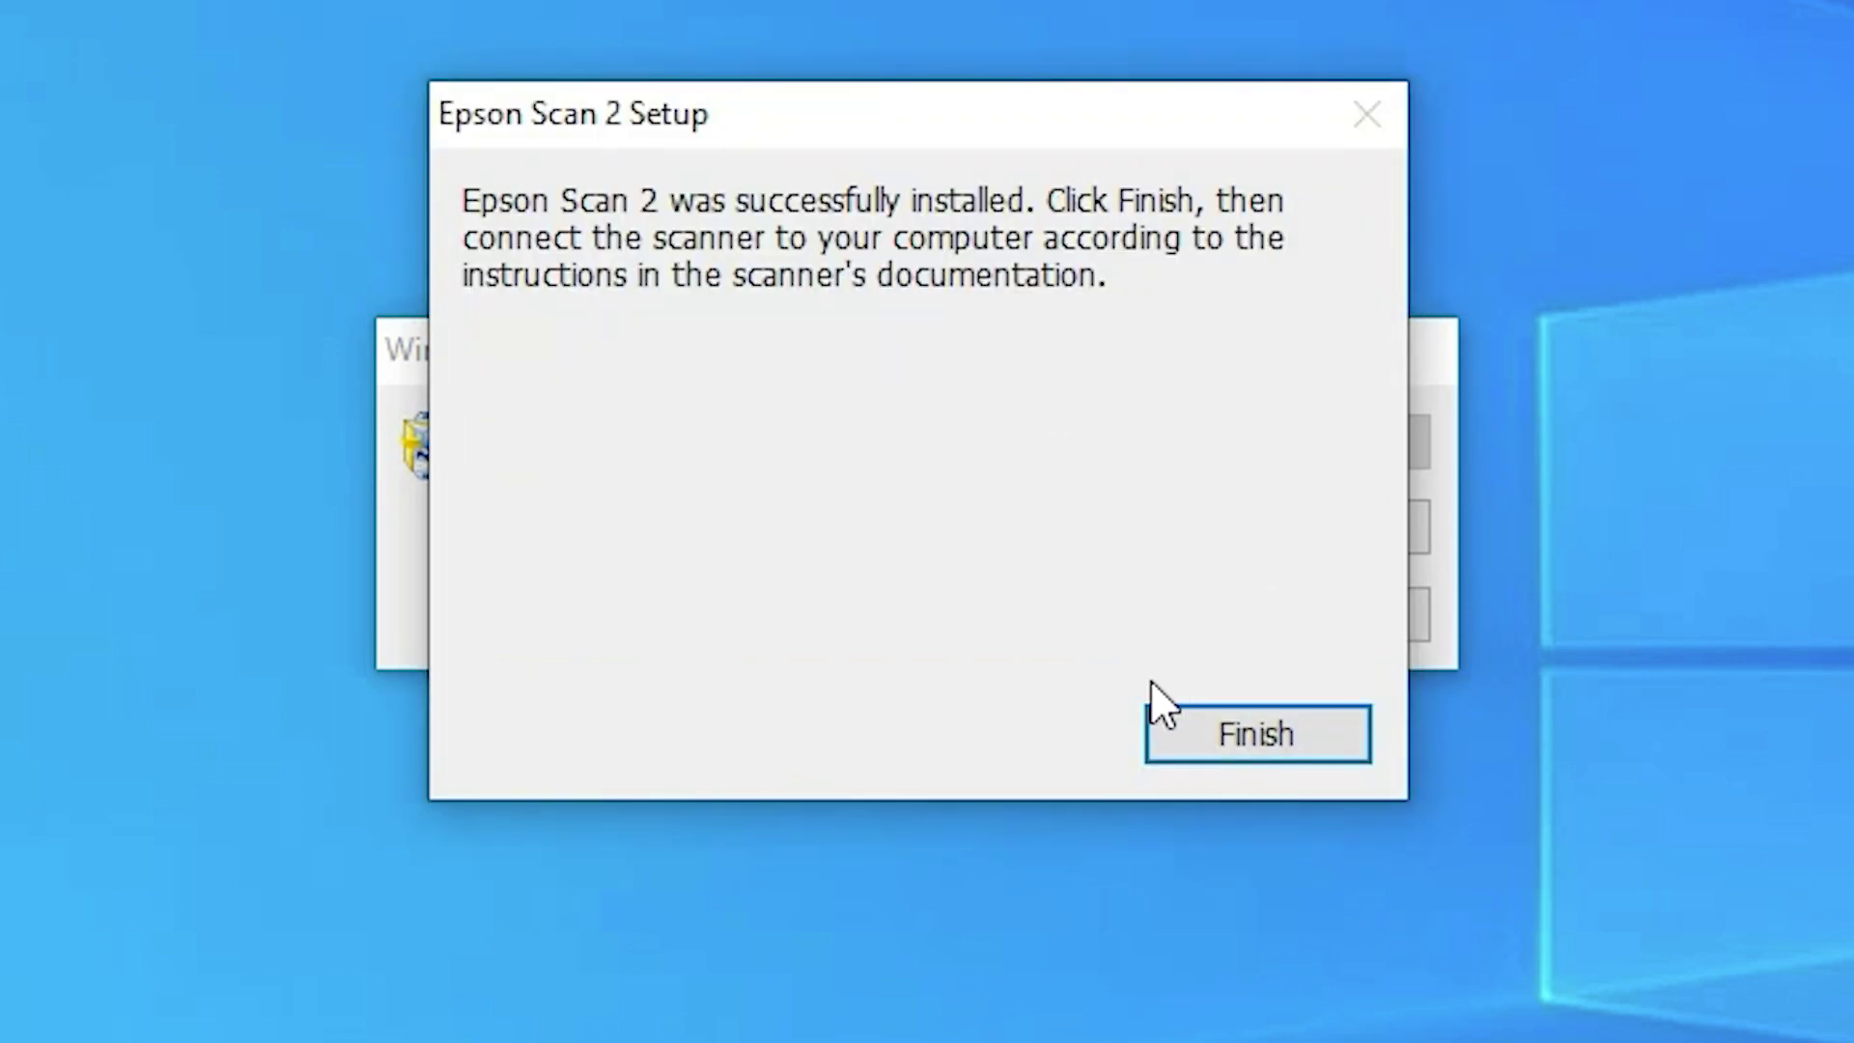
click(1166, 736)
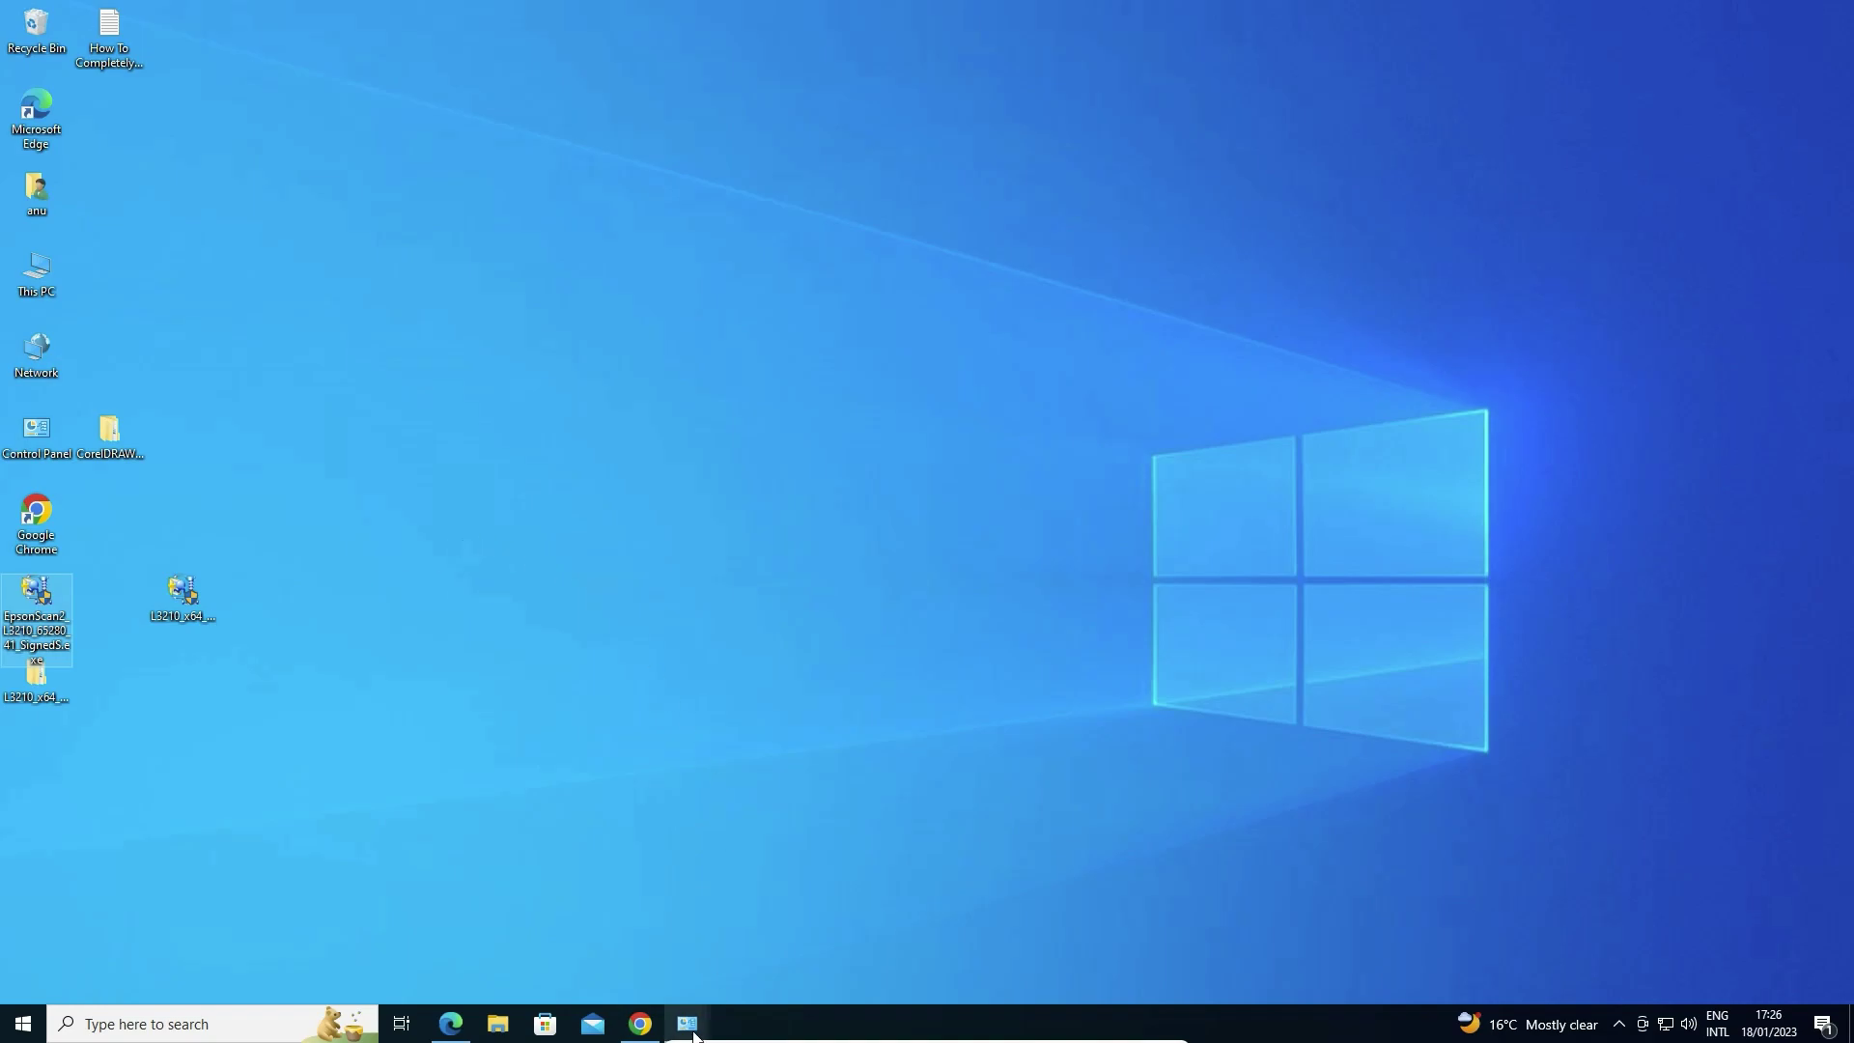
Restore the Devices and Printers window from the Control Panel taskbar preview
mouse_move(694, 1035)
click(878, 970)
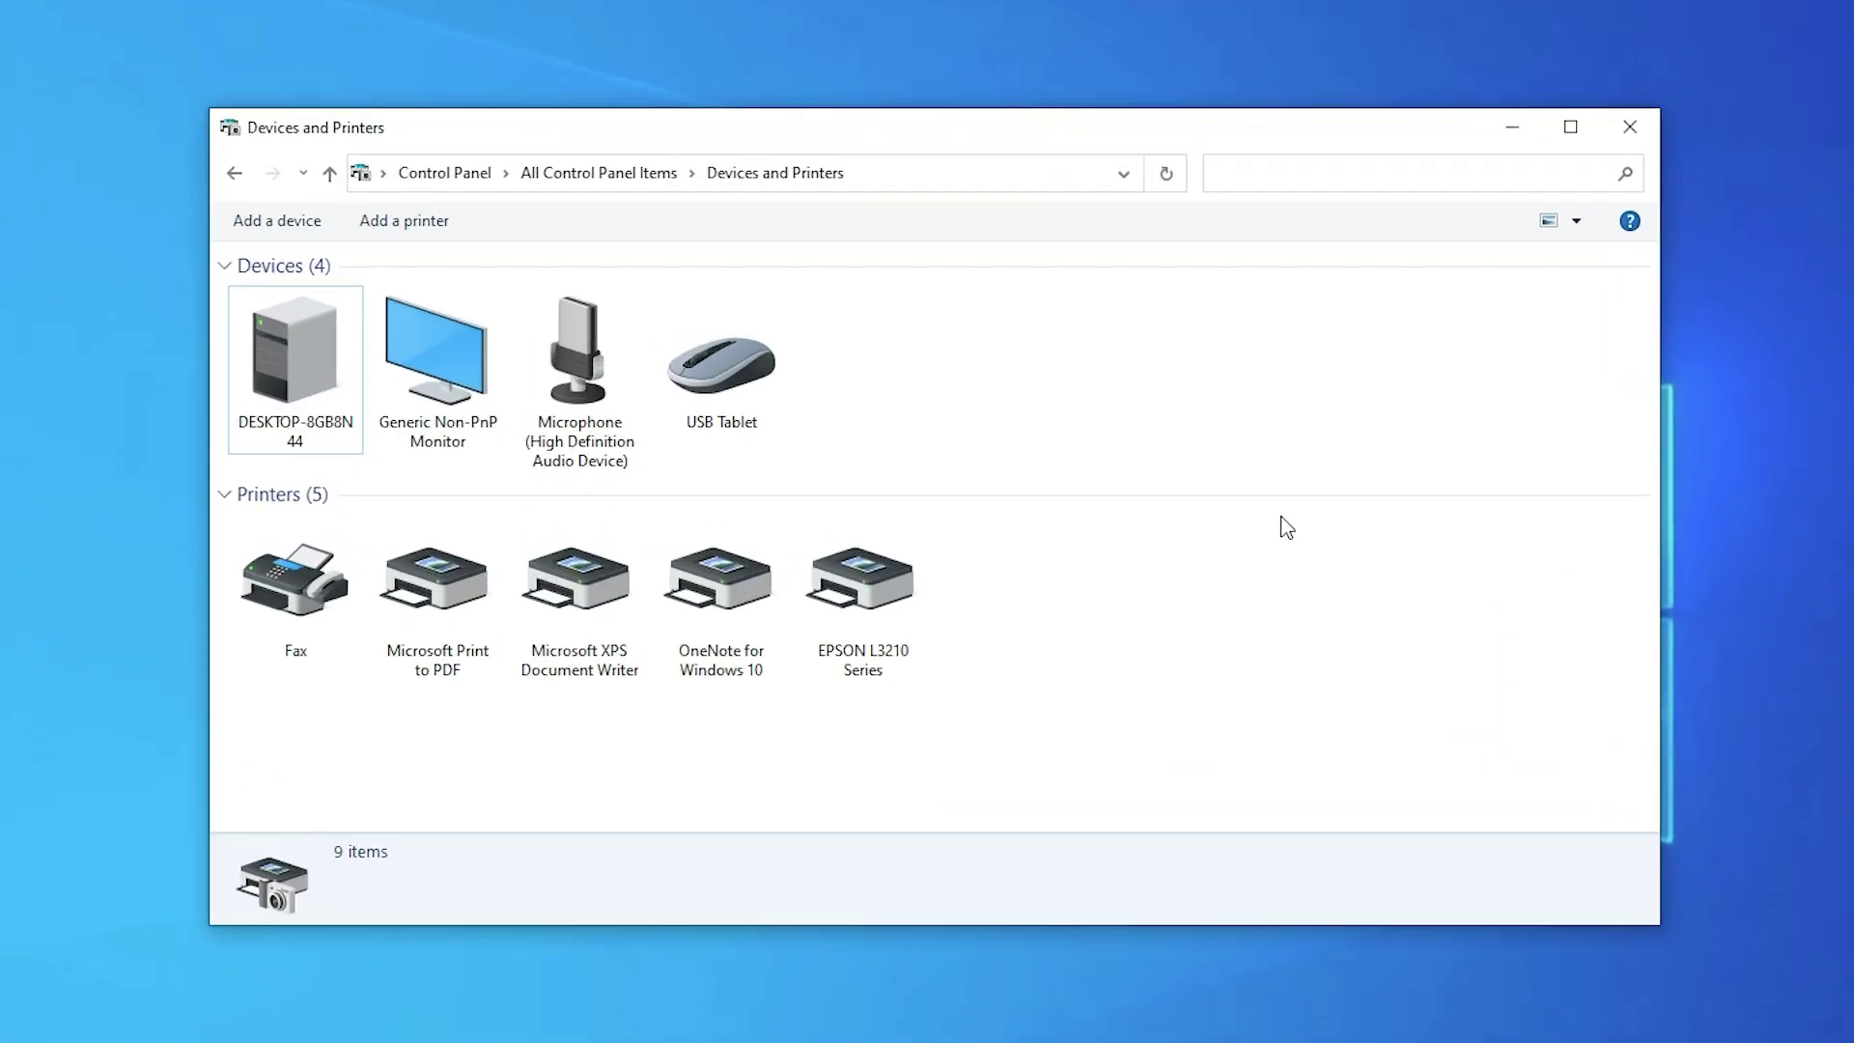